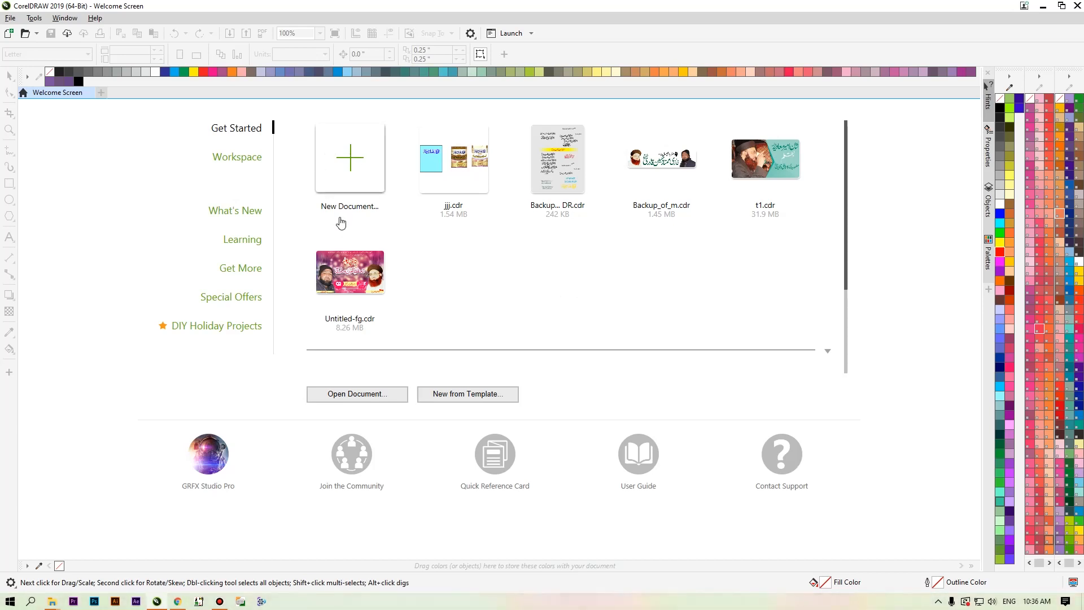
Create a new 3 by 4 inch CMYK document at 300 dpi.
left_click(348, 188)
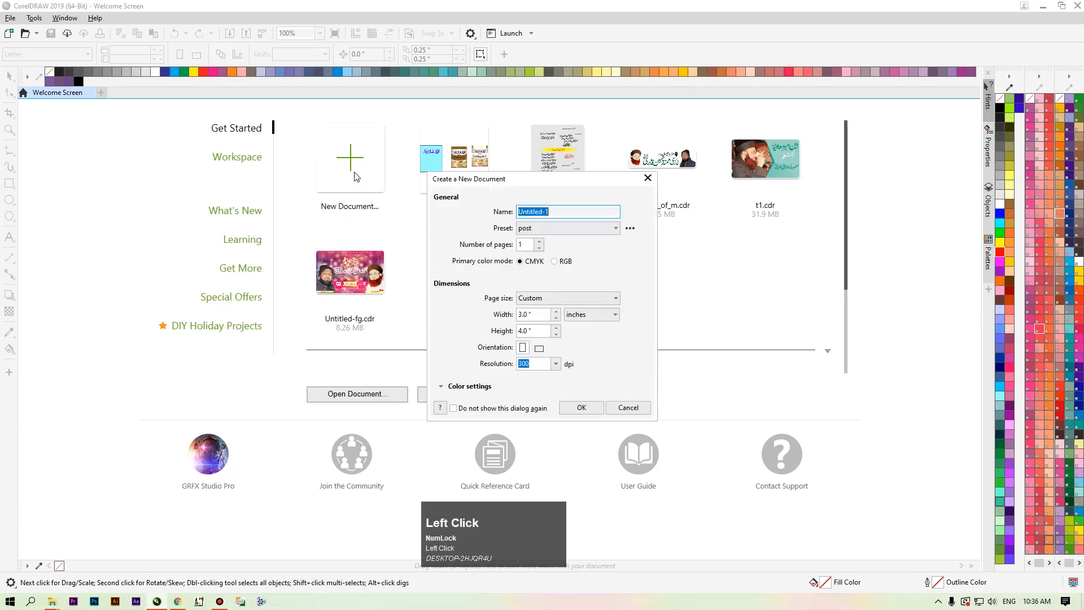
left_click(581, 407)
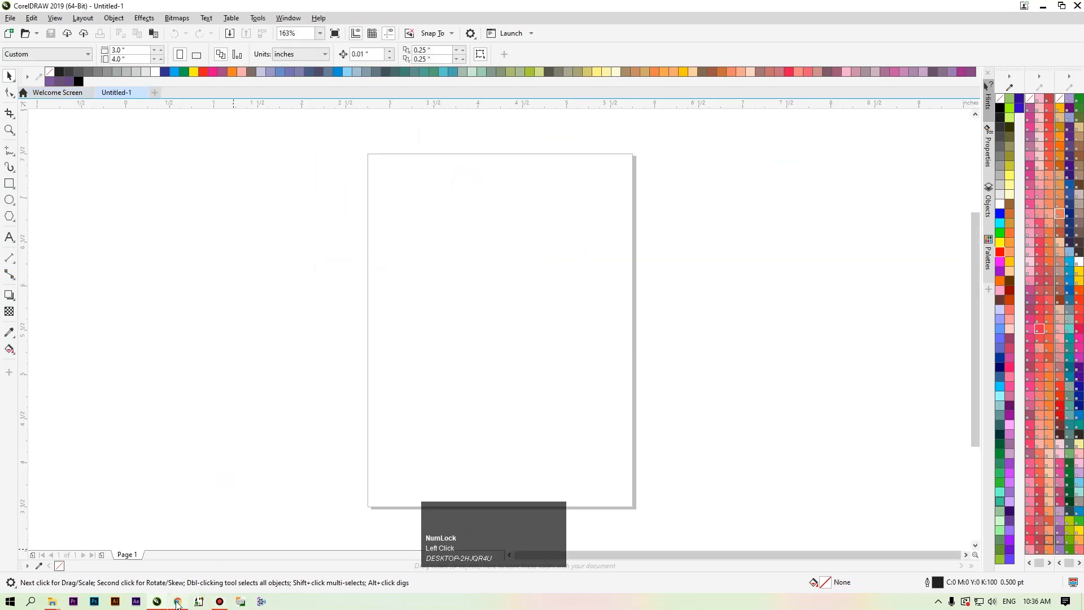
Switch to Chrome and copy the VectorStock floral element image with the circular frame.
left_click(178, 601)
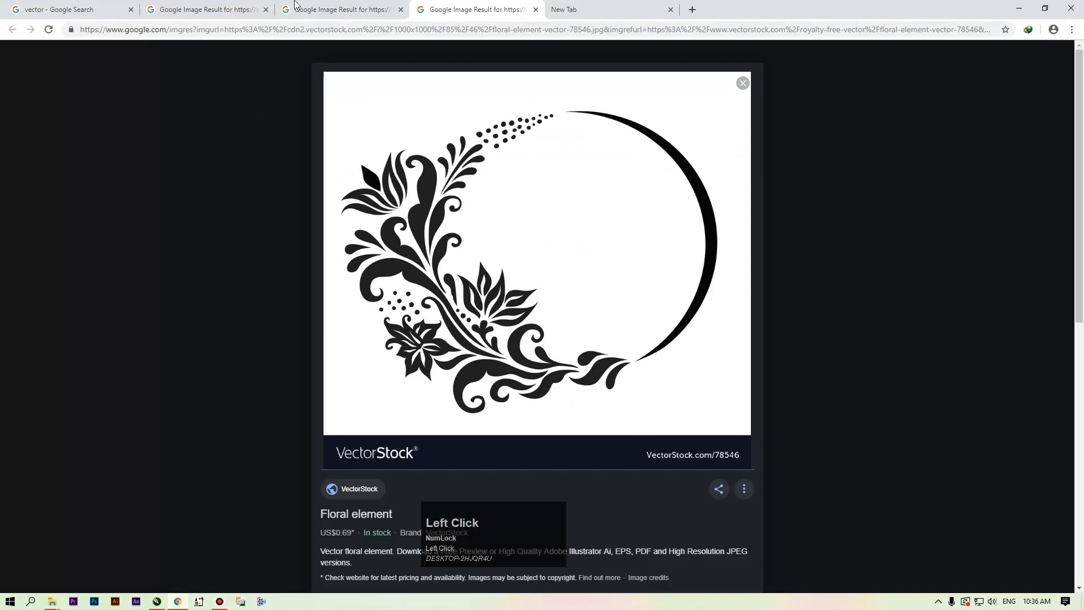
left_click(321, 6)
left_click(449, 9)
left_click(296, 7)
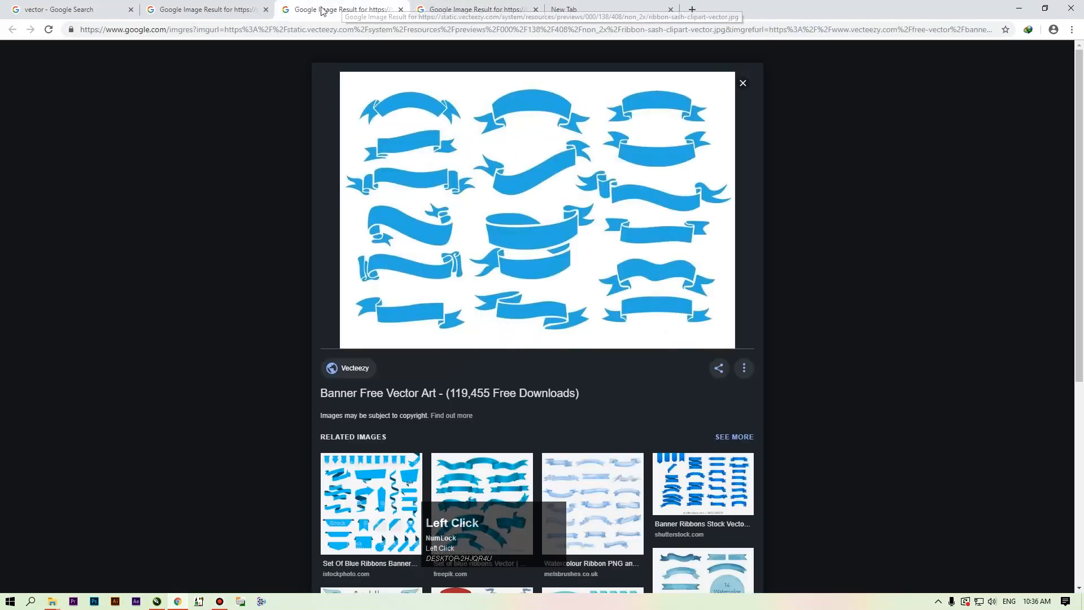
left_click(466, 8)
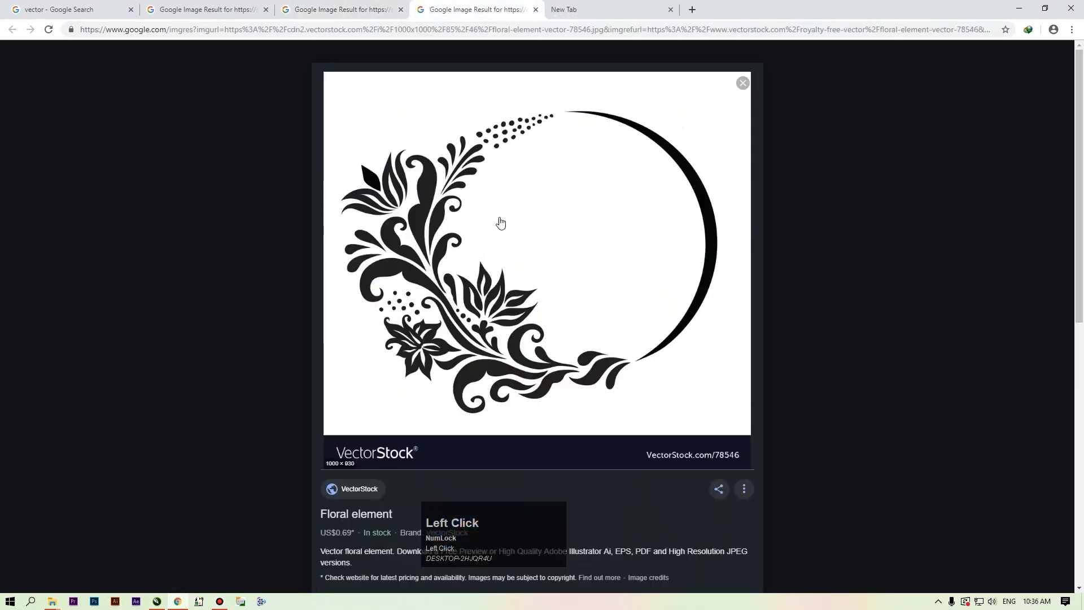
left_click(452, 228, "ctrl")
right_click(458, 208)
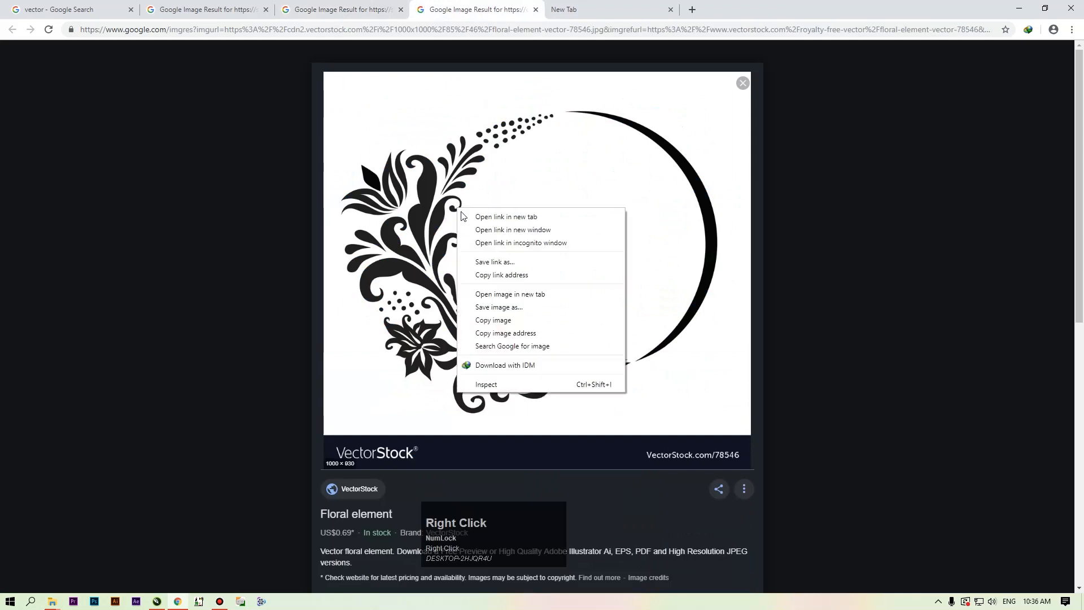
left_click(529, 325)
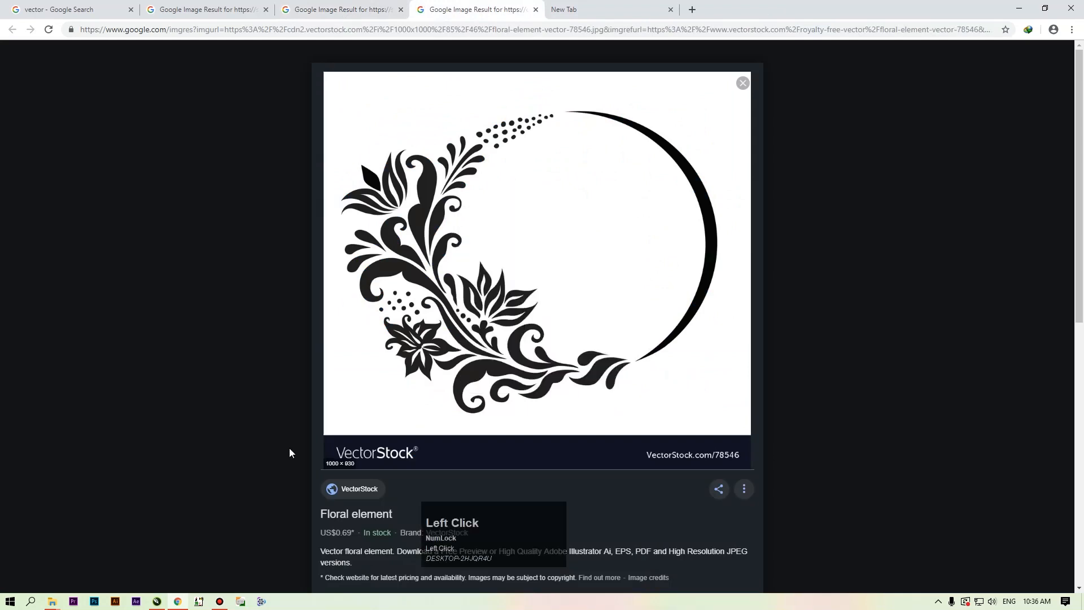
Switch back to CorelDRAW and paste the copied floral image into the document.
left_click(158, 601)
right_click(310, 266)
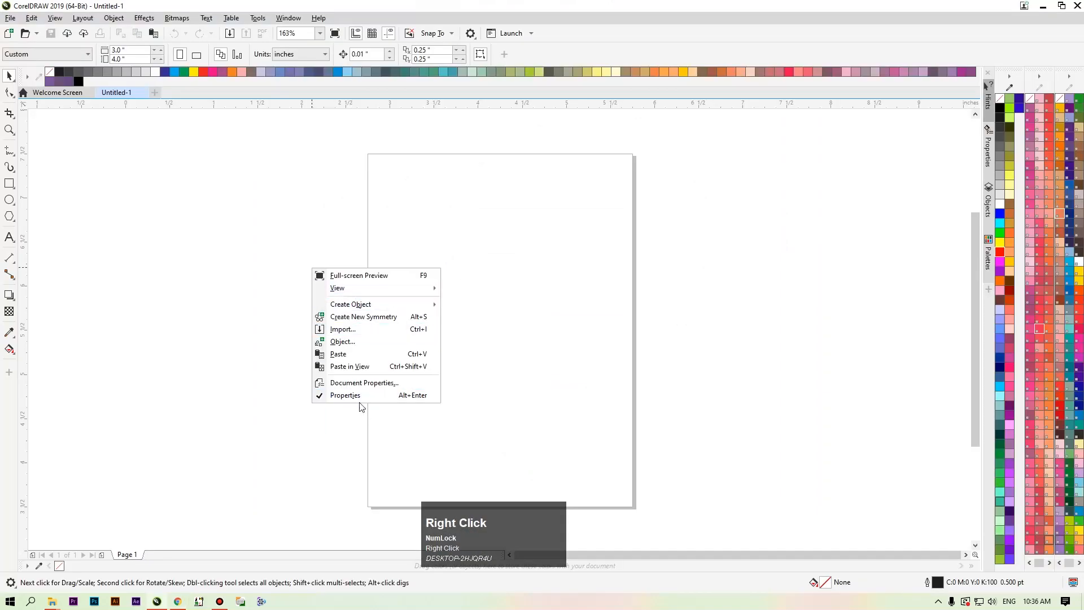
left_click(362, 357)
Shrink the pasted floral bitmap to about 3.15 inches wide and place it beside the page, above its top edge.
scroll(363, 335, "down", 5)
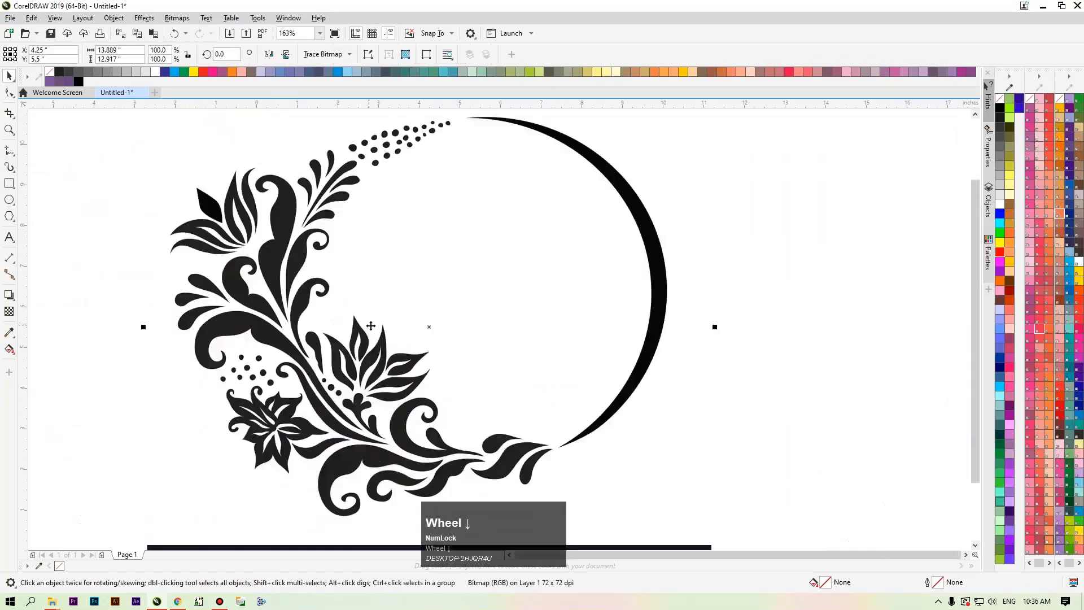
left_click_drag(363, 335, 486, 327)
scroll(534, 299, "up", 2)
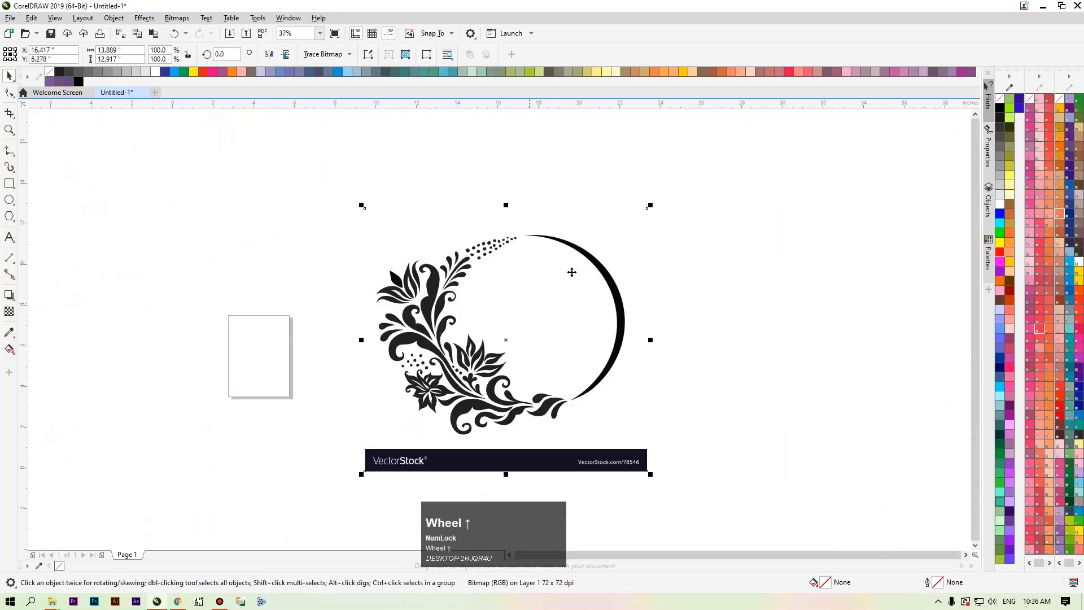
left_click_drag(651, 205, 369, 281)
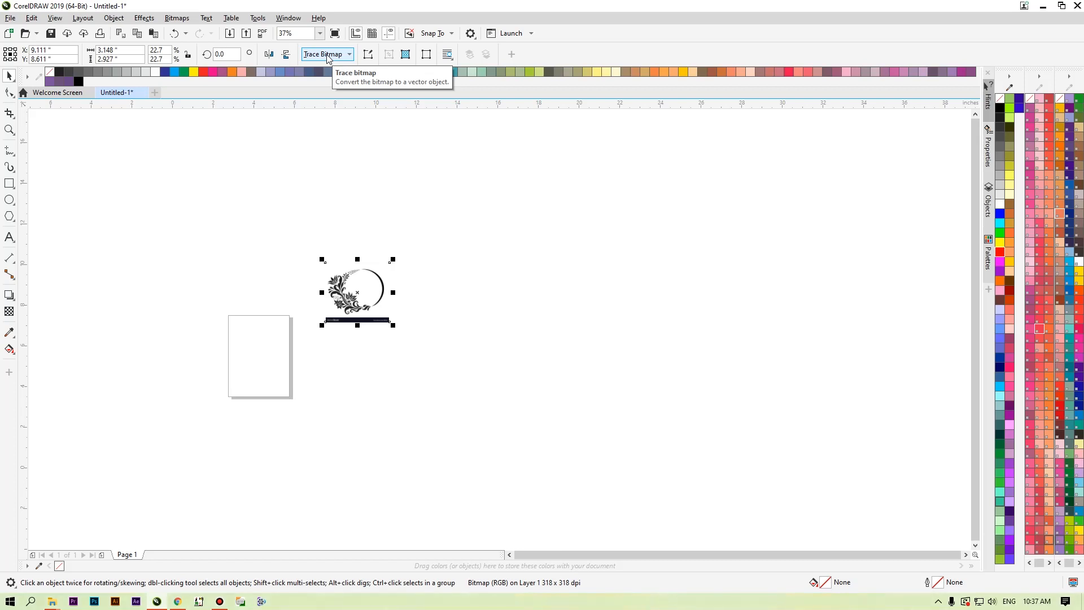
left_click_drag(355, 305, 377, 249)
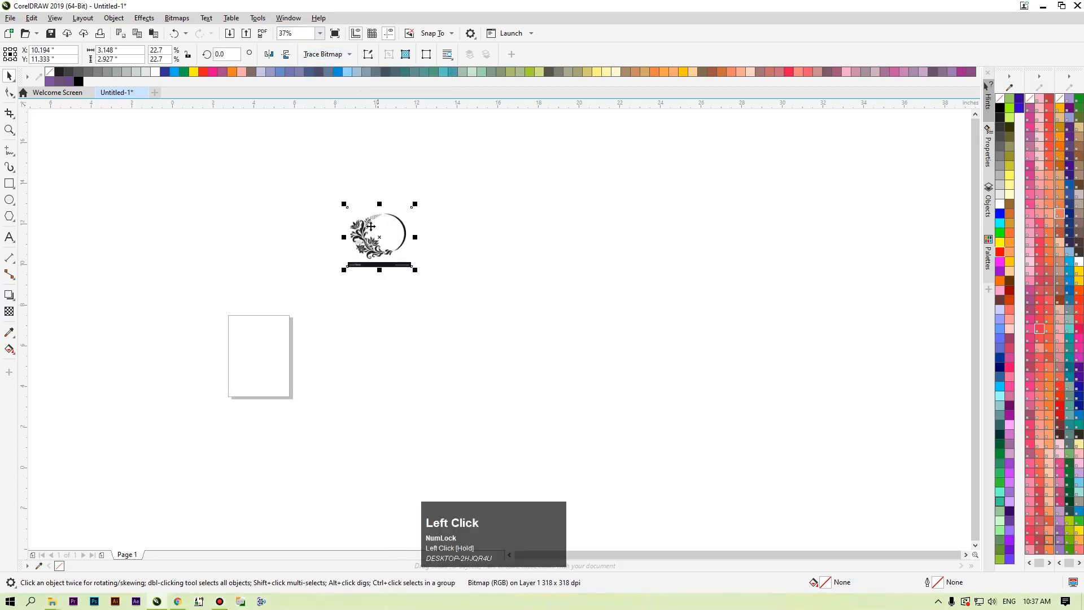
left_click(333, 55)
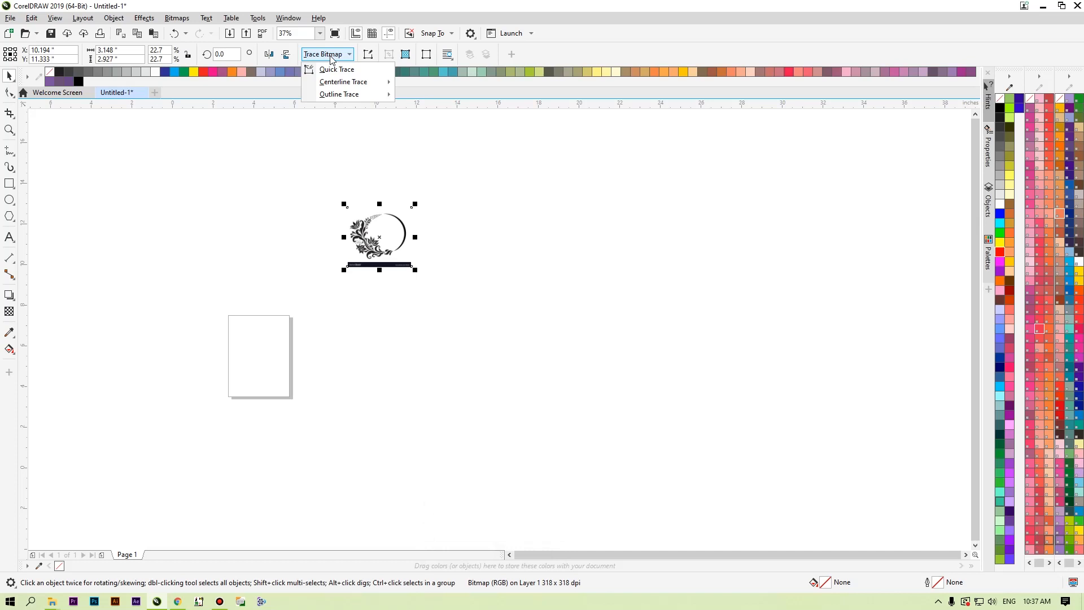
mouse_move(329, 87)
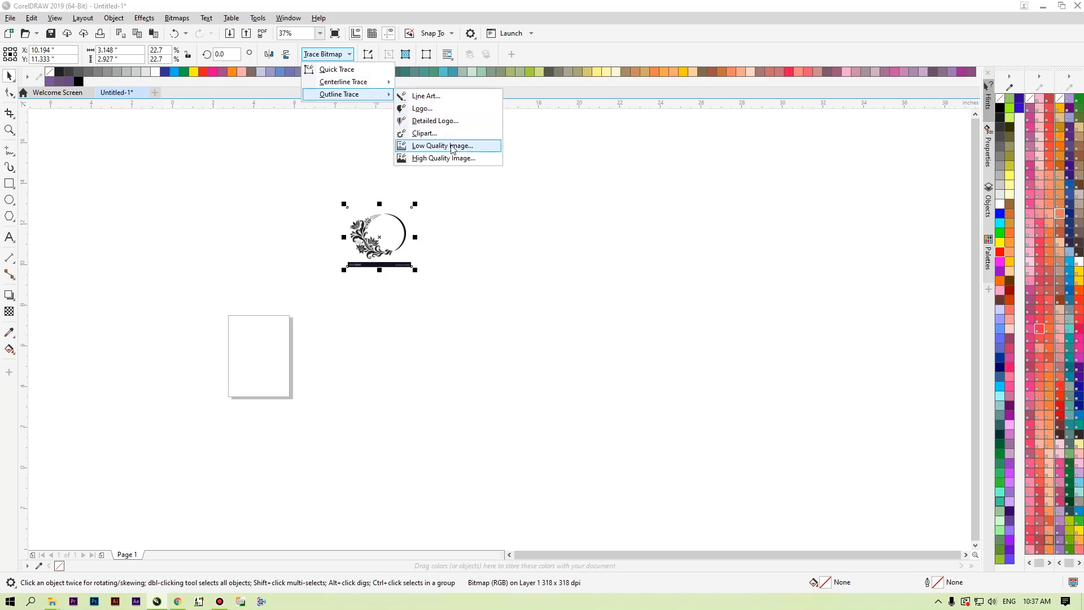
left_click(381, 84)
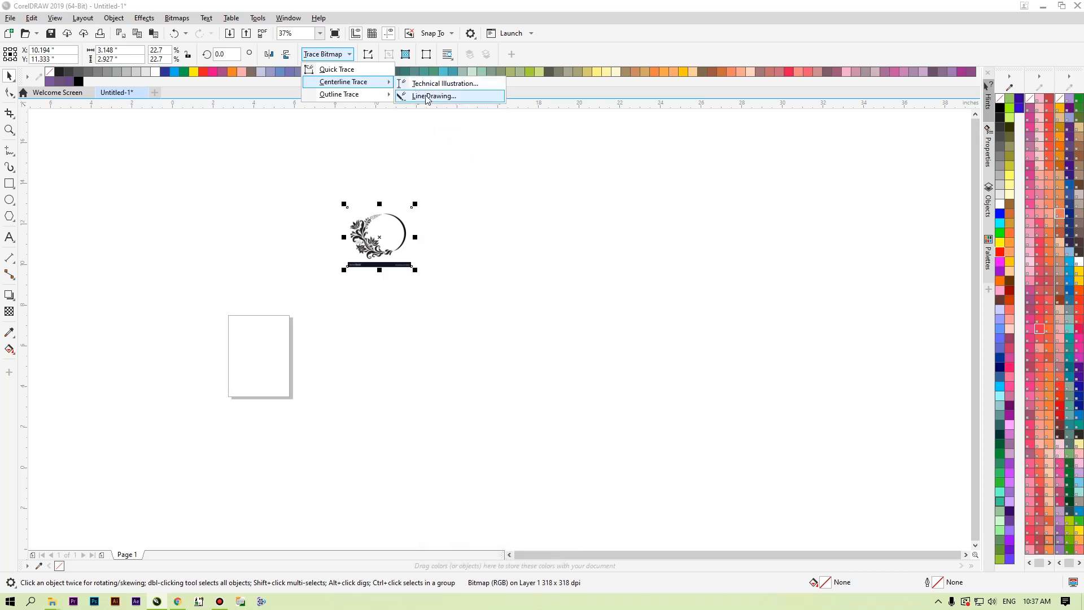
left_click(266, 233)
Quick Trace the floral bitmap and move the resulting vector group to the left of the original image.
left_click_drag(366, 235, 330, 204)
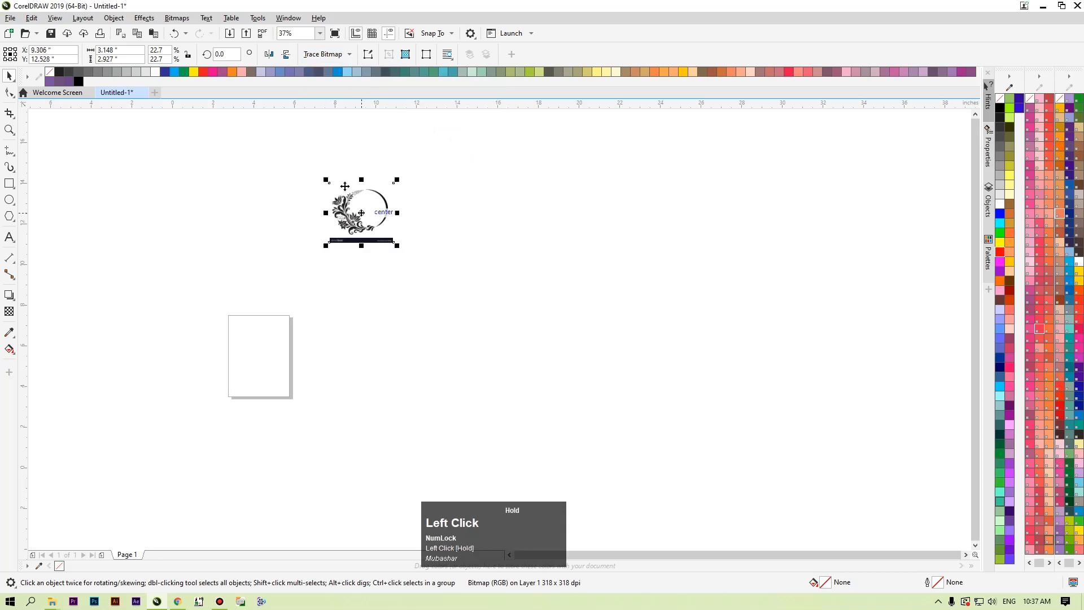
left_click(337, 57)
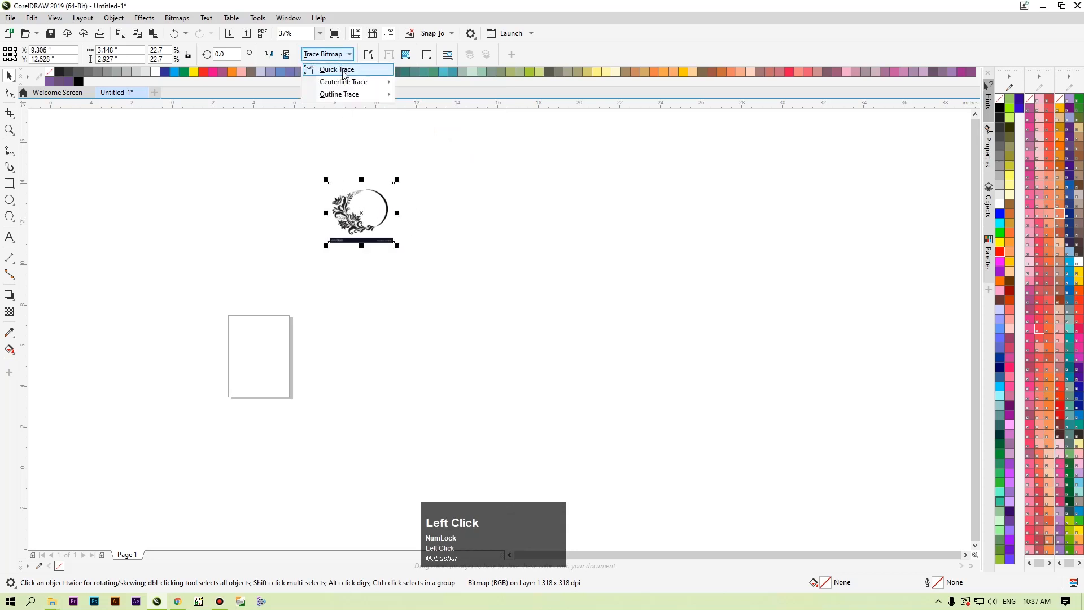
key("F4")
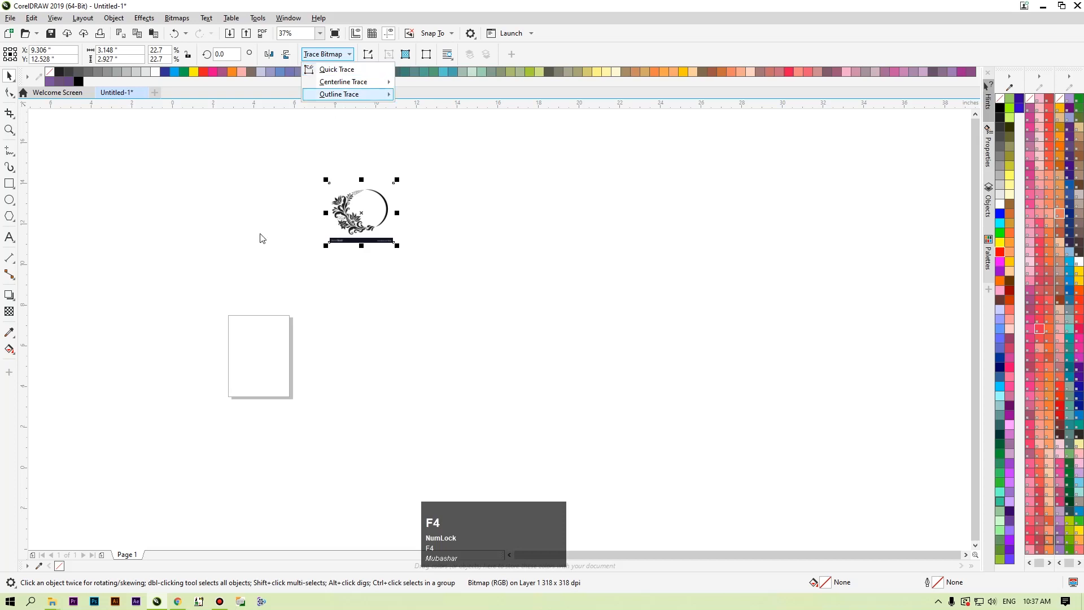
left_click(101, 150)
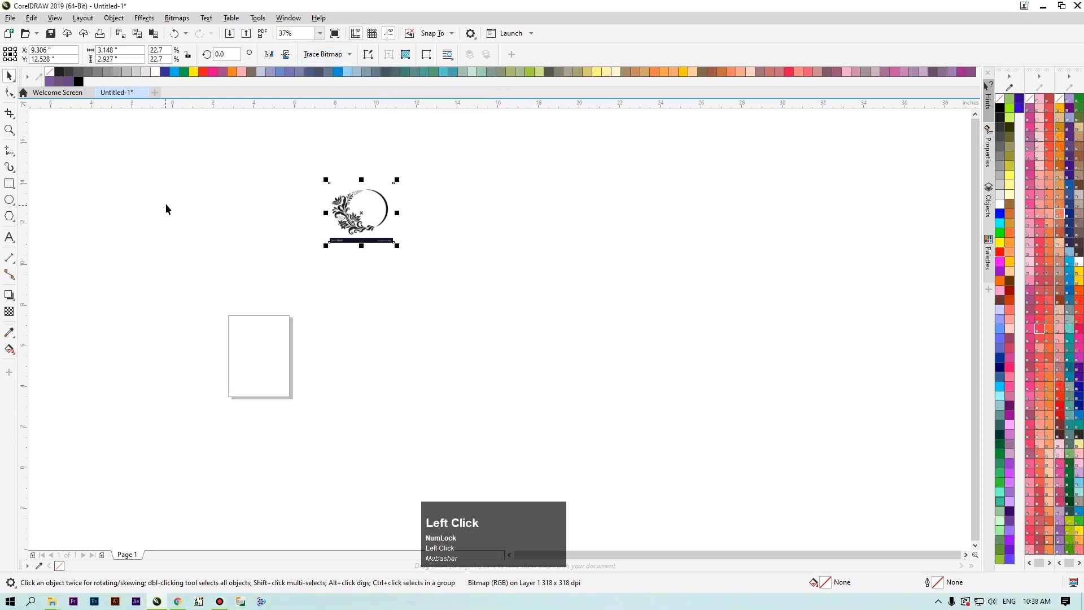
key("F4")
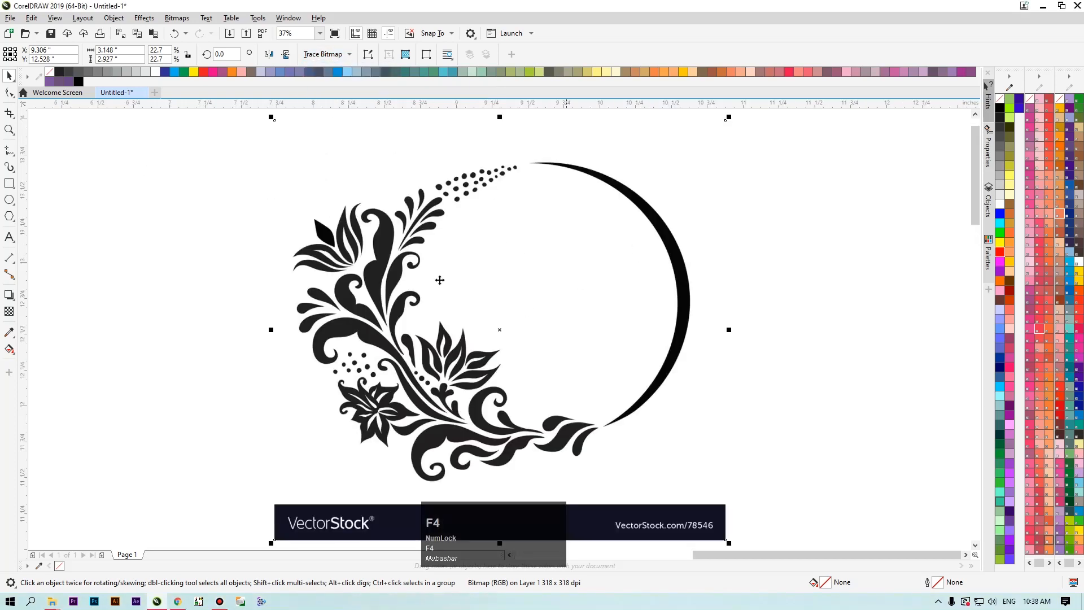
left_click(319, 57)
left_click(375, 280)
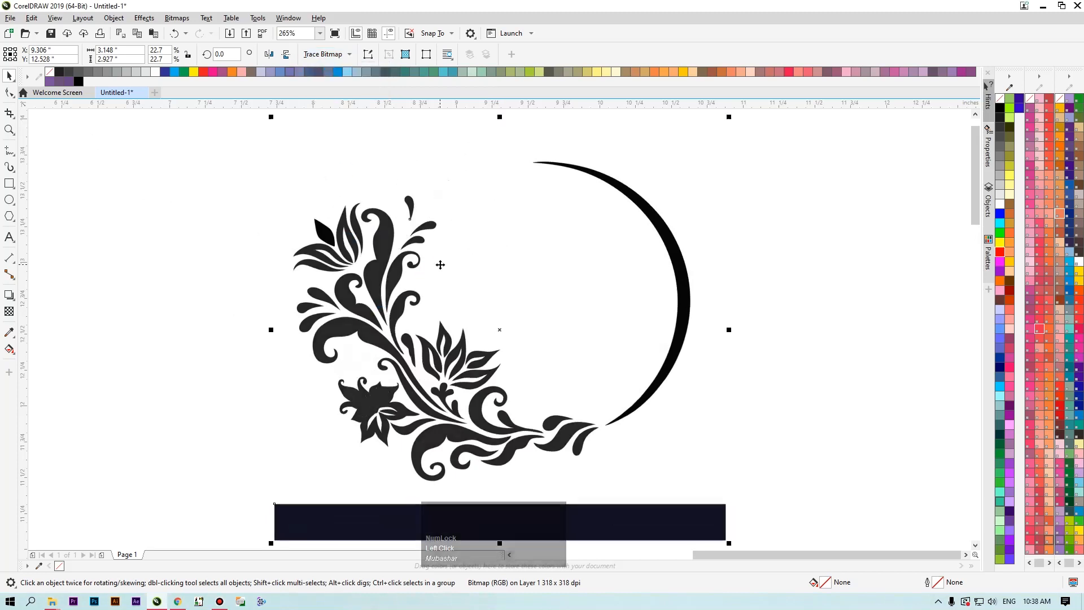
scroll(441, 265, "down", 6)
mouse_move(493, 277)
left_mouse_down()
mouse_move(355, 274)
mouse_move(316, 235)
mouse_move(335, 276)
left_mouse_up()
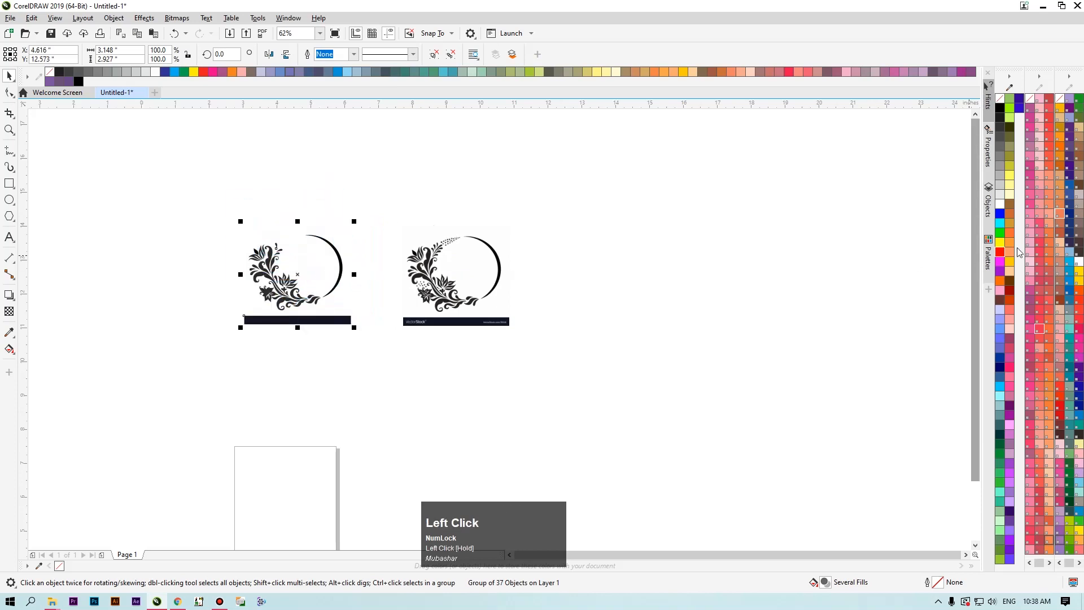
Try to fill the whole traced group with solid orange.
left_click(1006, 242)
left_click(1050, 233)
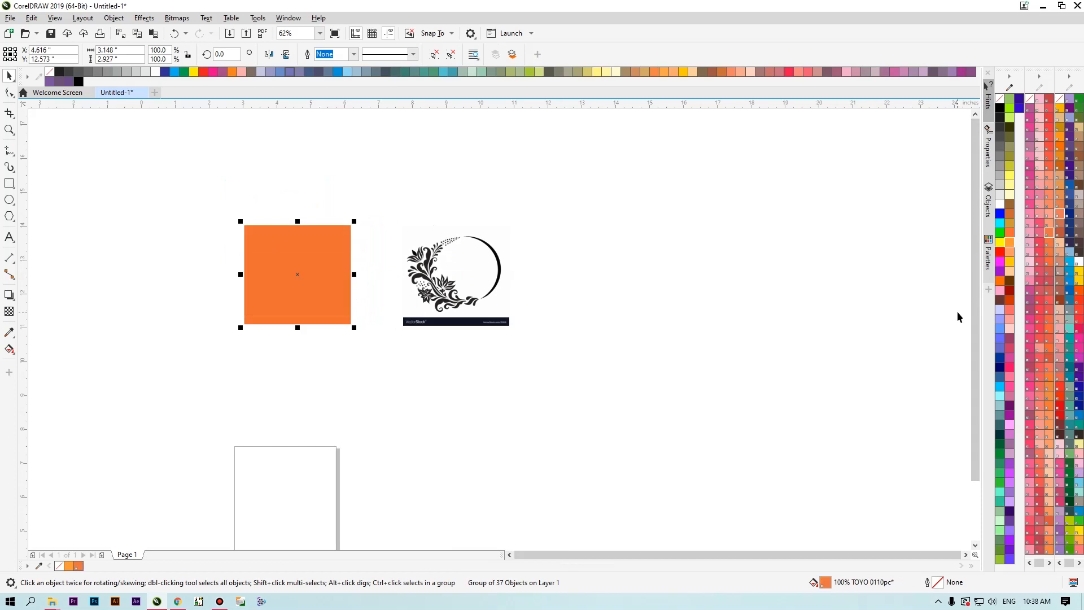
key("ctrl+z")
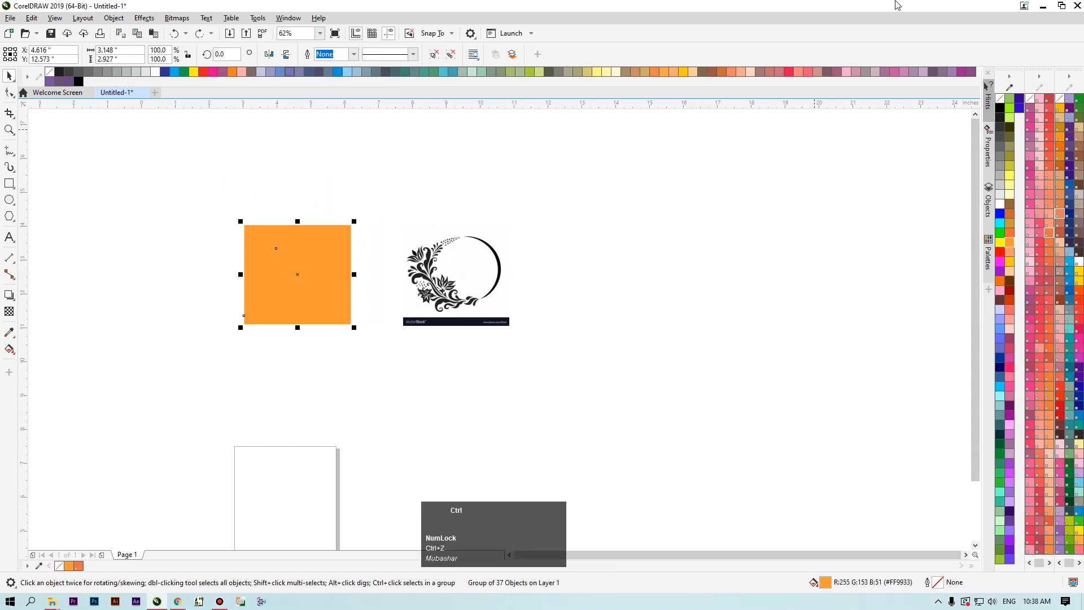
key("ctrl+z")
Ungroup the traced artwork and delete its white background and the dark bar beneath the flowers.
left_click_drag(294, 279, 261, 265)
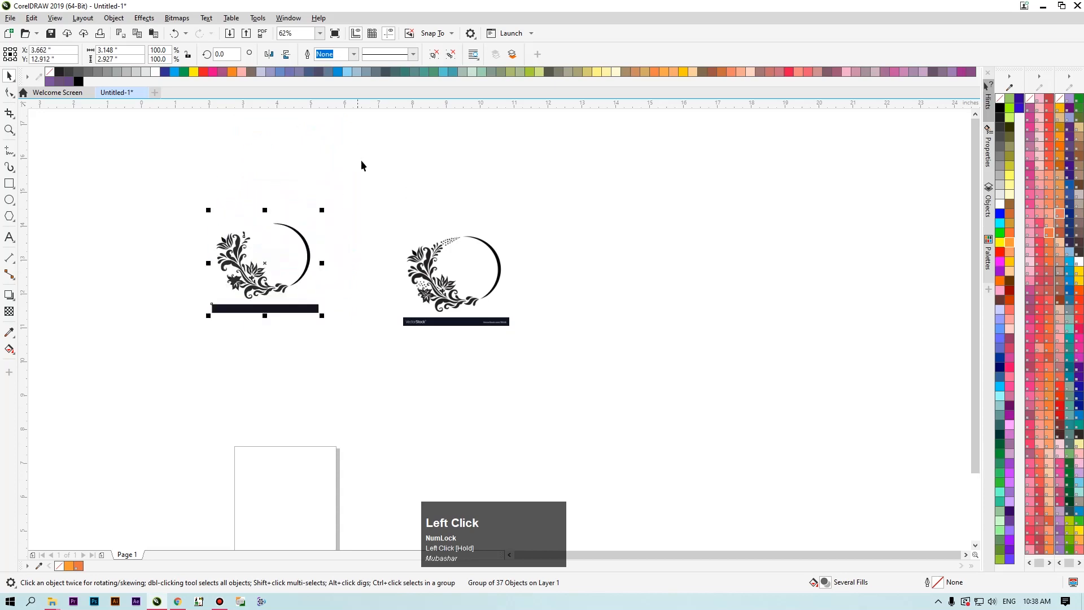
left_click(452, 58)
left_click(300, 287)
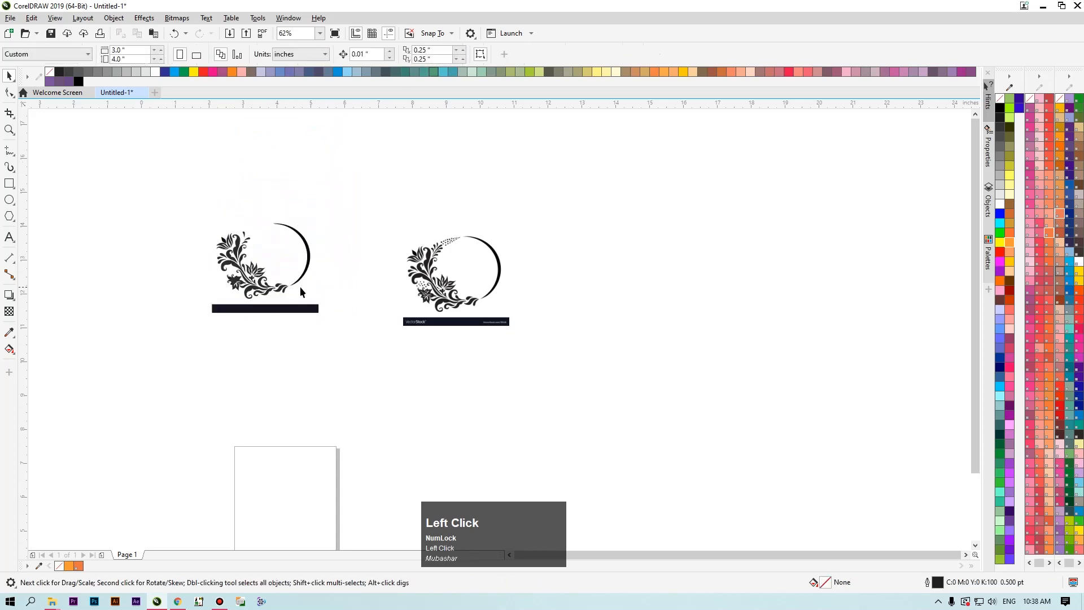
key("Delete")
left_click(291, 309)
key("Delete")
Fill all remaining pieces of the traced floral artwork with a light peach-orange color.
left_click_drag(356, 184, 129, 382)
left_click(1063, 257)
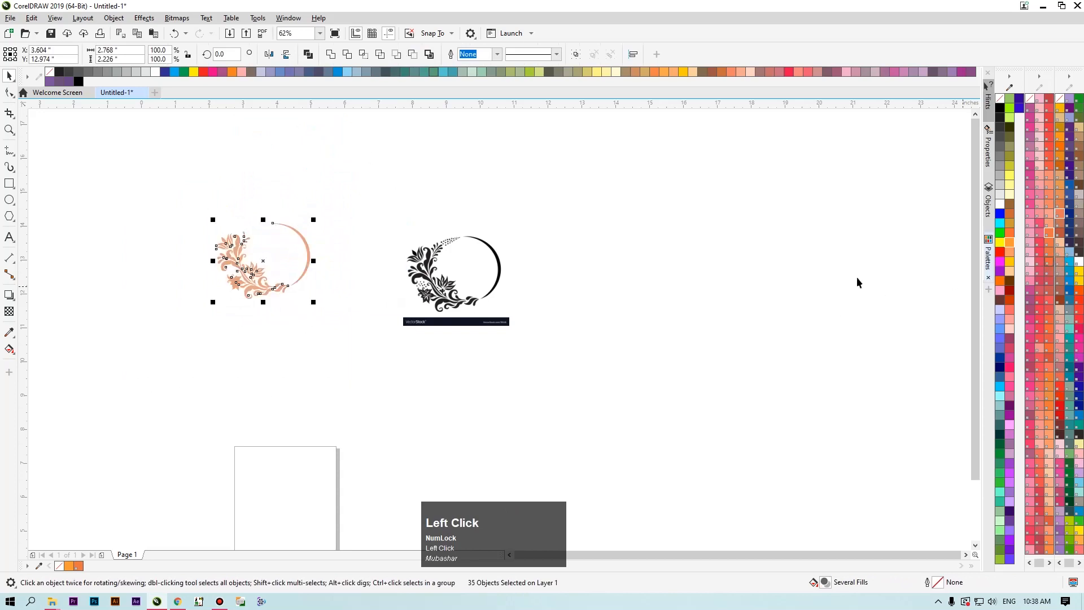
left_click(214, 254)
scroll(275, 256, "up", 3)
scroll(275, 260, "down", 3)
scroll(316, 218, "up", 2)
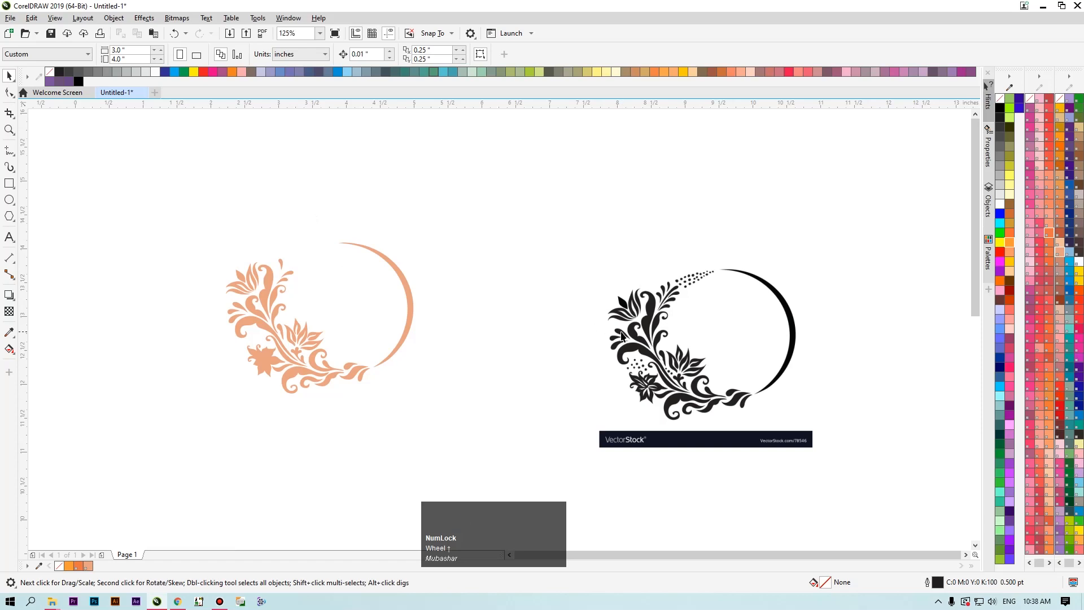
Reposition the peach floral vector and bring the original bitmap close beside it on its right.
left_click_drag(201, 186, 416, 430)
left_click_drag(339, 382, 312, 382)
mouse_move(649, 331)
left_mouse_down()
mouse_move(545, 328)
mouse_move(495, 286)
left_mouse_up()
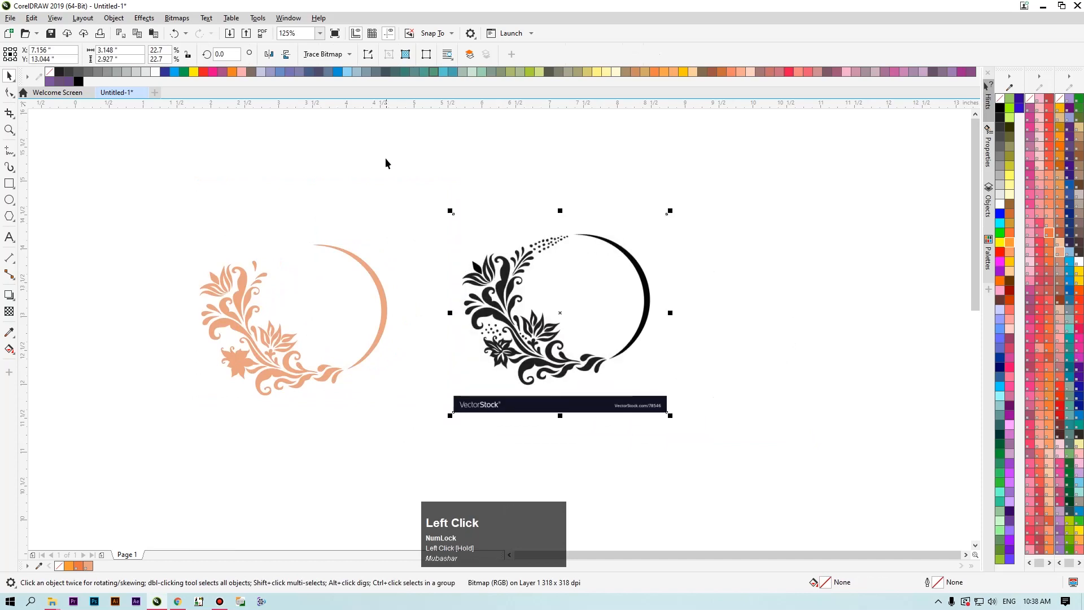
Start a Centerline Technical Illustration trace of the floral bitmap and change its trace type to Outline.
left_click(315, 58)
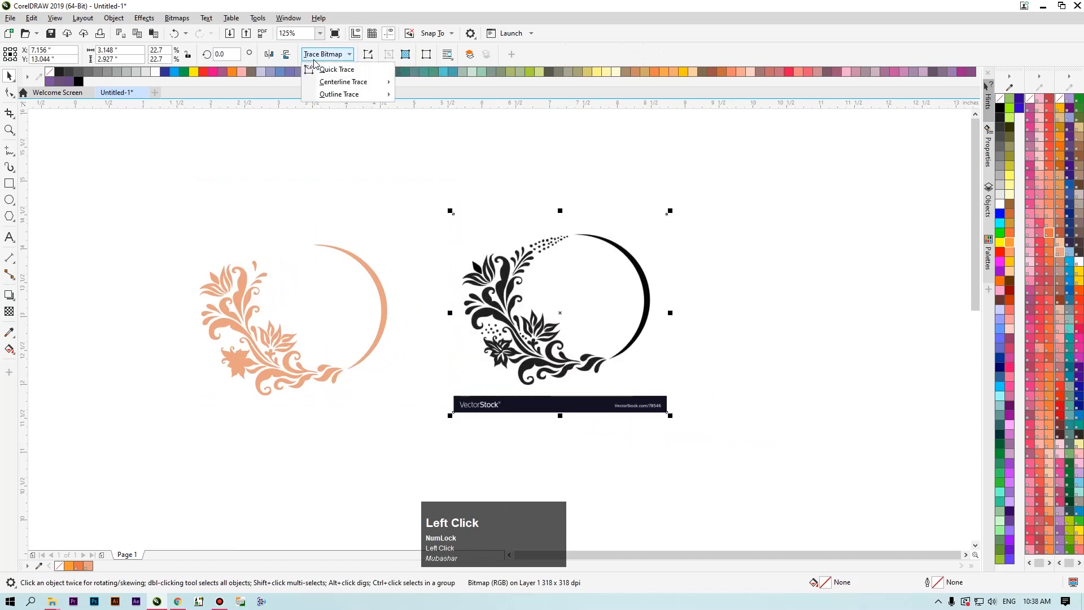
mouse_move(373, 83)
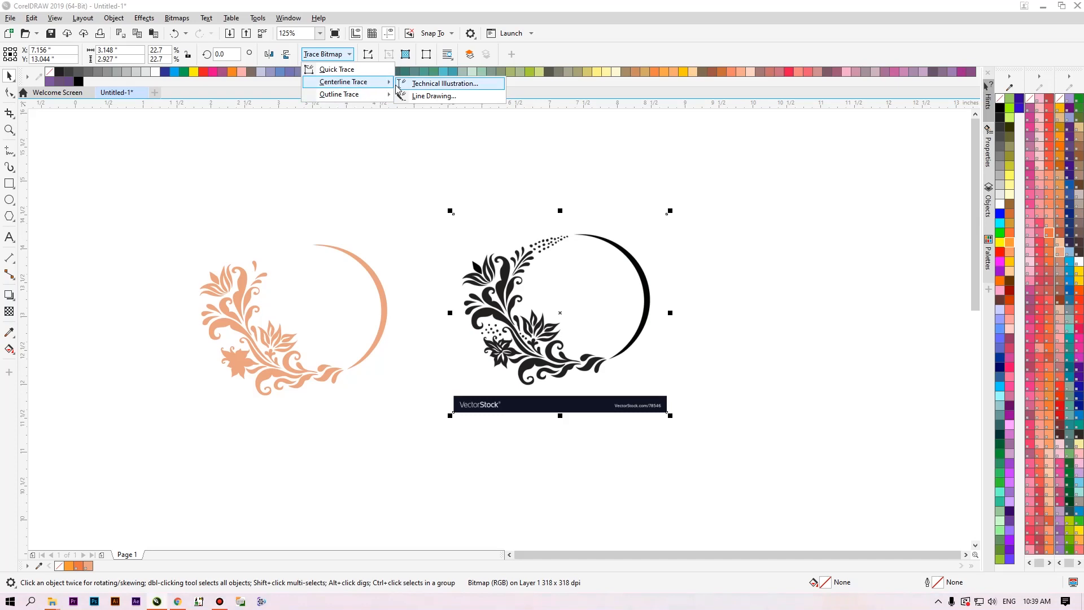
left_click(435, 85)
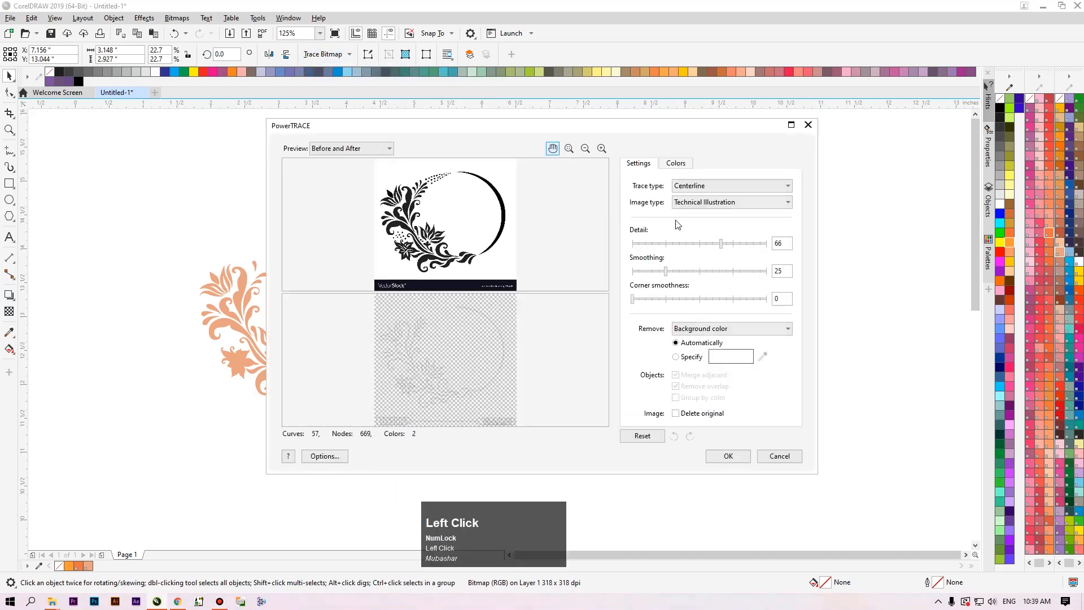
mouse_move(423, 363)
left_mouse_down()
mouse_move(432, 355)
mouse_move(423, 347)
left_mouse_up()
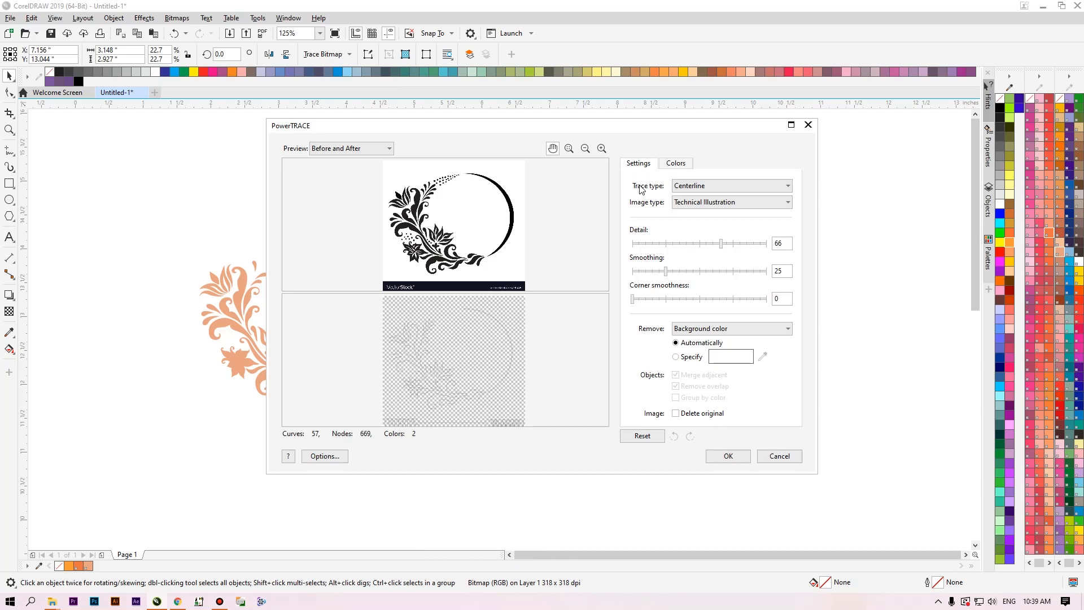
left_click(694, 191)
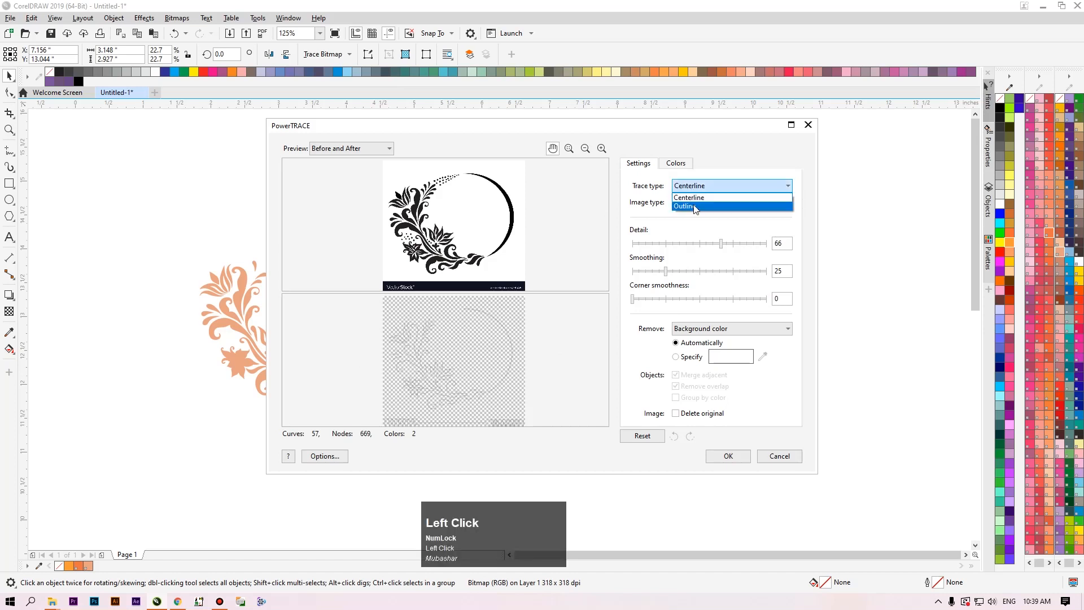
left_click(695, 207)
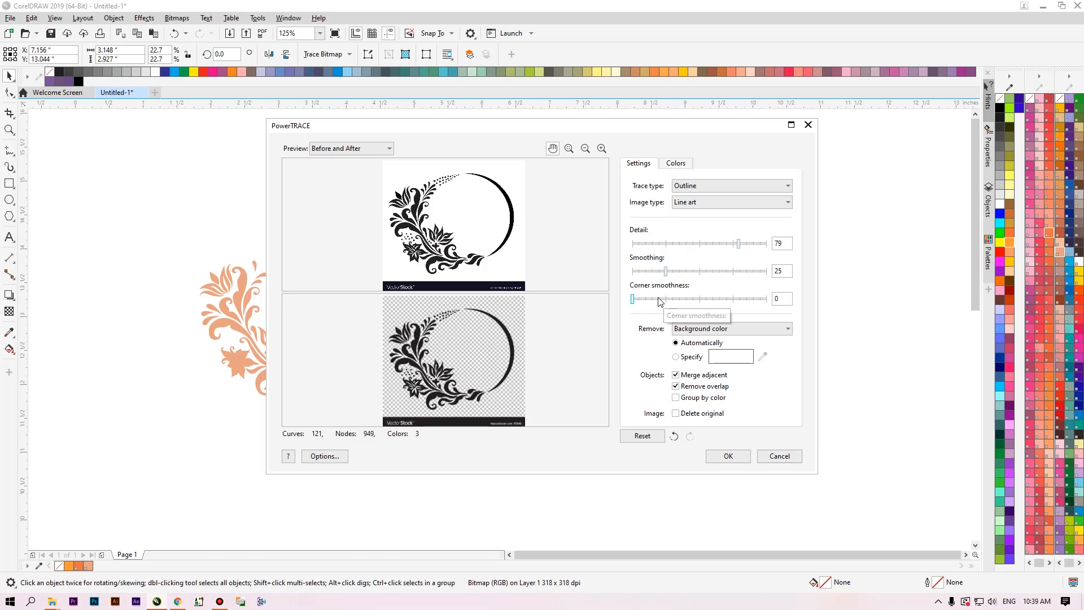
Keep the Line art image type, compare the source and traced flowers in the enlarged preview, and accept the outline trace.
left_click(710, 201)
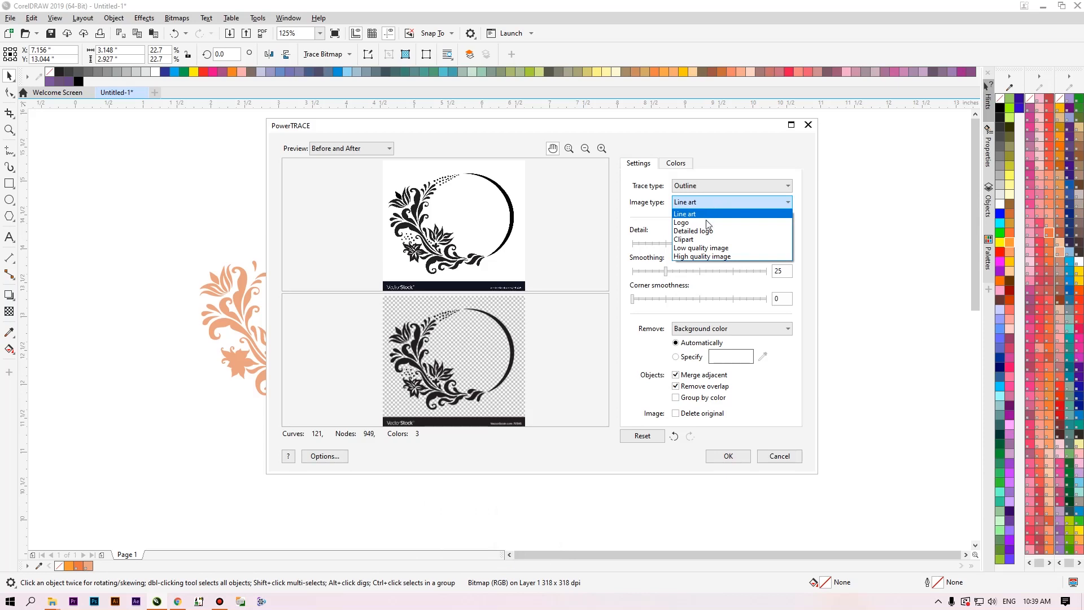
left_click(608, 226)
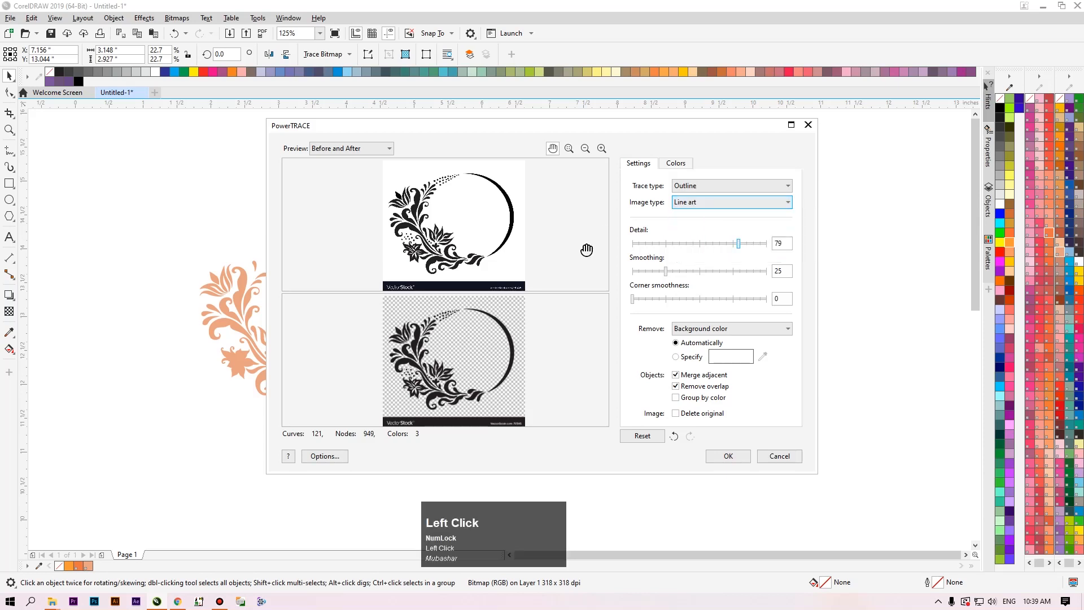
scroll(408, 364, "up", 5)
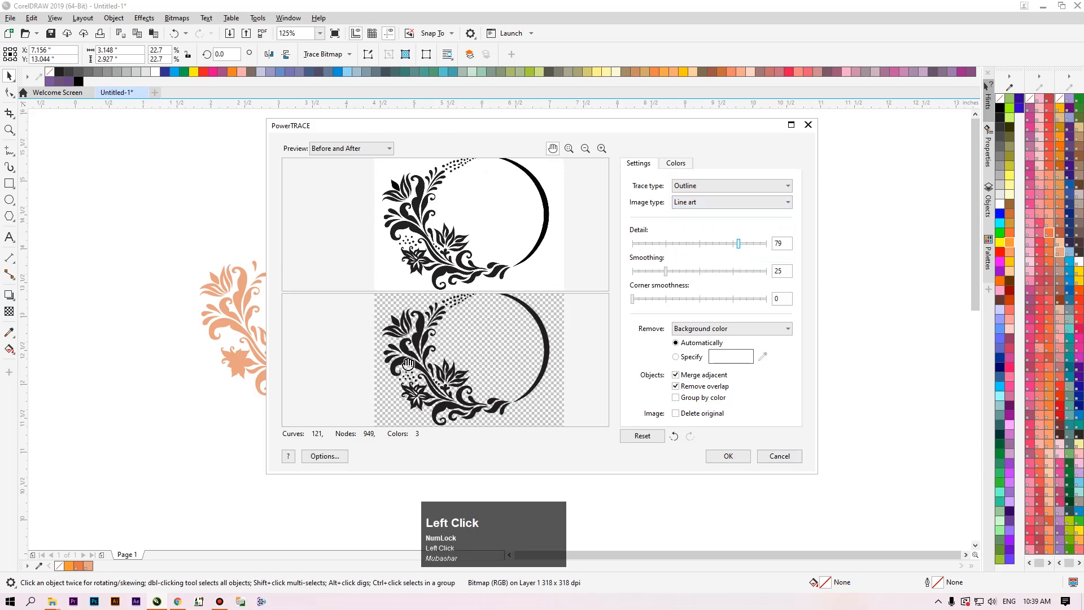
scroll(469, 334, "up", 4)
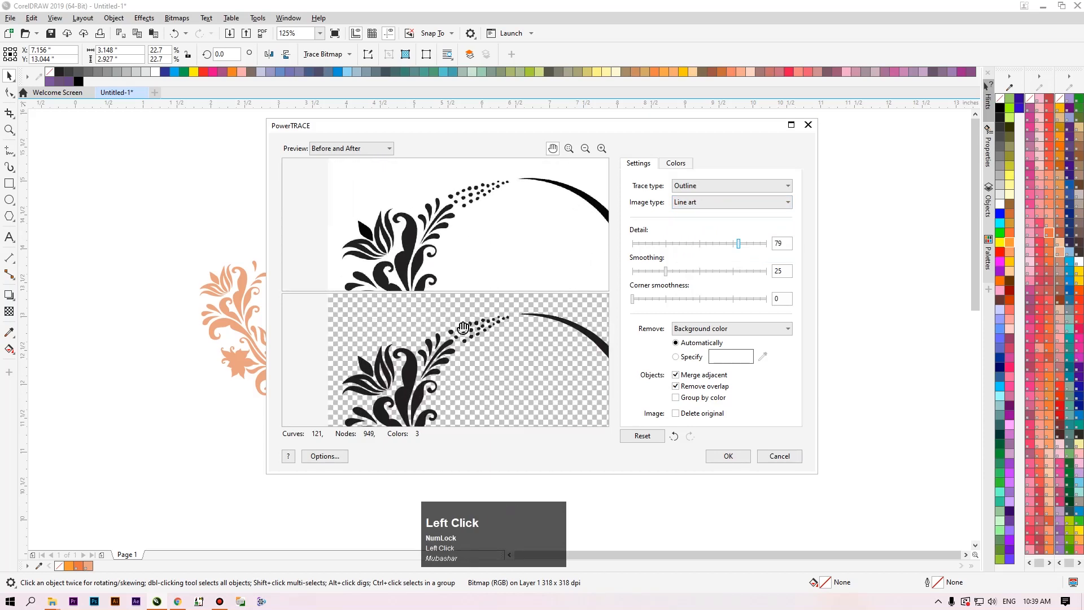
left_click(728, 456)
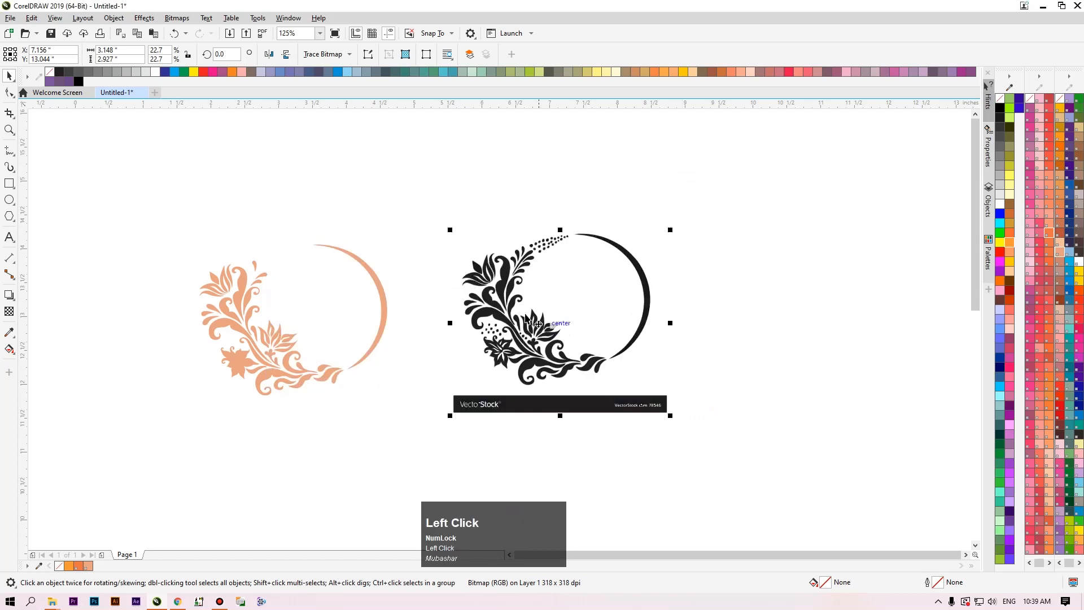
Move the traced floral group to the right of the original bitmap and fill it with light pink.
scroll(503, 304, "down", 2)
left_click_drag(500, 305, 601, 305)
scroll(600, 299, "up", 1)
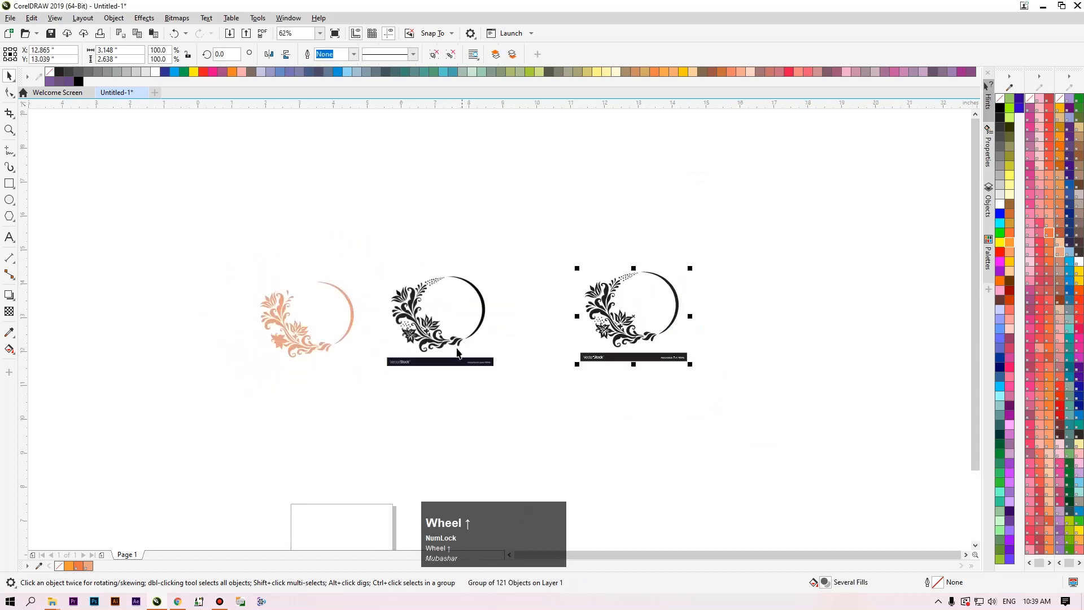
left_click(1032, 276)
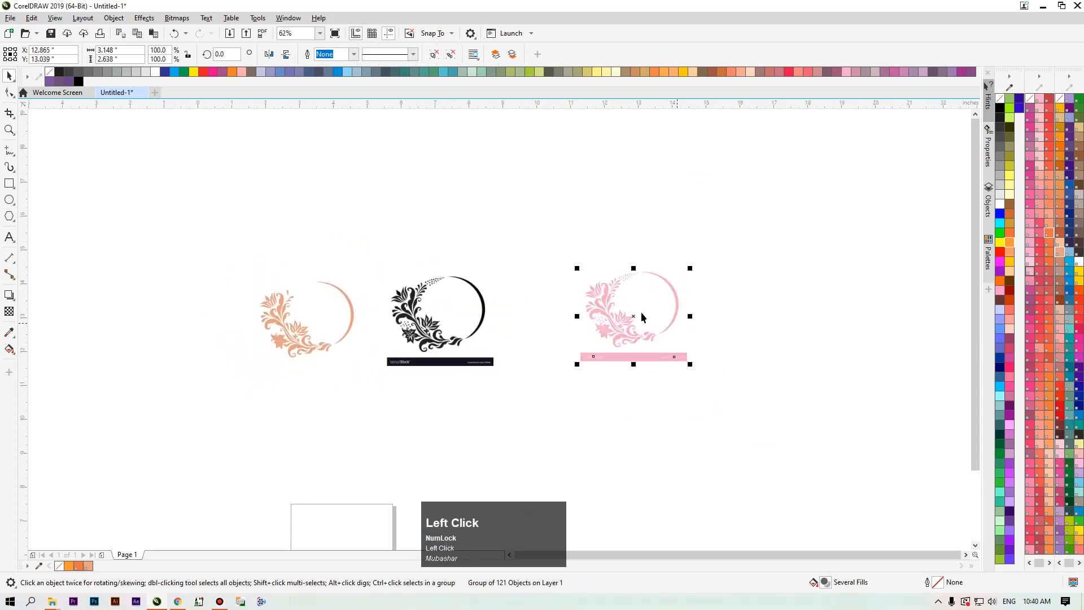
scroll(621, 316, "up", 1)
scroll(621, 317, "up", 1)
left_click_drag(611, 316, 547, 314)
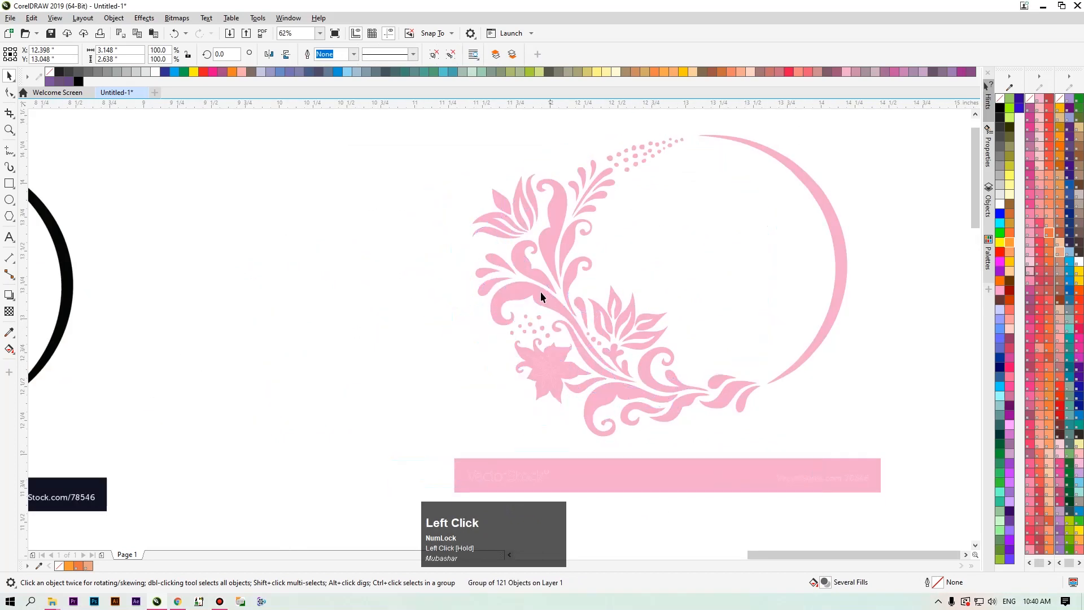
Reposition the original floral bitmap beside the pink traced vector.
scroll(514, 288, "down", 1)
mouse_move(280, 361)
left_mouse_down()
mouse_move(164, 224)
mouse_move(252, 300)
left_mouse_up()
left_click_drag(173, 272, 186, 294)
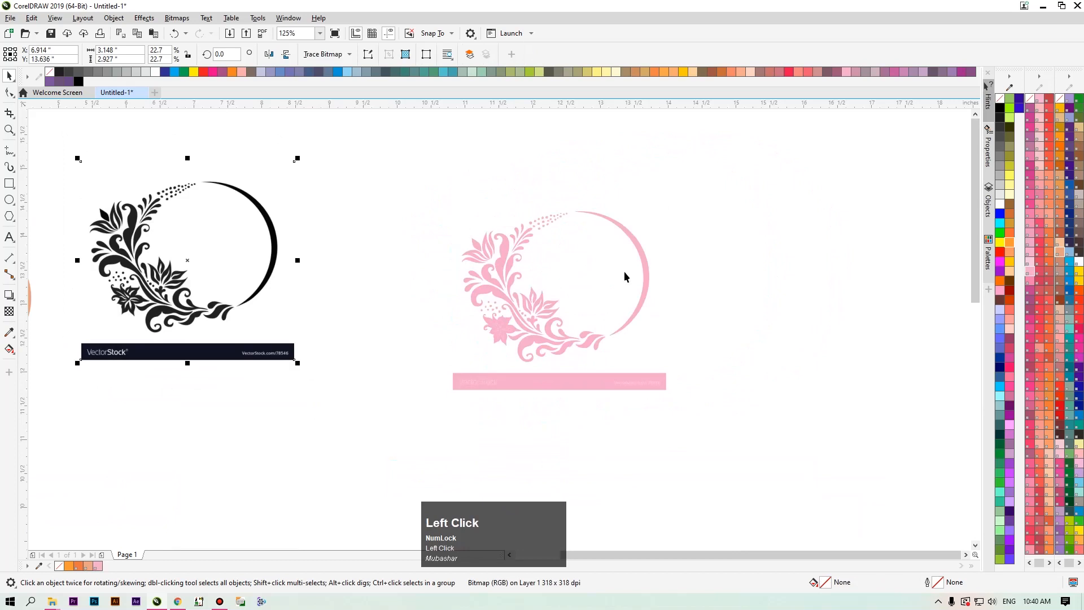
Fill the traced floral group with coral red TOYO 0114pc and adjust its position beside the bitmap.
left_click_drag(535, 316, 543, 300)
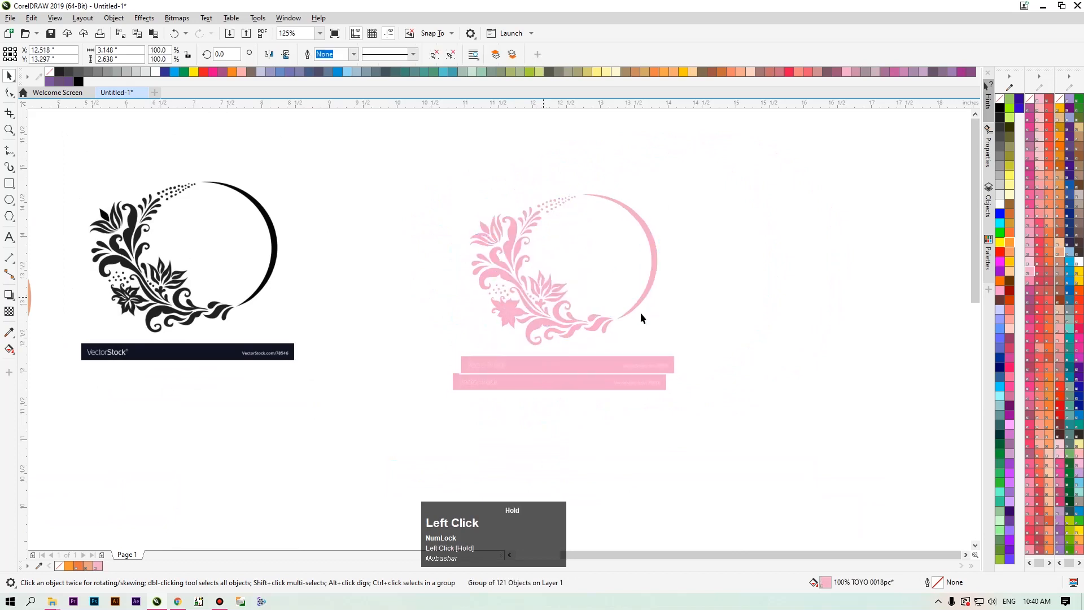
left_click(1050, 272)
mouse_move(565, 318)
left_mouse_down()
mouse_move(593, 359)
mouse_move(562, 338)
left_mouse_up()
left_click(451, 55)
left_click(395, 346)
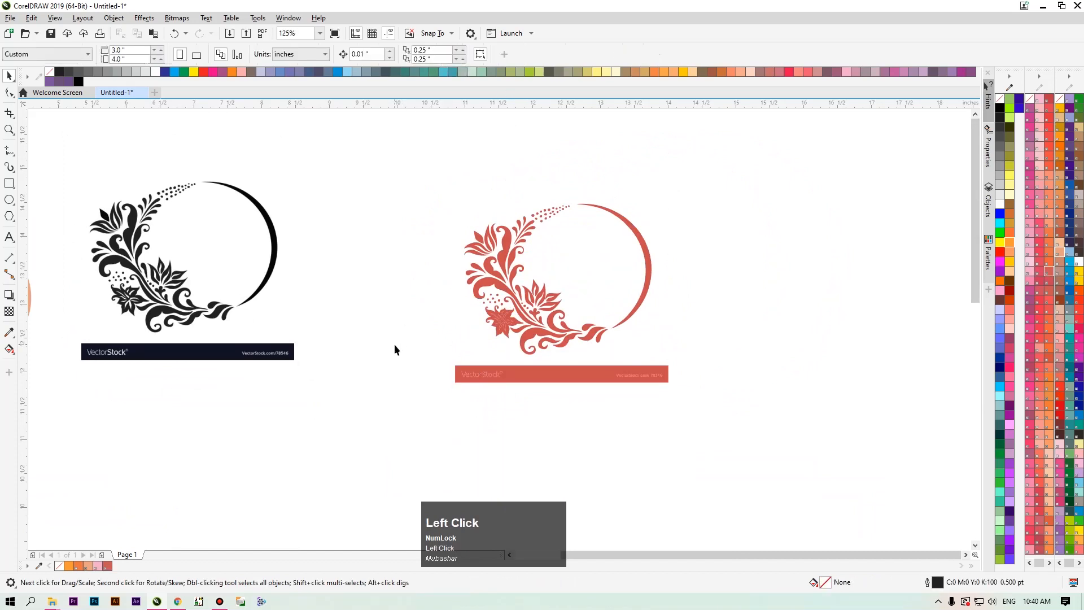
key("ctrl+z")
Move the coral red floral group closer to the original bitmap.
left_click(485, 293)
left_click_drag(486, 292, 524, 294)
mouse_move(448, 290)
left_mouse_down()
mouse_move(486, 295)
mouse_move(453, 295)
left_mouse_up()
left_click_drag(518, 287, 462, 275)
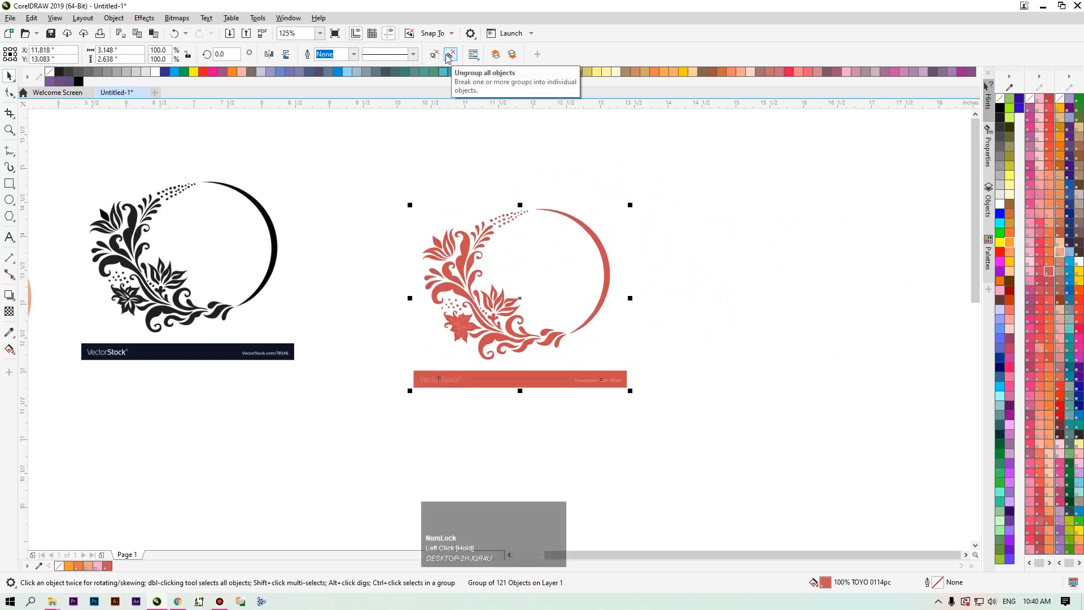
Ungroup the coral red floral vector and delete the text bar beneath the flowers.
right_click(470, 262)
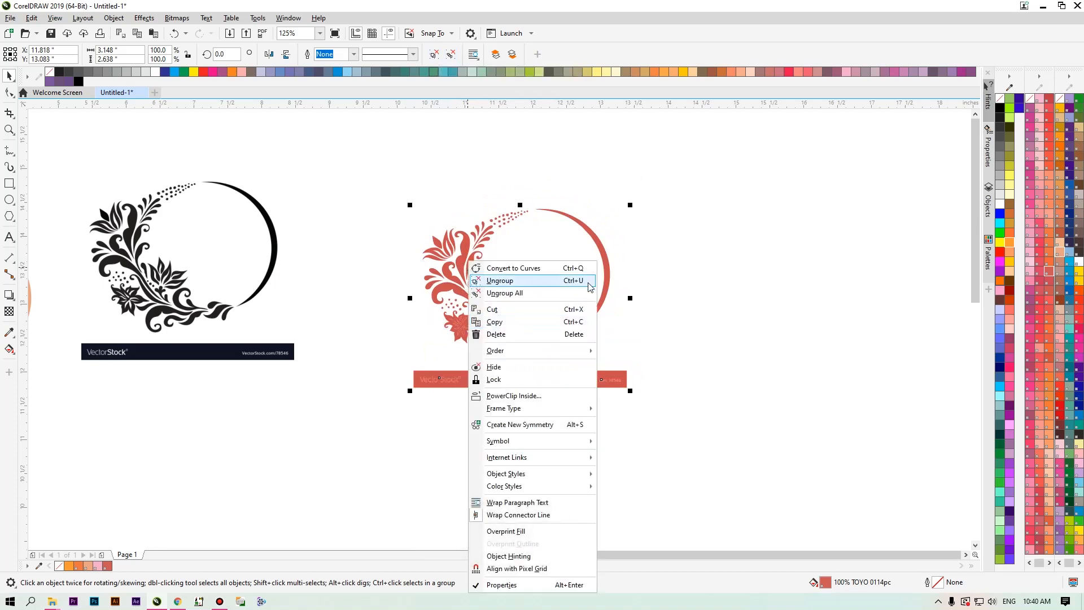
left_click(419, 468)
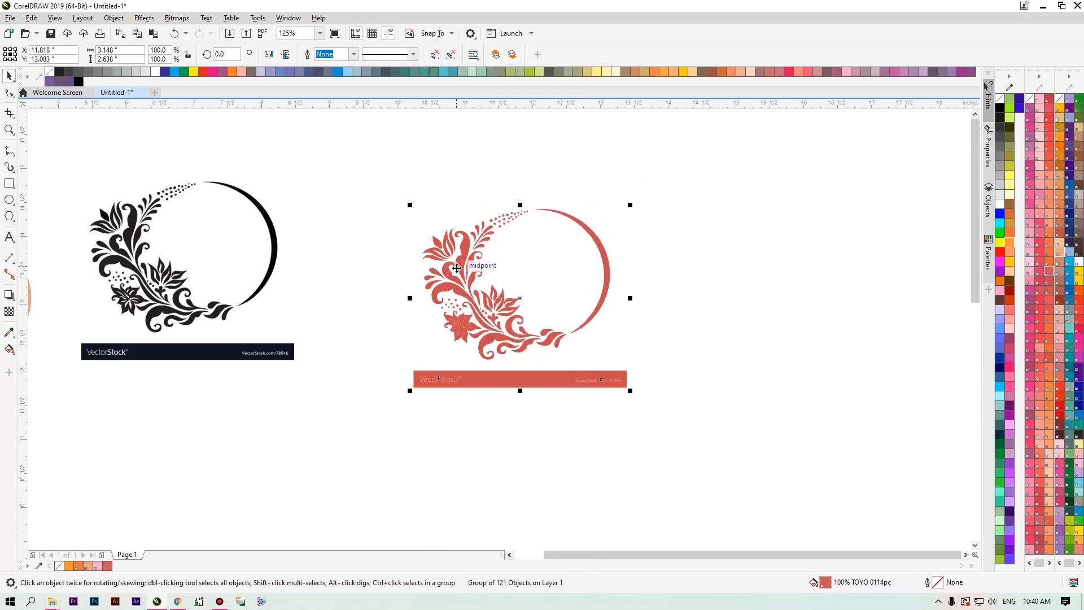
right_click(460, 254)
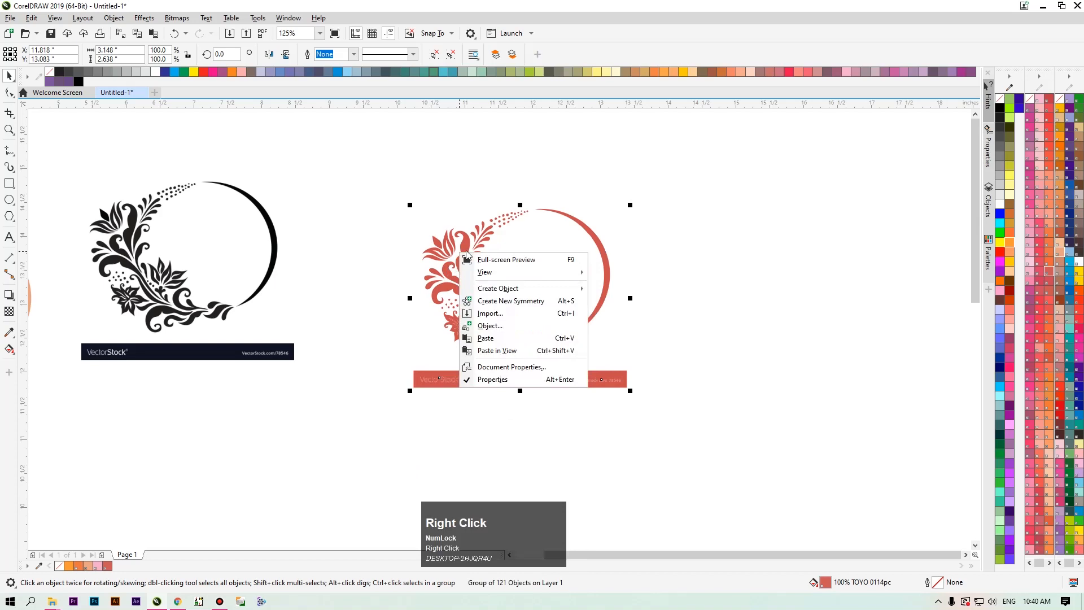
right_click(463, 234)
right_click(464, 255)
left_click(581, 274)
left_click(790, 395)
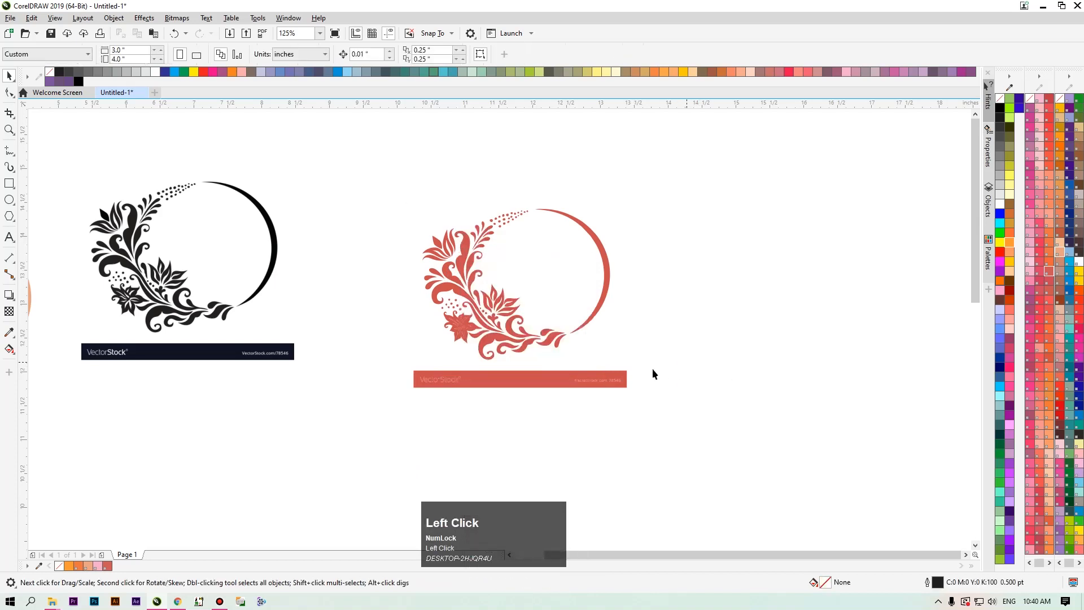
left_click_drag(634, 363, 363, 405)
key("Delete")
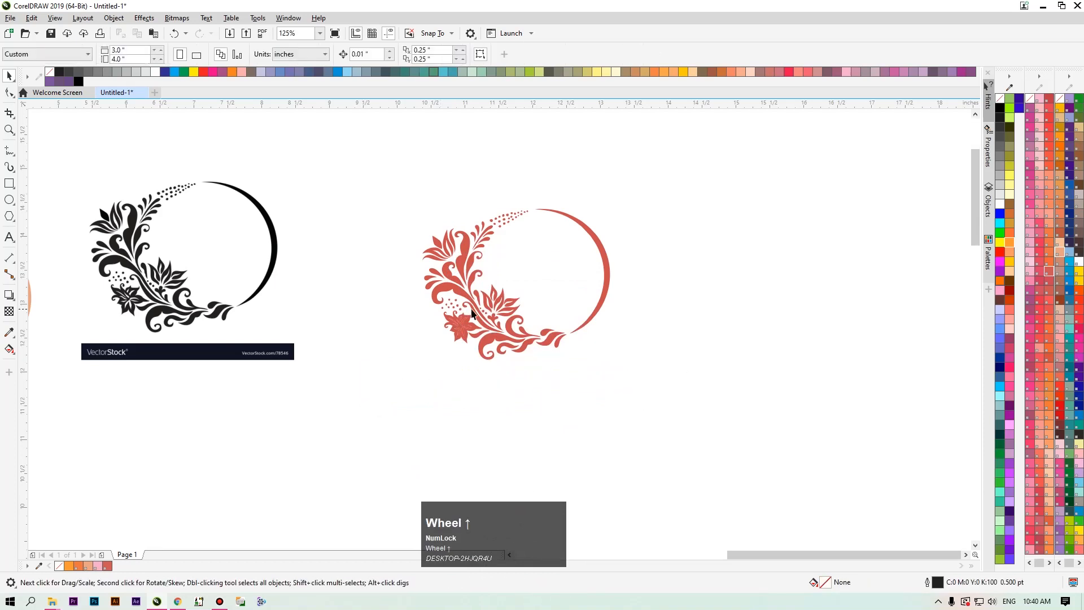
Fill a small inner piece of the star-shaped flower and the leftmost petal of the central flower with purple.
scroll(475, 311, "up", 2)
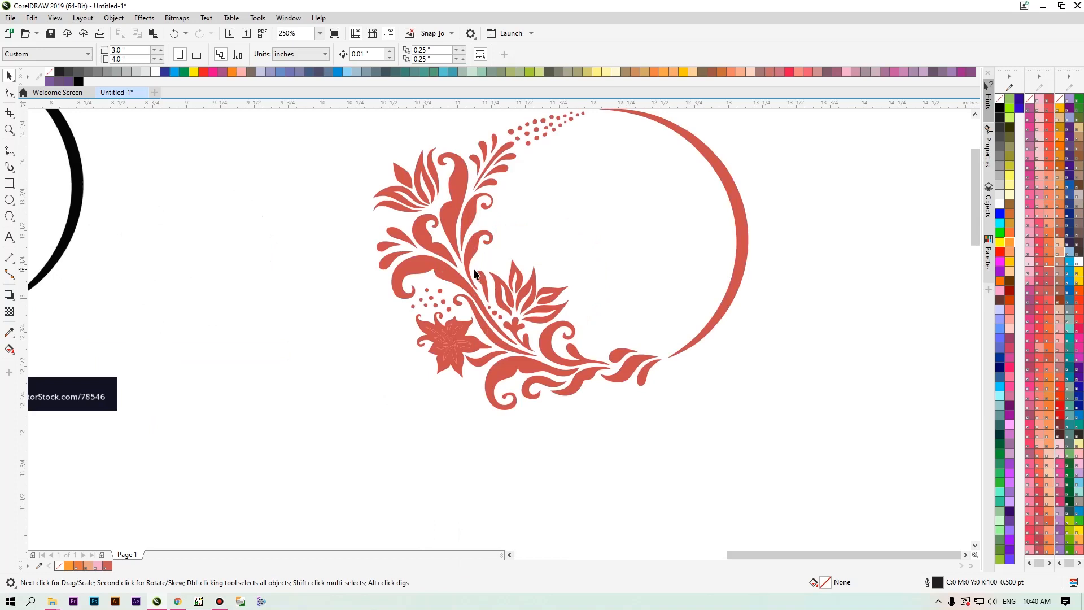
left_click(457, 202)
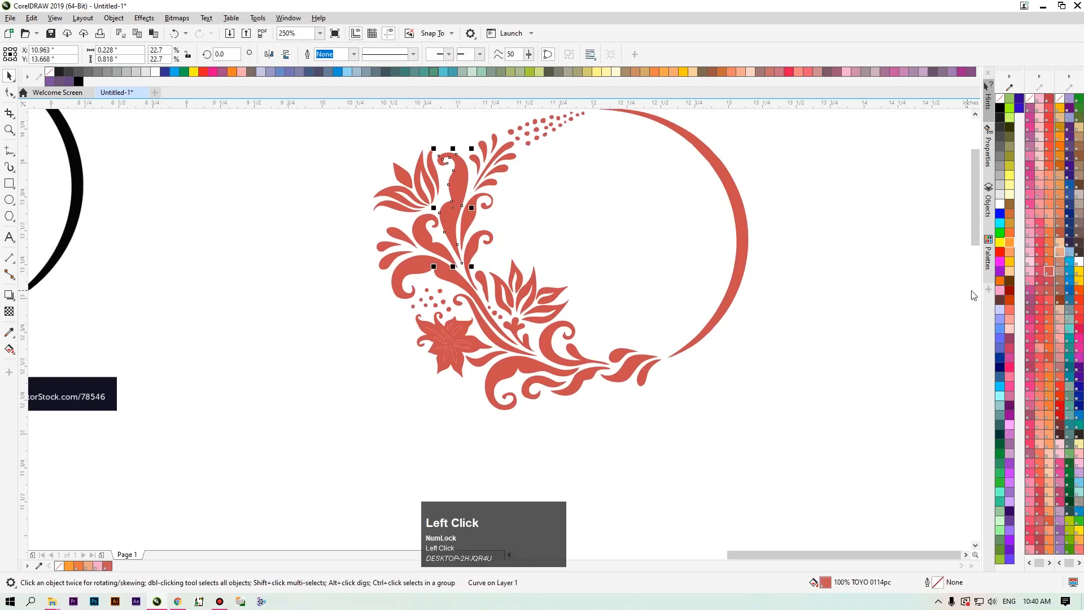
left_click(445, 333)
left_click(1077, 369)
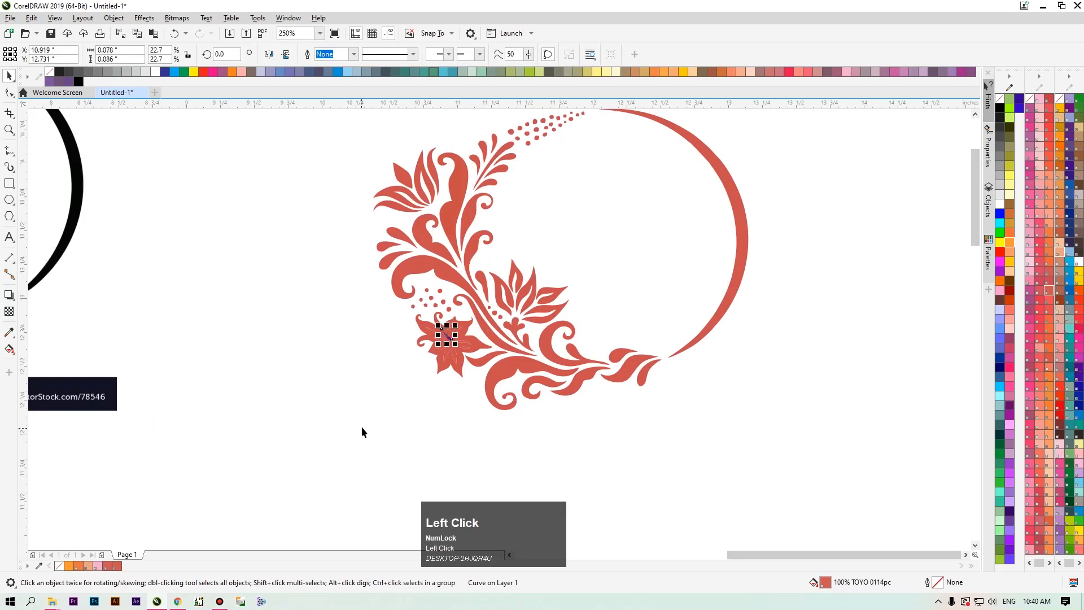
left_click(361, 425)
left_click(499, 306)
left_click(1077, 371)
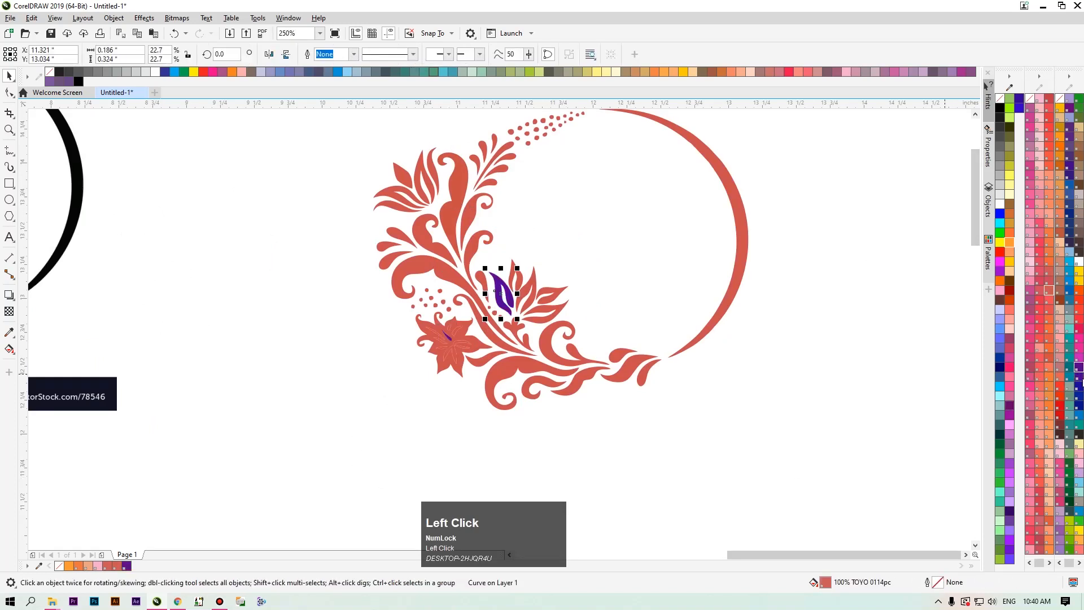
Fill three more petals of the central flower with dark blue, PANTONE Warm Red and PANTONE Rhodamine pink.
left_click(545, 322)
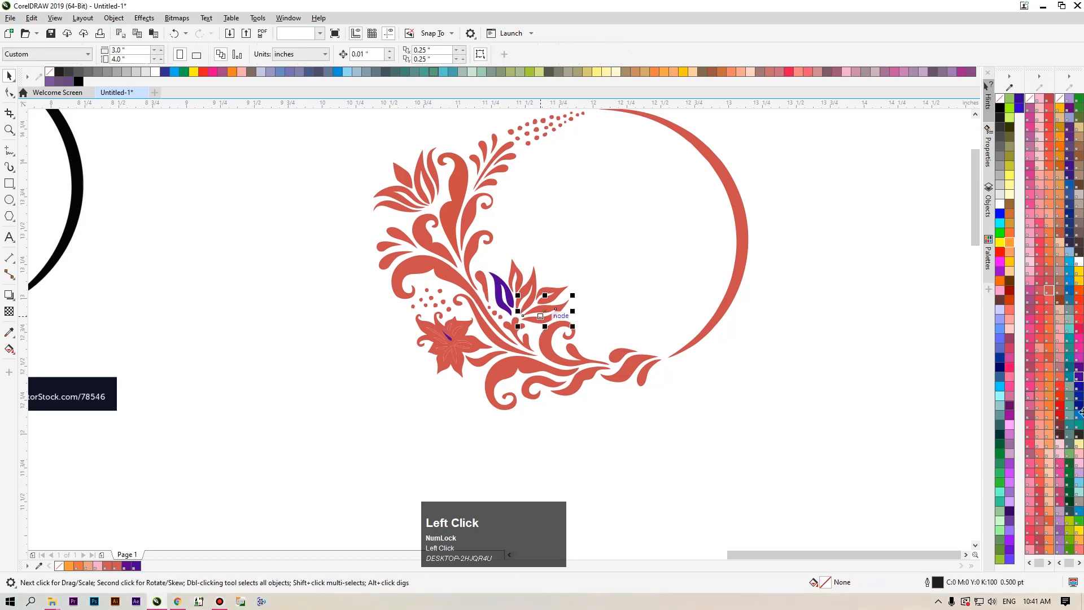
left_click(1079, 402)
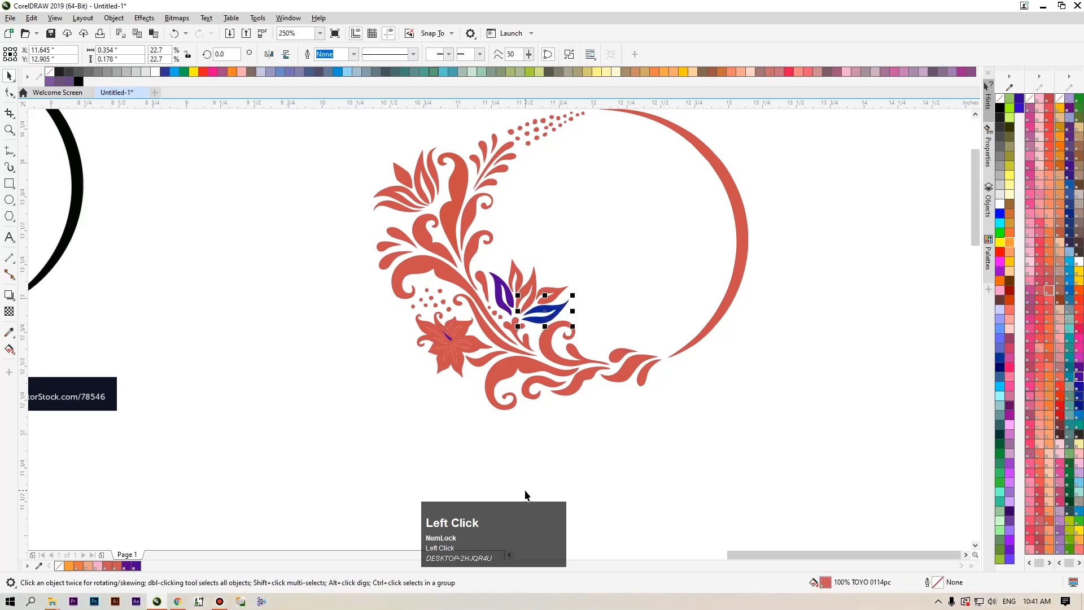
left_click(520, 282)
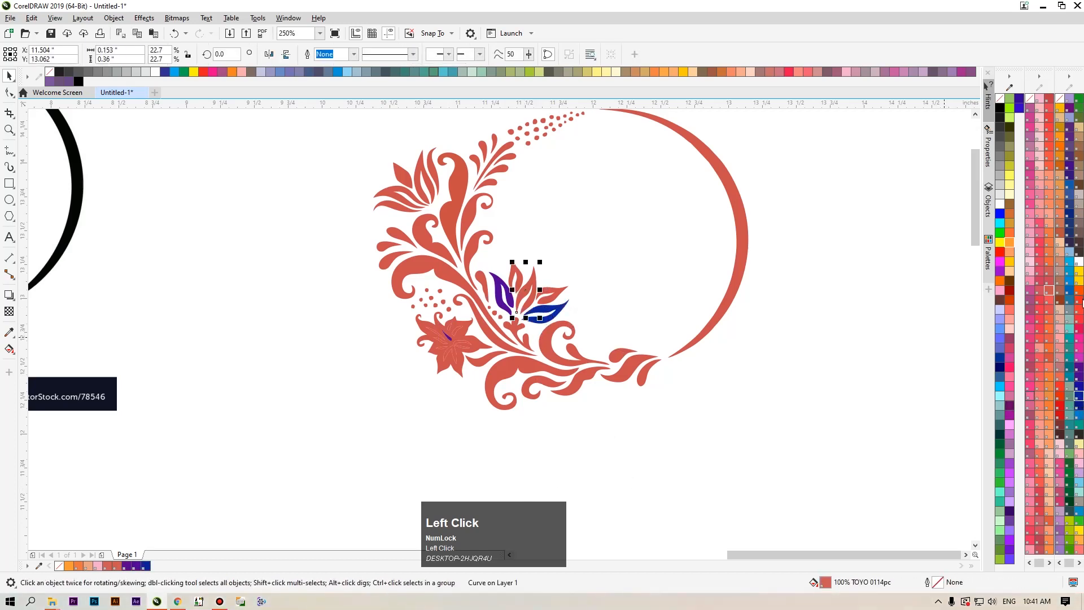
left_click(1079, 306)
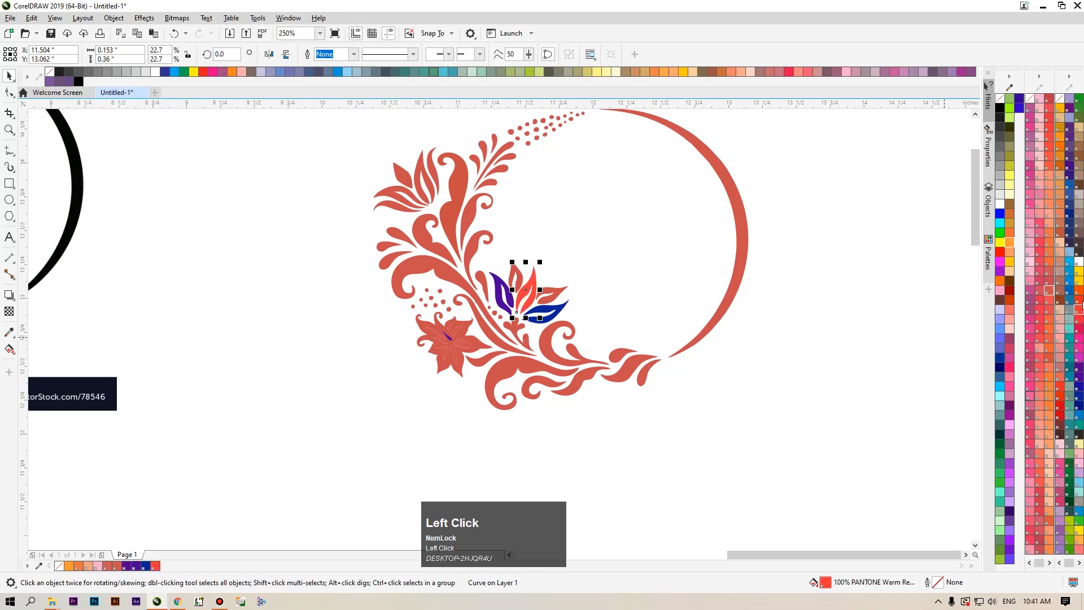
scroll(575, 298, "up", 4)
left_click(560, 288)
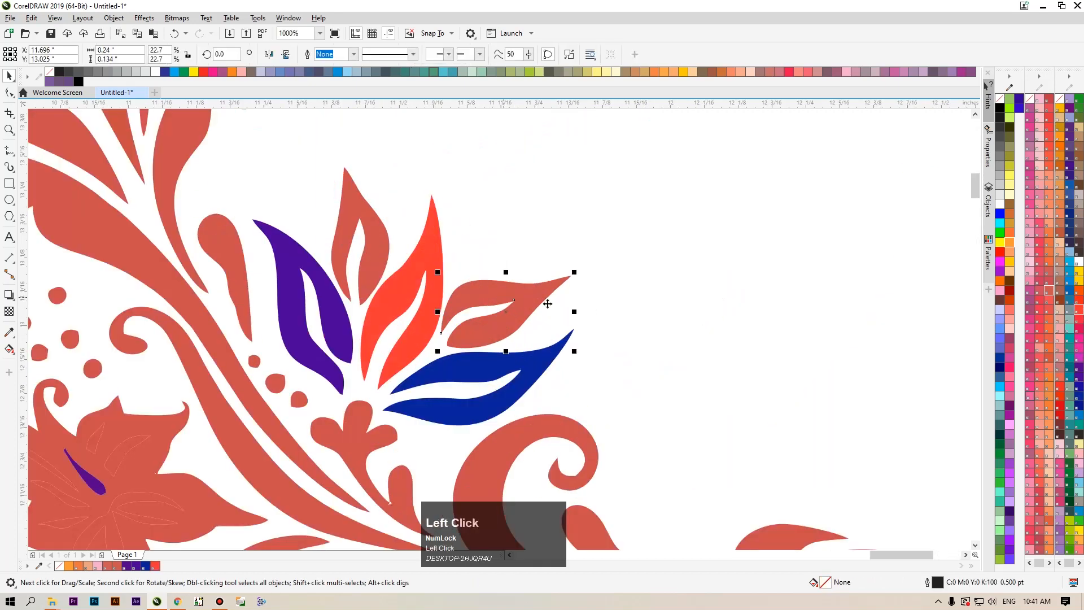
left_click(1079, 336)
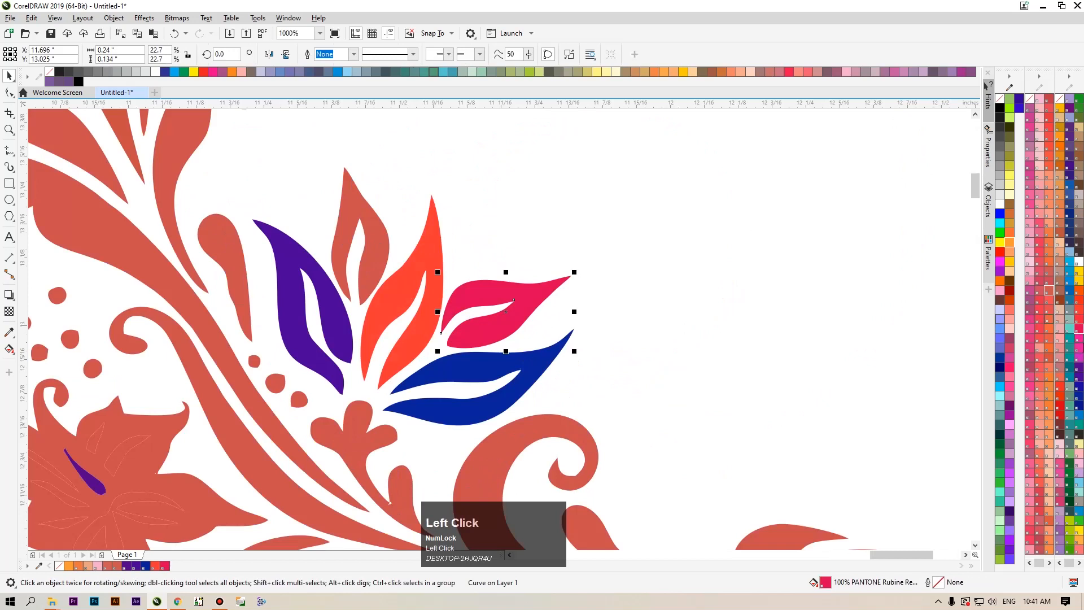
Delete the peach floral vector and move the original bitmap to the right of the multicolored vector.
scroll(568, 232, "down", 5)
left_click(476, 274)
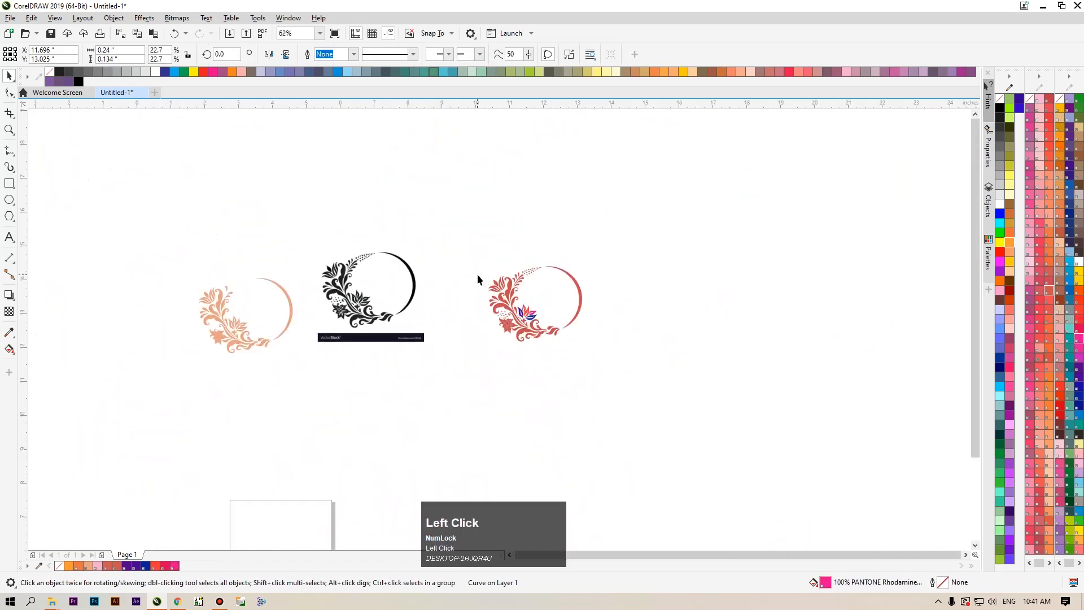
left_click_drag(459, 259, 626, 380)
left_click_drag(146, 262, 359, 415)
key("Delete")
left_click_drag(339, 328, 637, 317)
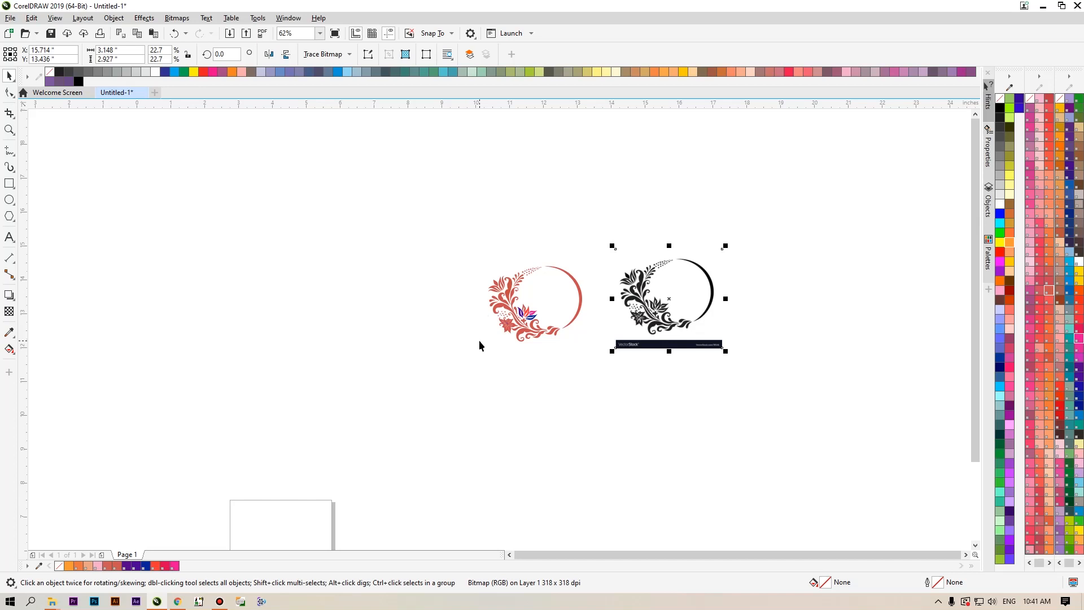
left_click(455, 218)
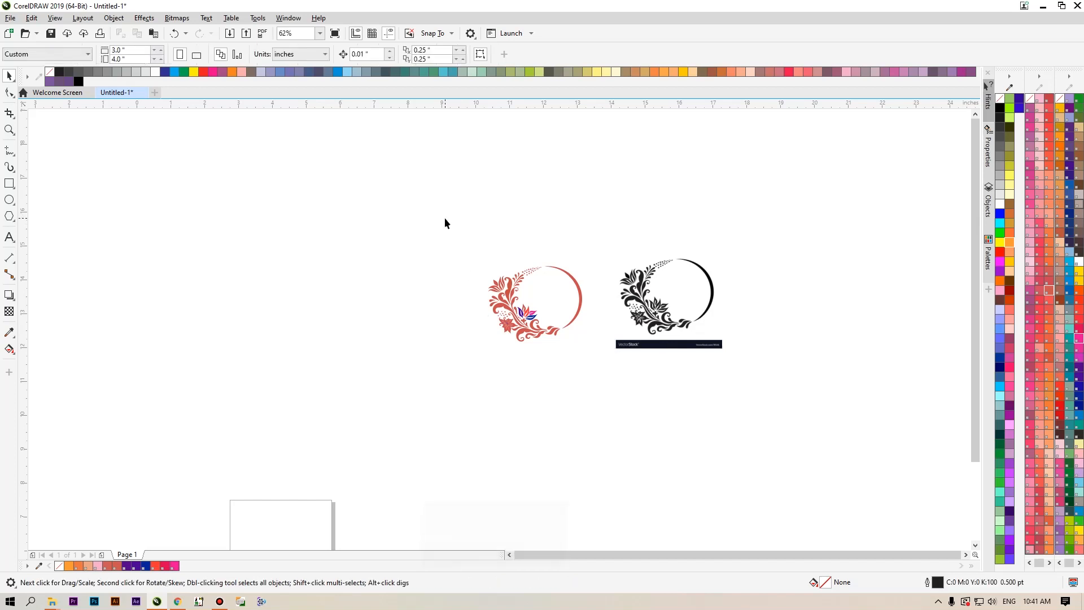
left_click_drag(428, 237, 591, 350)
left_click(443, 354)
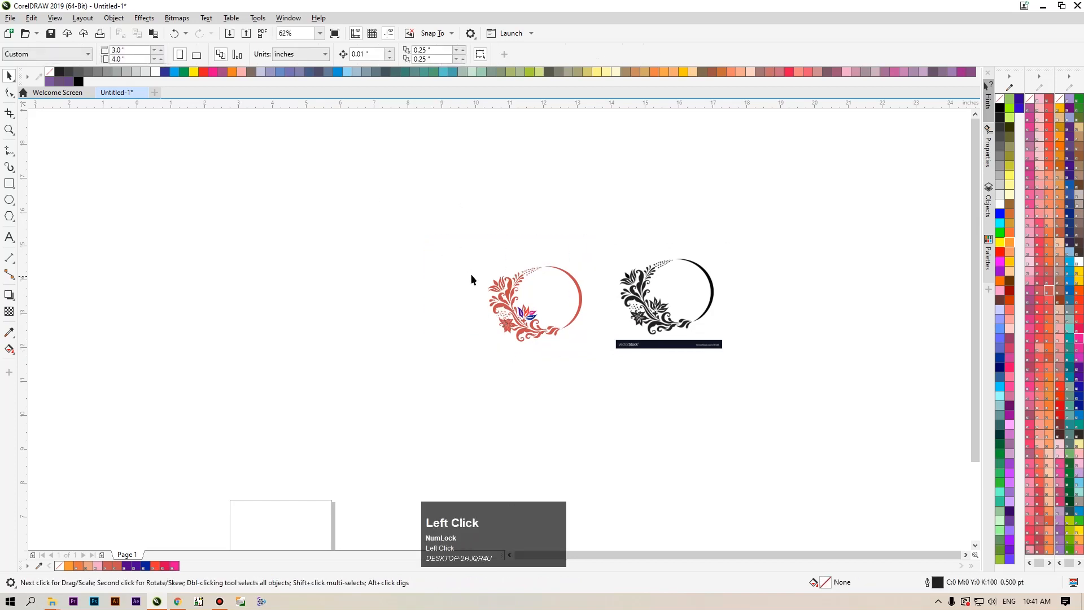
Import the Urdu calligraphy banner JPG from the desktop into the drawing and return to the full-size drawing window.
left_click(1061, 7)
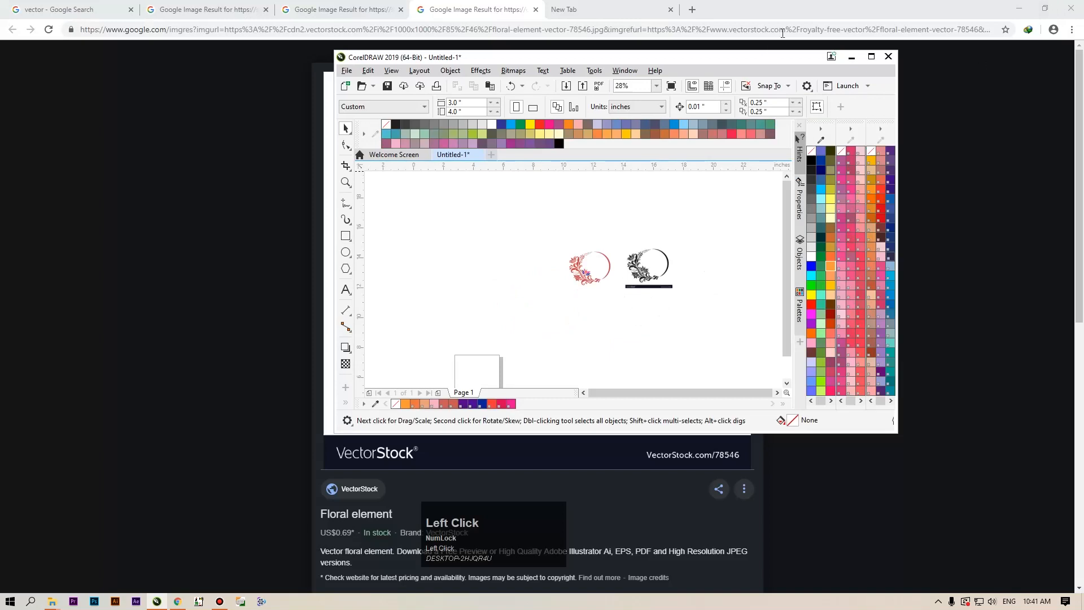
left_click(1020, 11)
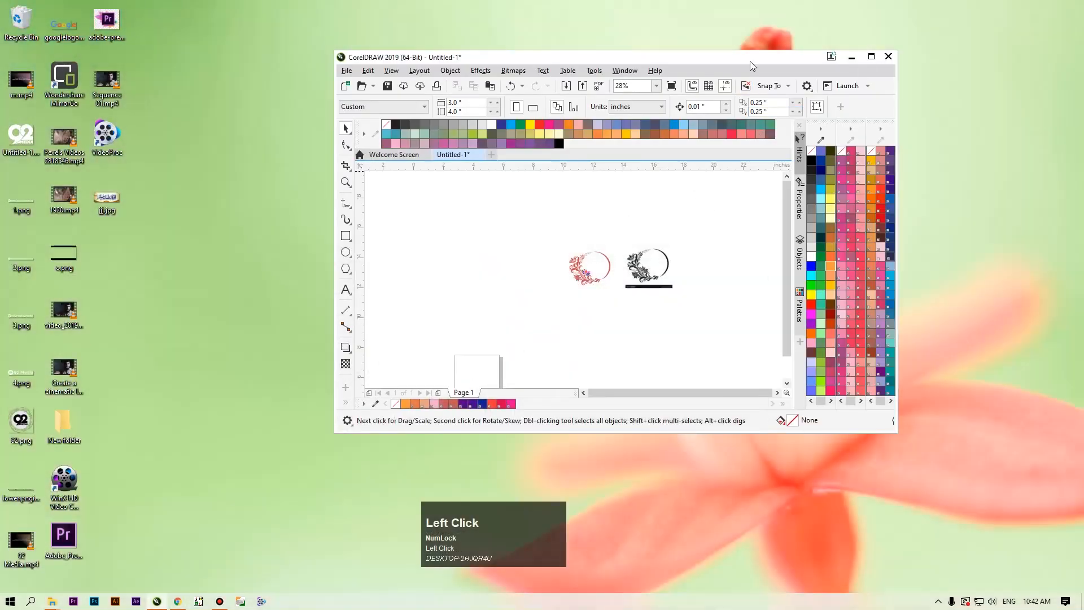
left_click_drag(119, 198, 351, 308)
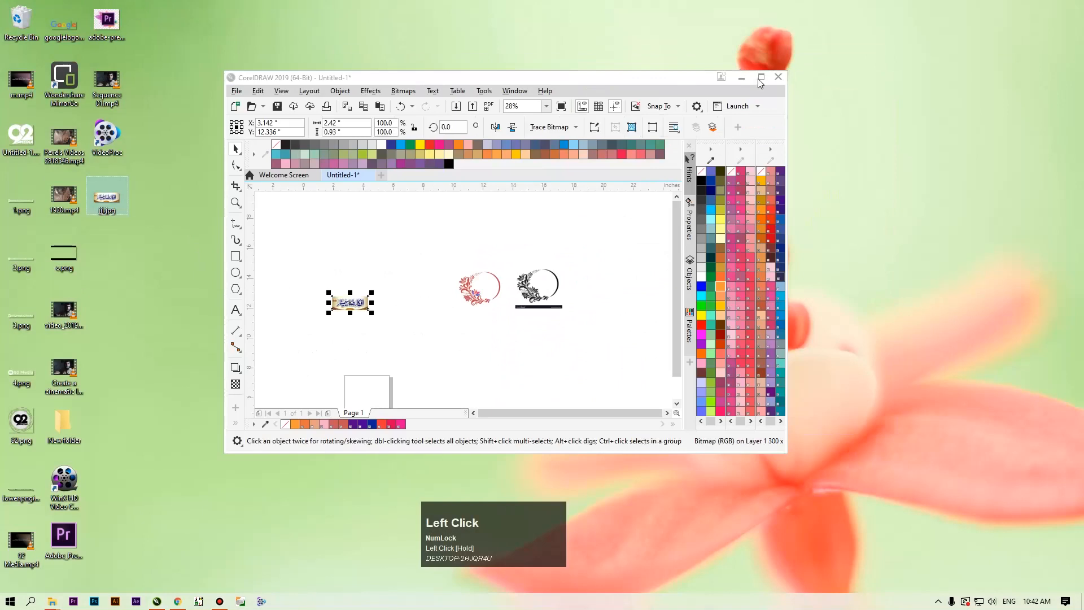
left_click(760, 77)
Place the calligraphy banner bitmap in the empty area above and to the left of the floral artwork.
left_click_drag(266, 325, 369, 240)
scroll(280, 226, "up", 1)
scroll(362, 268, "up", 1)
left_click_drag(344, 295, 435, 257)
left_click_drag(493, 230, 477, 254)
left_click_drag(440, 314, 506, 308)
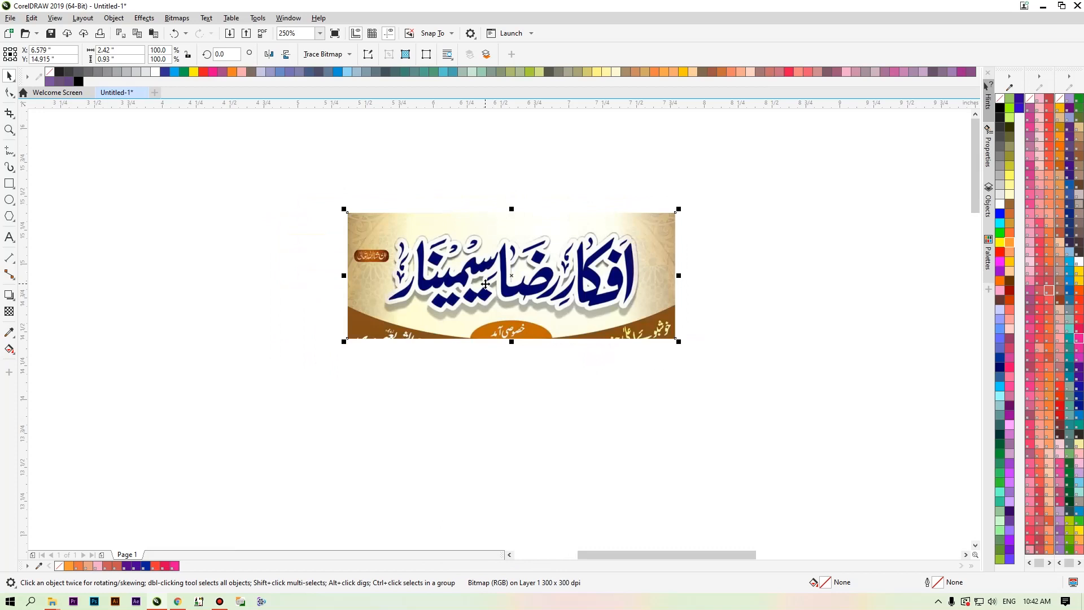
Move the calligraphy banner bitmap right and slightly down, to about X 7.7 in and Y 14.7 in.
left_click_drag(526, 300, 625, 328)
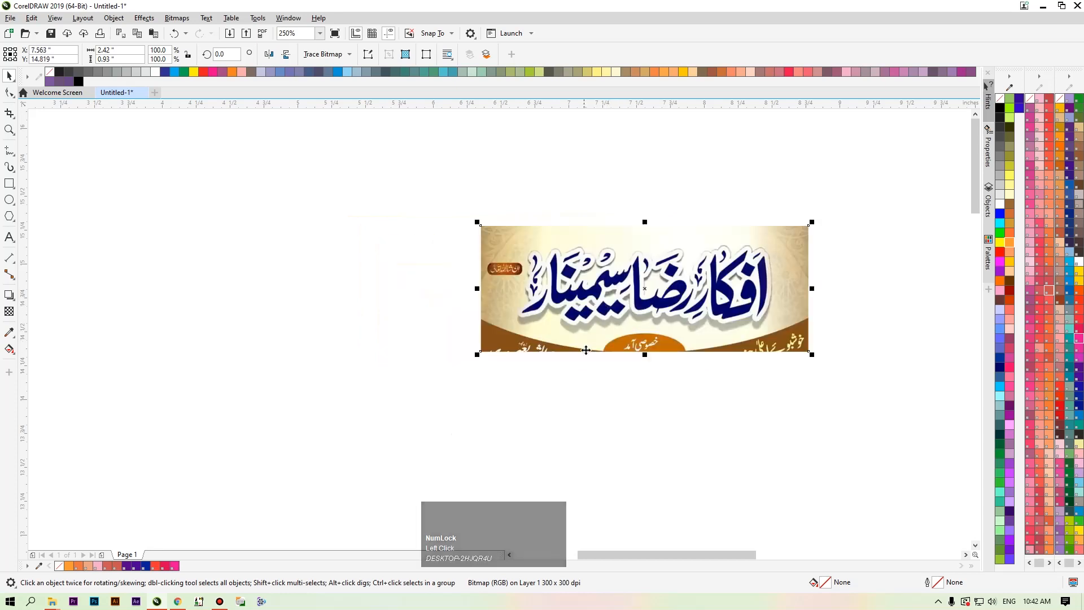
left_click_drag(590, 331, 639, 338)
scroll(594, 317, "down", 2)
scroll(594, 318, "down", 2)
scroll(618, 278, "up", 2)
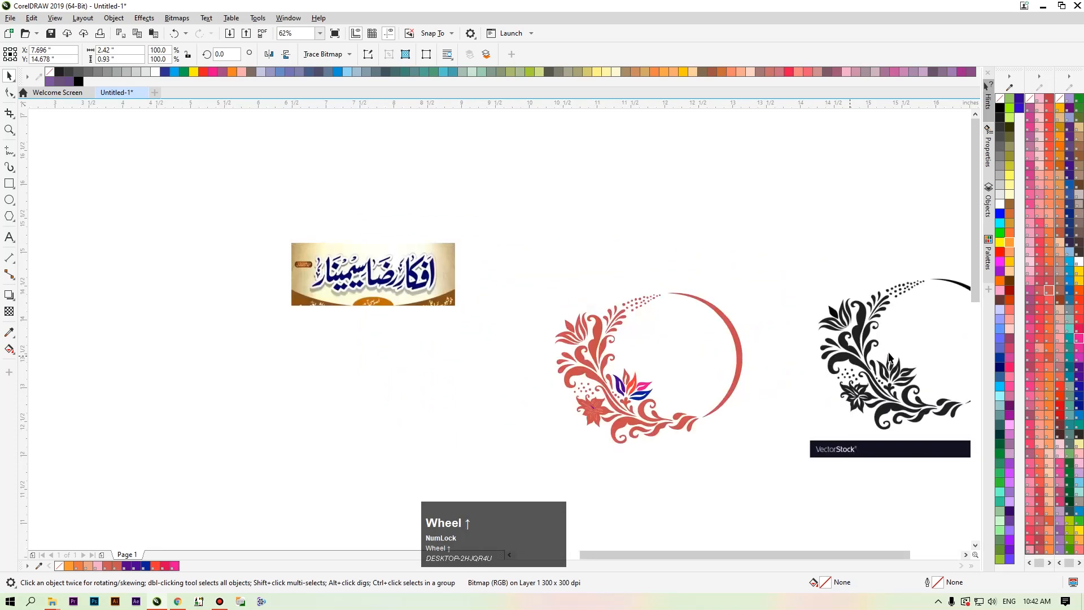
Move the black floral bitmap up and closer to the recolored floral vector, to about X 15.16 in and Y 13.80 in.
left_click_drag(528, 251, 765, 469)
left_click_drag(917, 352, 857, 299)
left_click_drag(851, 293, 834, 326)
scroll(293, 272, "up", 2)
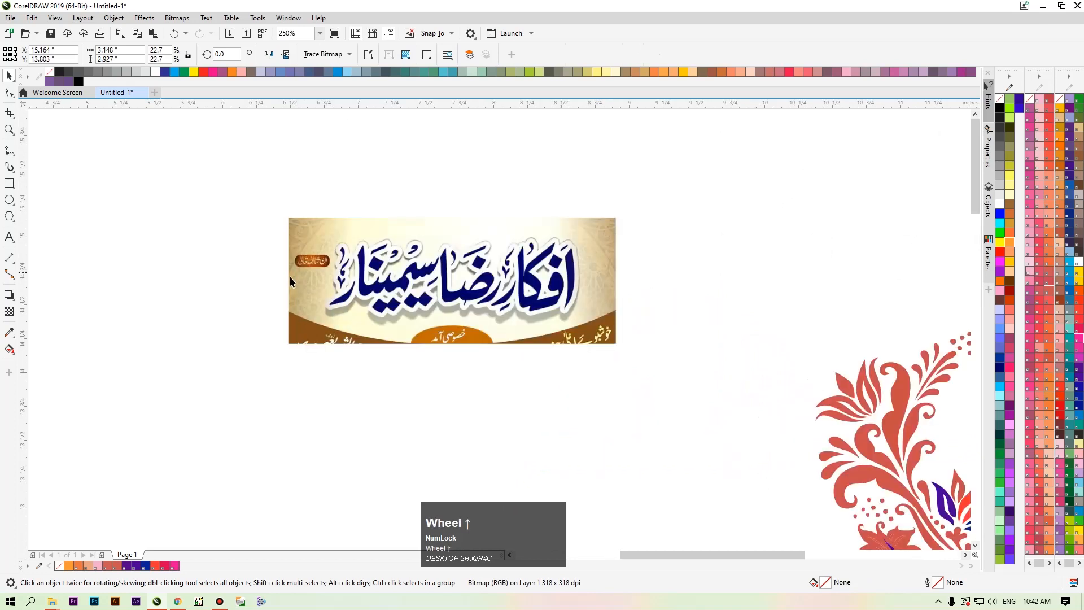
Start a Centerline Technical Illustration trace of the calligraphy banner bitmap and view the whole banner in the before-and-after preview.
mouse_move(408, 284)
left_mouse_down()
mouse_move(409, 339)
mouse_move(413, 292)
left_mouse_up()
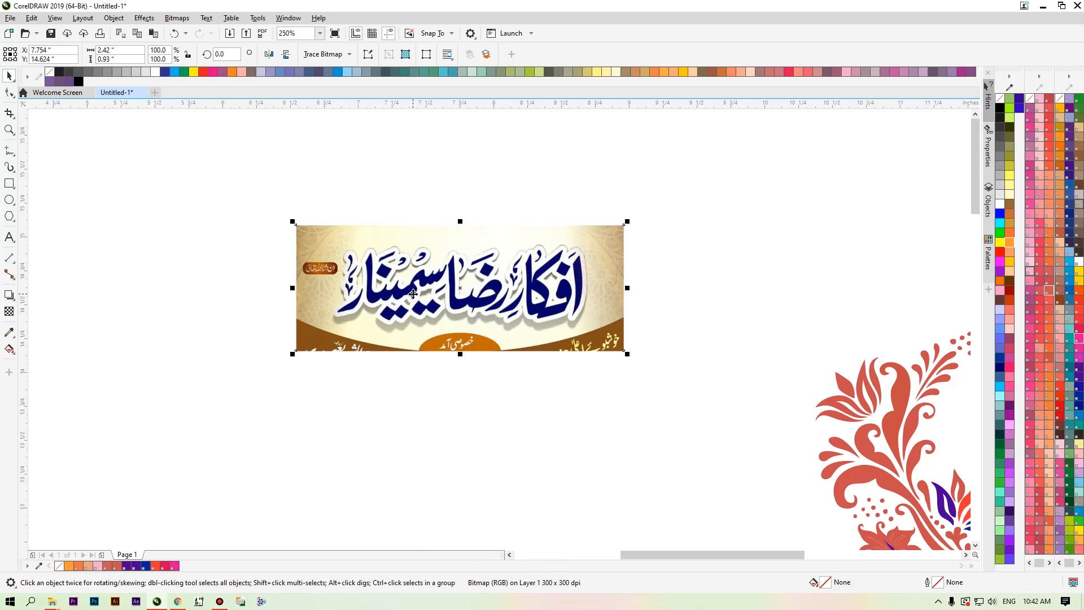
left_click(348, 54)
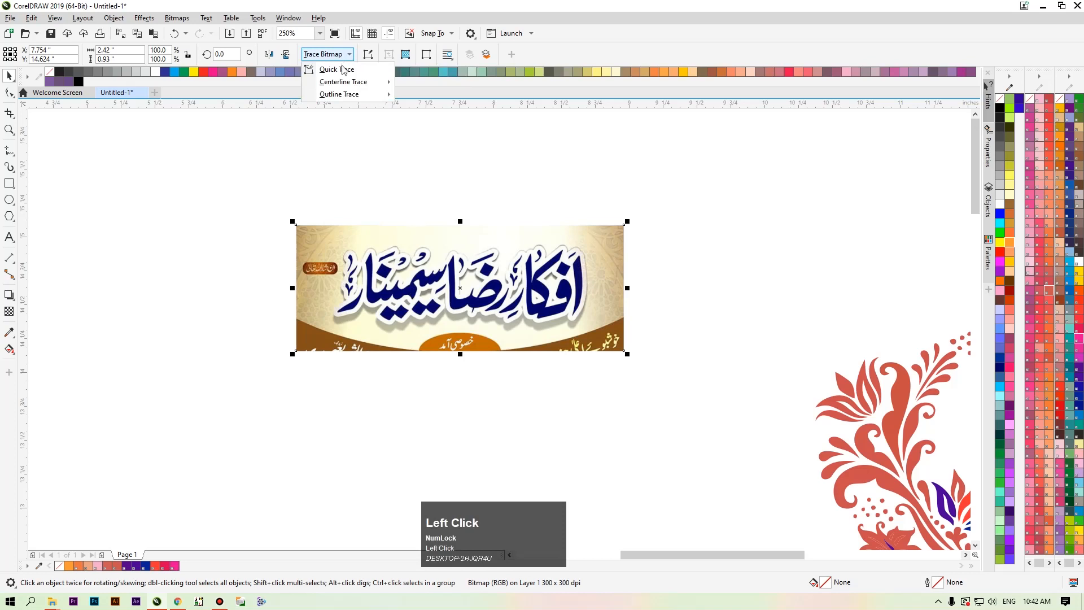
mouse_move(347, 85)
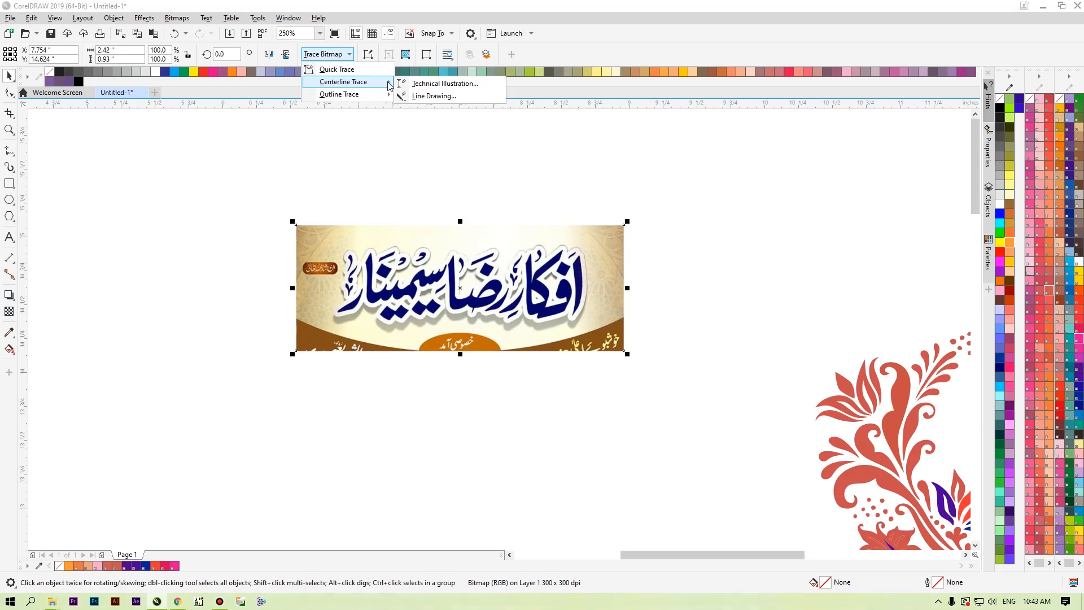
left_click(421, 85)
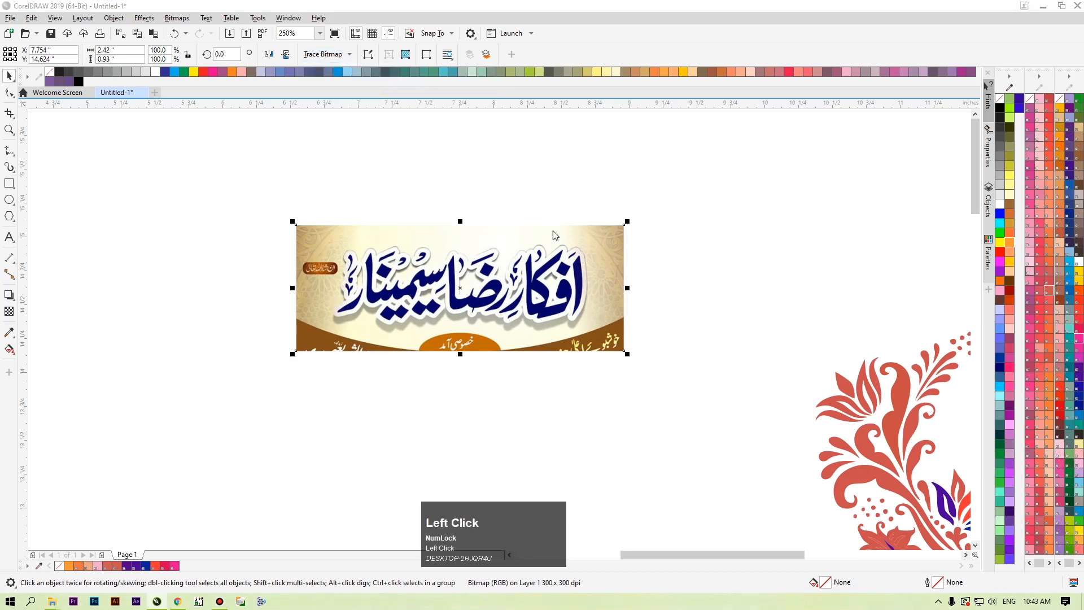
left_click_drag(454, 376, 502, 315)
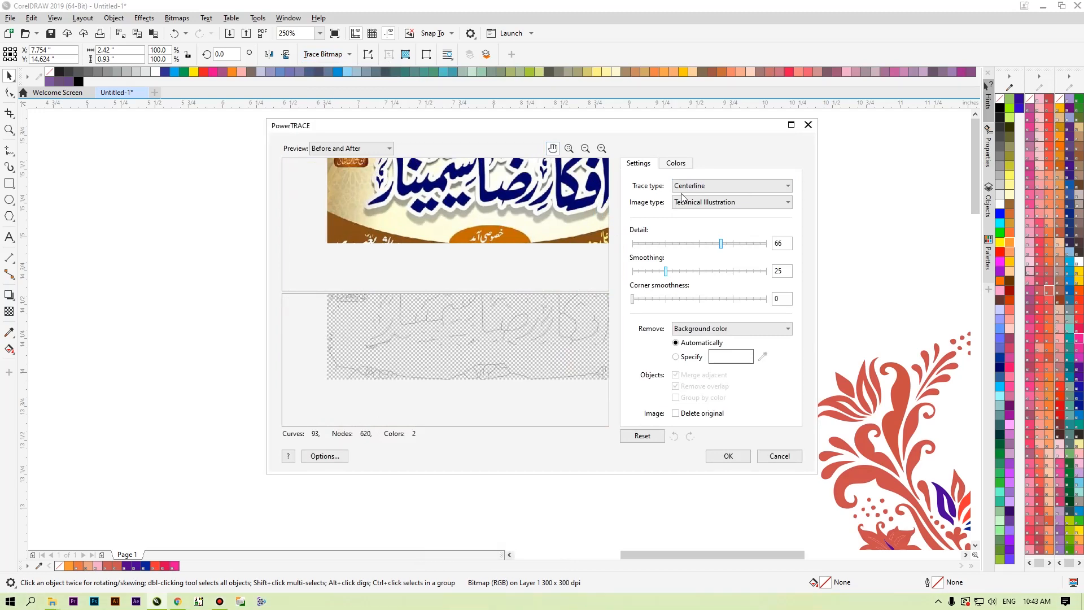
left_click_drag(523, 331, 384, 431)
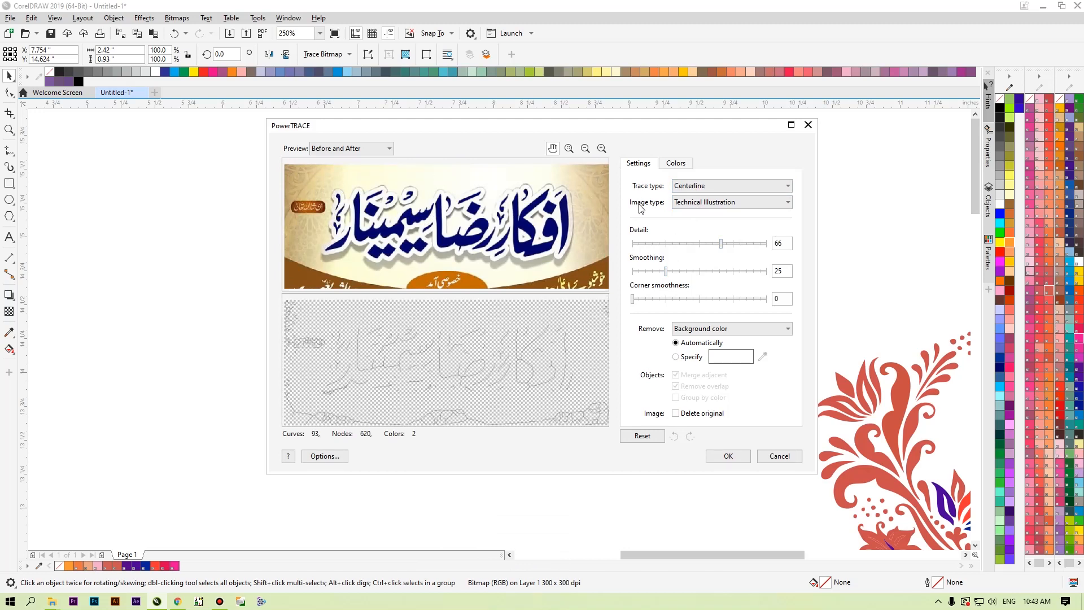
Change the trace type to Outline, check the lettering closely in the preview and apply the trace.
left_click(694, 189)
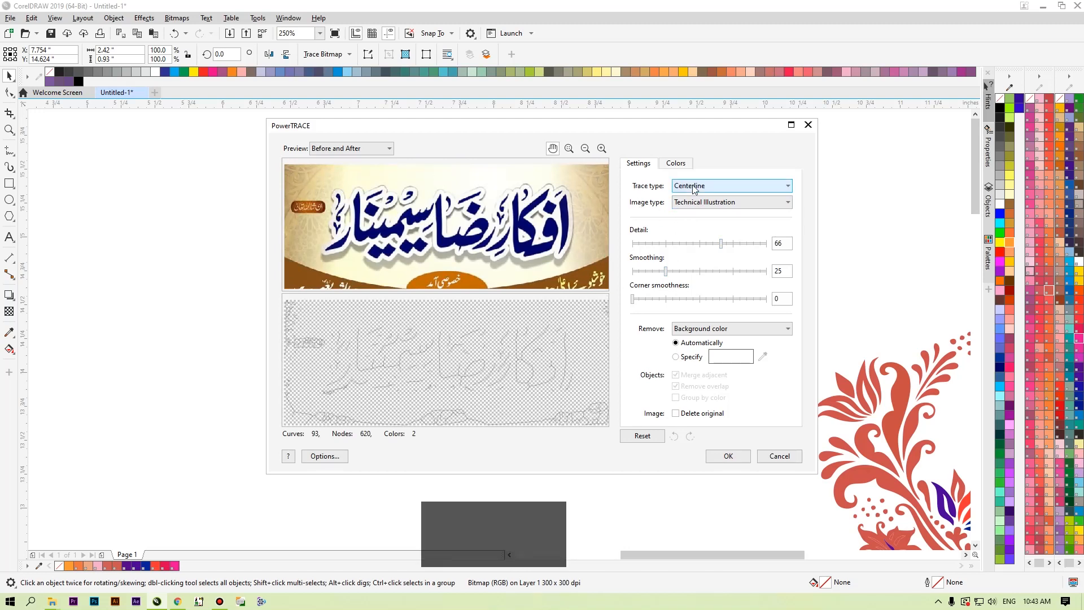
left_click(686, 207)
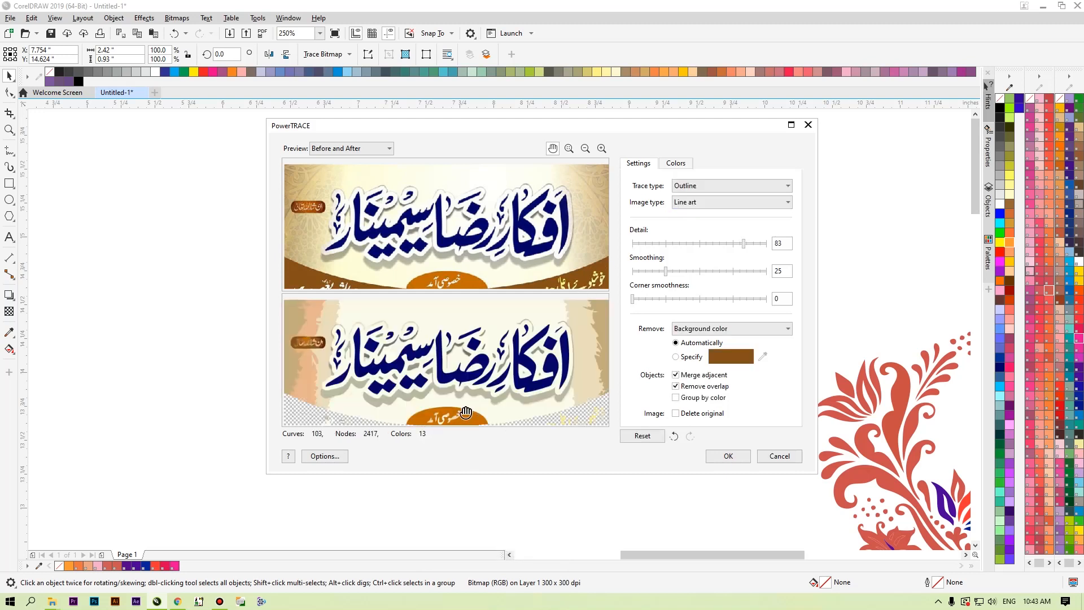
left_click(415, 330)
scroll(429, 331, "up", 5)
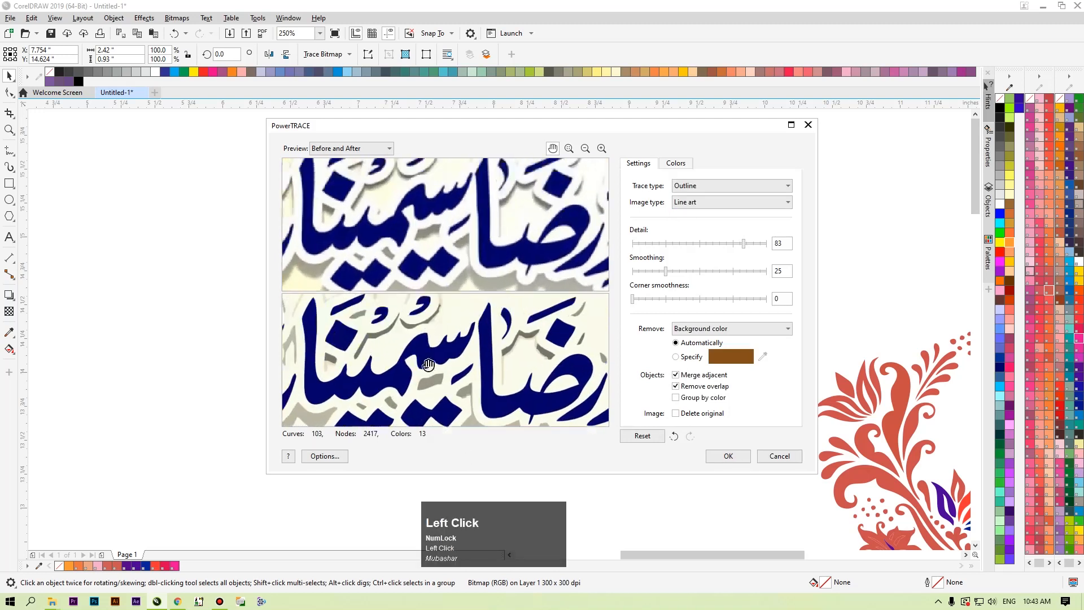
left_click_drag(434, 360, 471, 241)
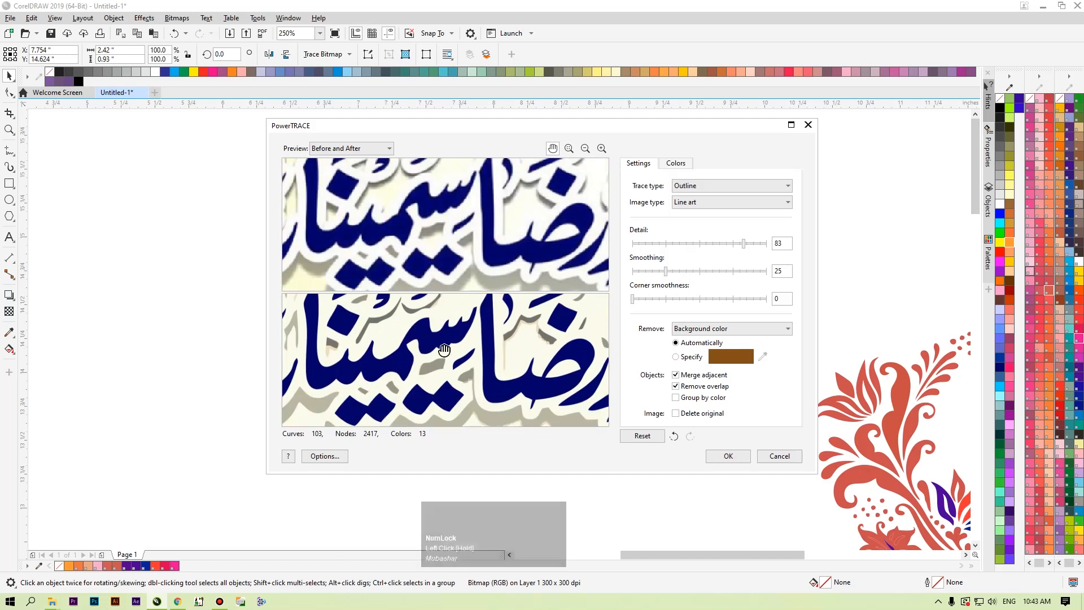
left_click(729, 460)
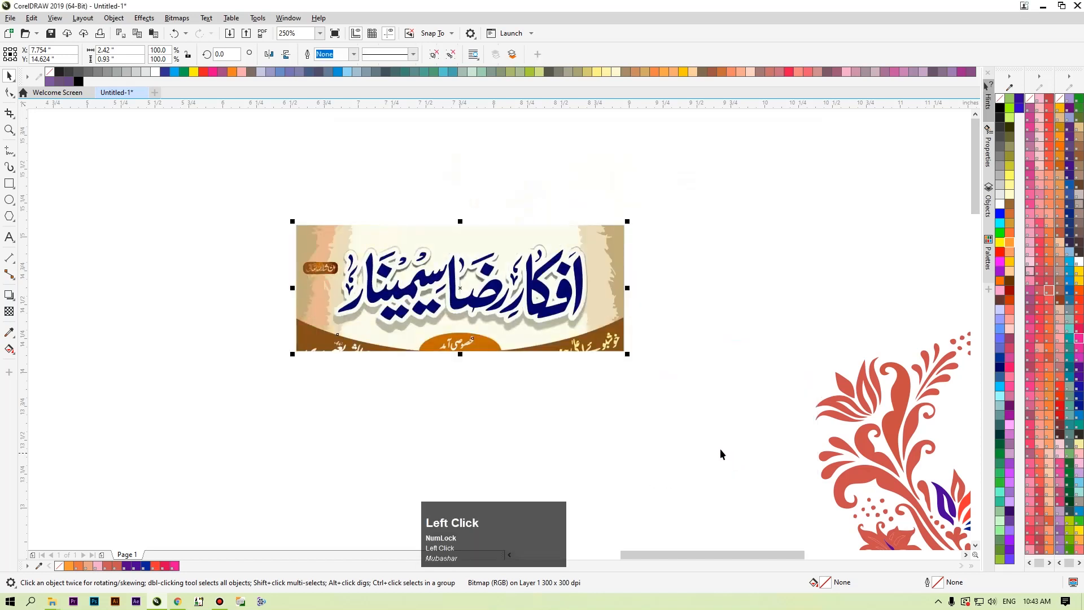
Separate the traced banner from its original bitmap, and move the black floral bitmap up and left, partly behind the floral vector.
scroll(547, 350, "down", 3)
mouse_move(573, 330)
left_mouse_down()
mouse_move(411, 298)
mouse_move(418, 317)
mouse_move(347, 318)
left_mouse_up()
left_click_drag(508, 317, 556, 307)
left_click_drag(947, 374, 841, 297)
left_click_drag(311, 345, 336, 333)
left_click_drag(562, 331, 577, 280)
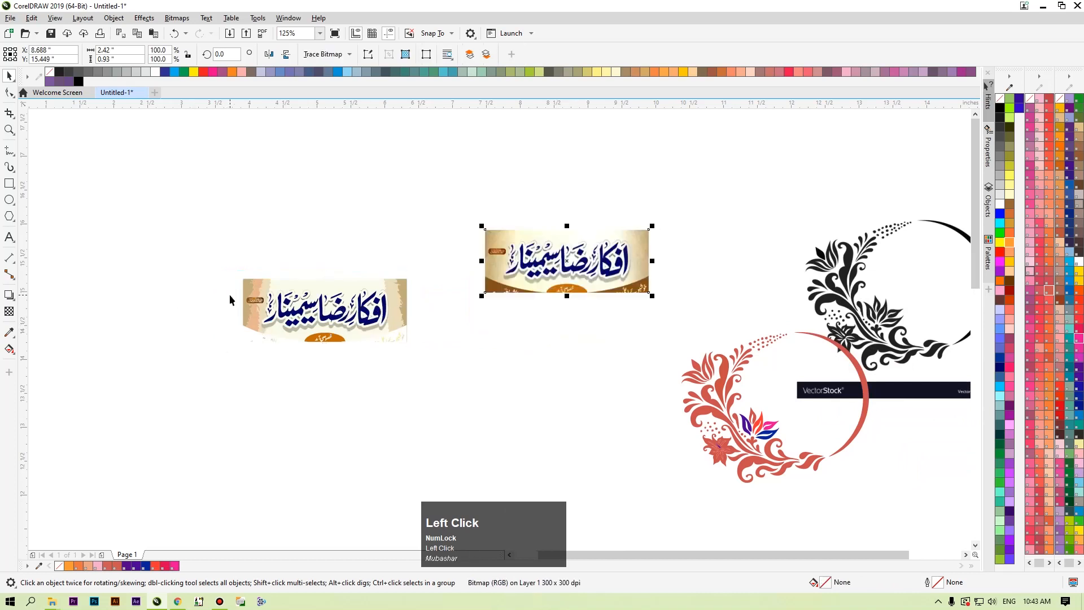
Arrange the traced banner and the original banner bitmap side by side, with the traced version on the left.
scroll(230, 299, "up", 2)
left_click_drag(403, 331, 418, 291)
left_click_drag(766, 243, 706, 293)
left_click_drag(485, 293, 404, 386)
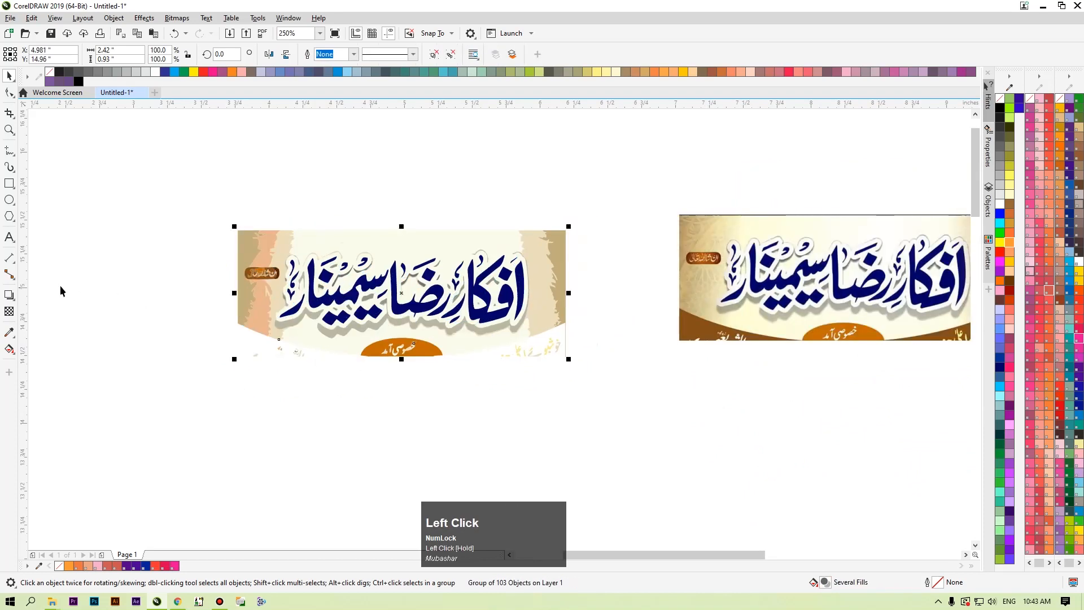
Draw a rectangle about 3.08 × 1.31 in around the traced banner, fill it with orange #FF9933 and send it to the back.
left_click(9, 183)
left_click_drag(190, 211, 608, 389)
left_click(9, 75)
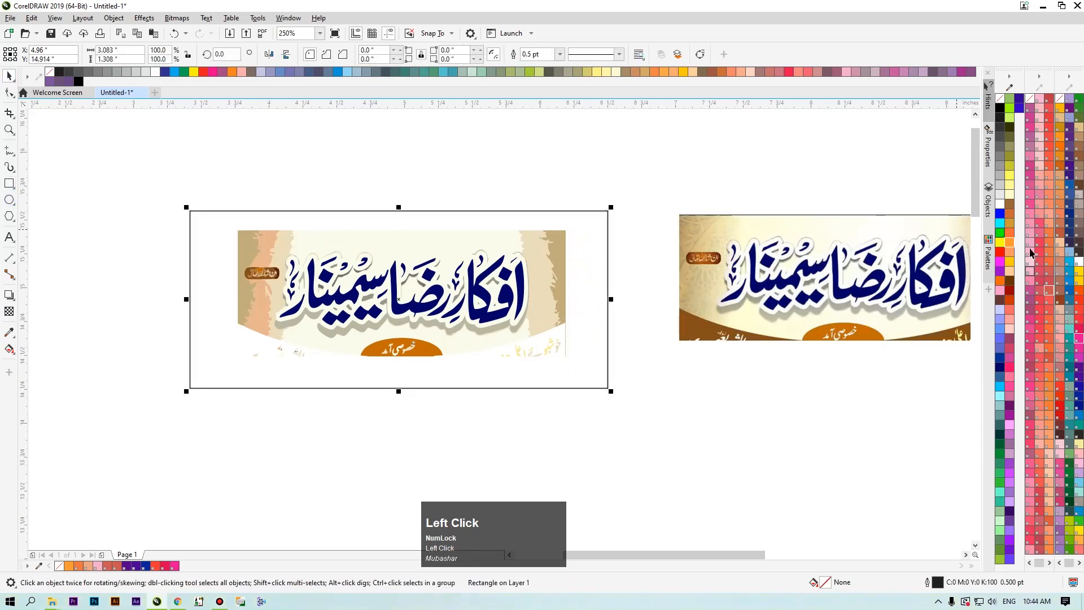
left_click(1010, 244)
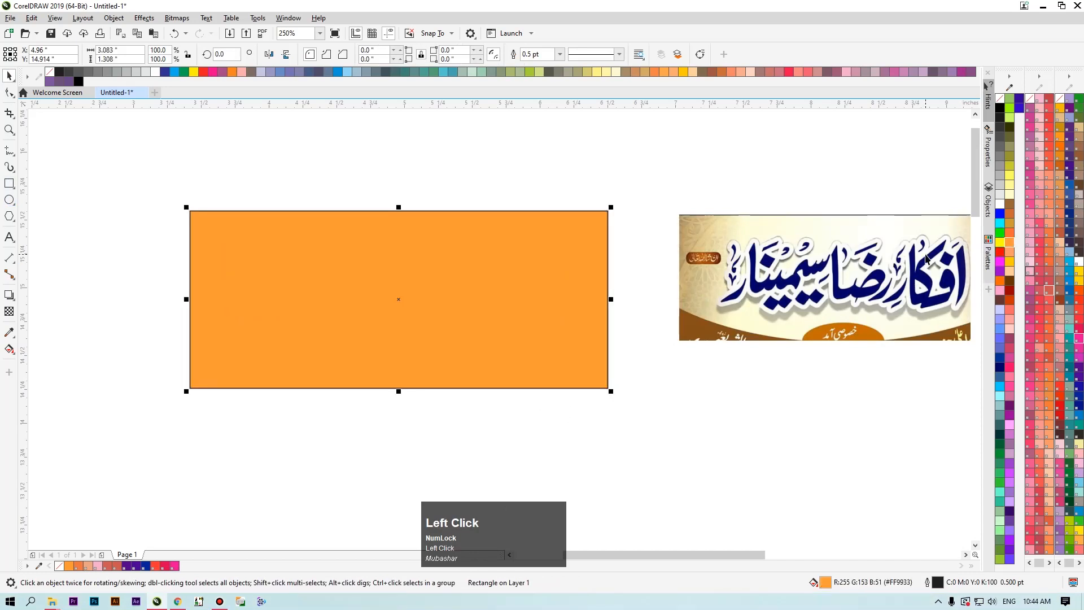
key("shift+Page_Down")
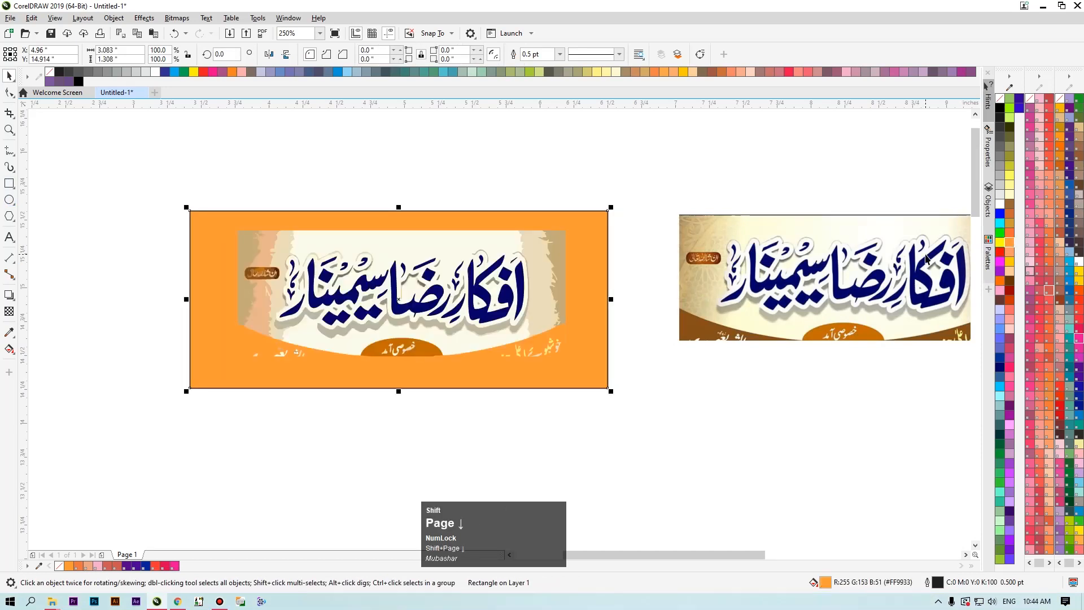
Lock the orange background rectangle and clear the selection.
right_click(200, 240)
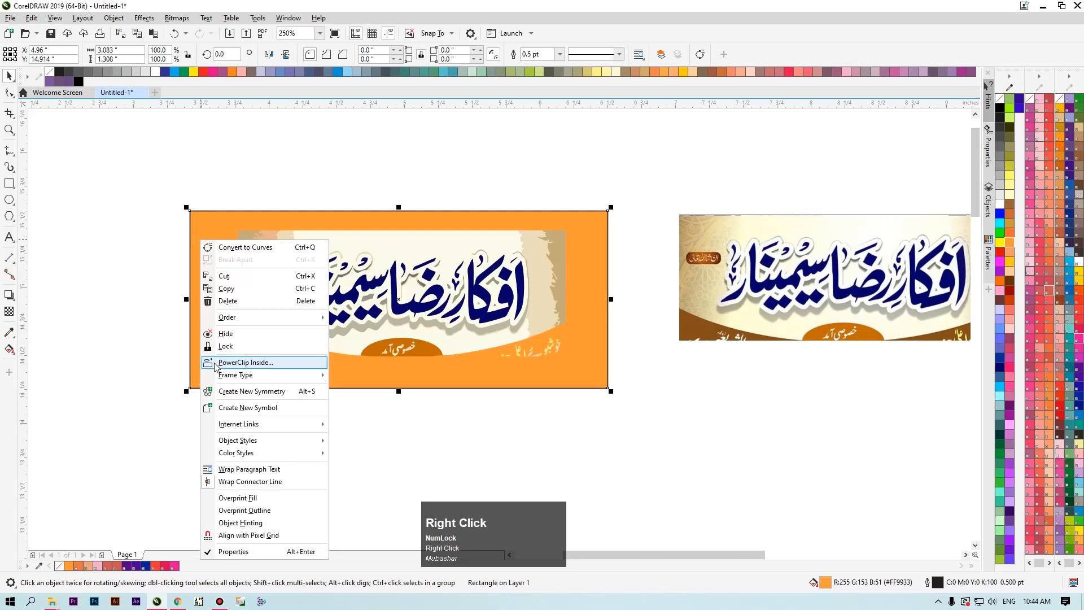
left_click(221, 346)
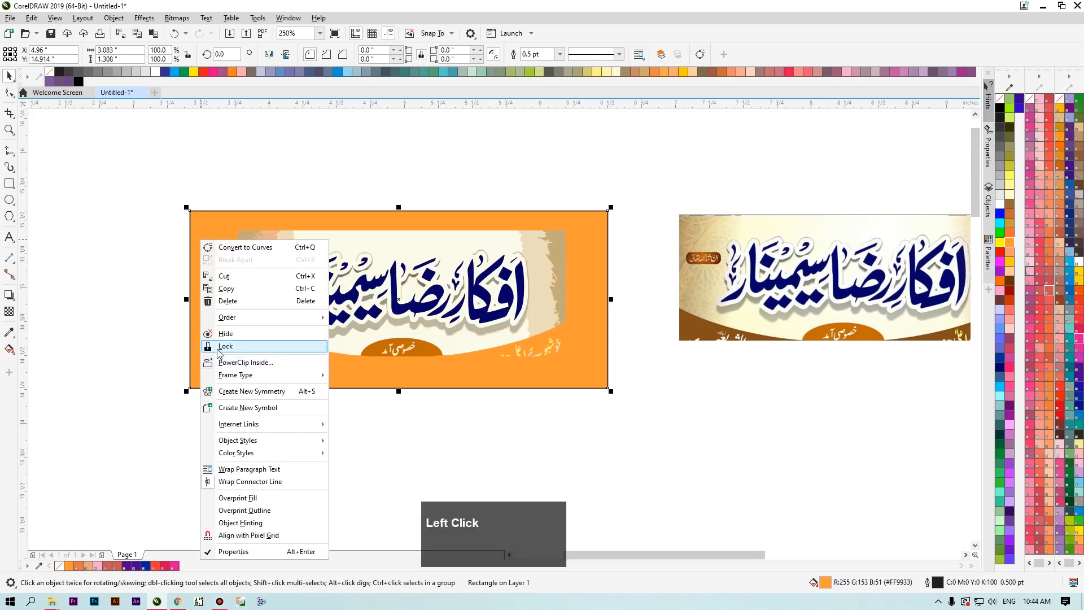
left_click(85, 220)
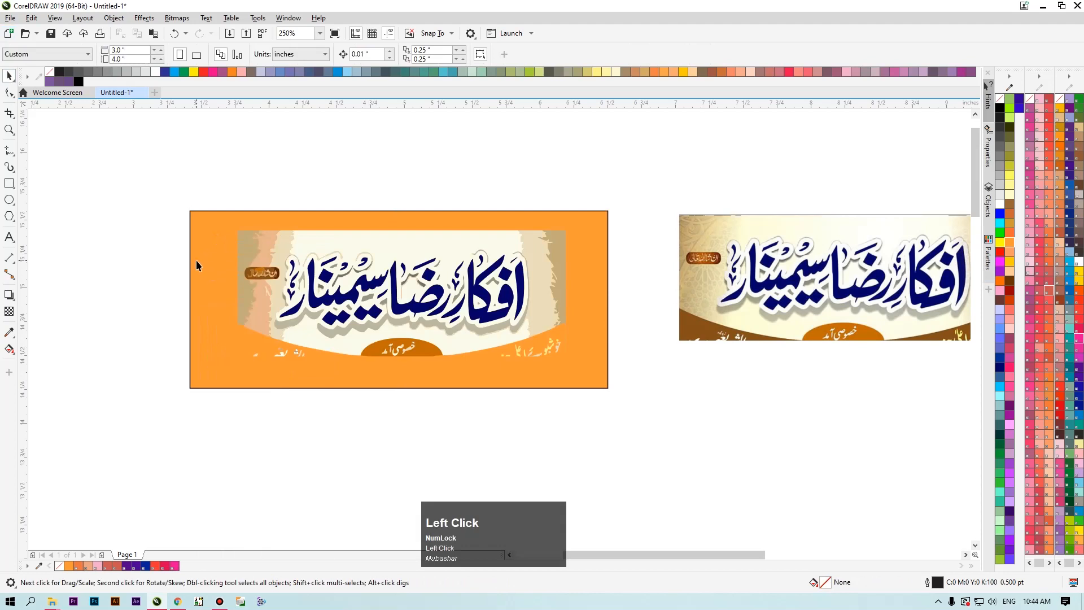
Unlock the orange background rectangle and delete it.
right_click(209, 265)
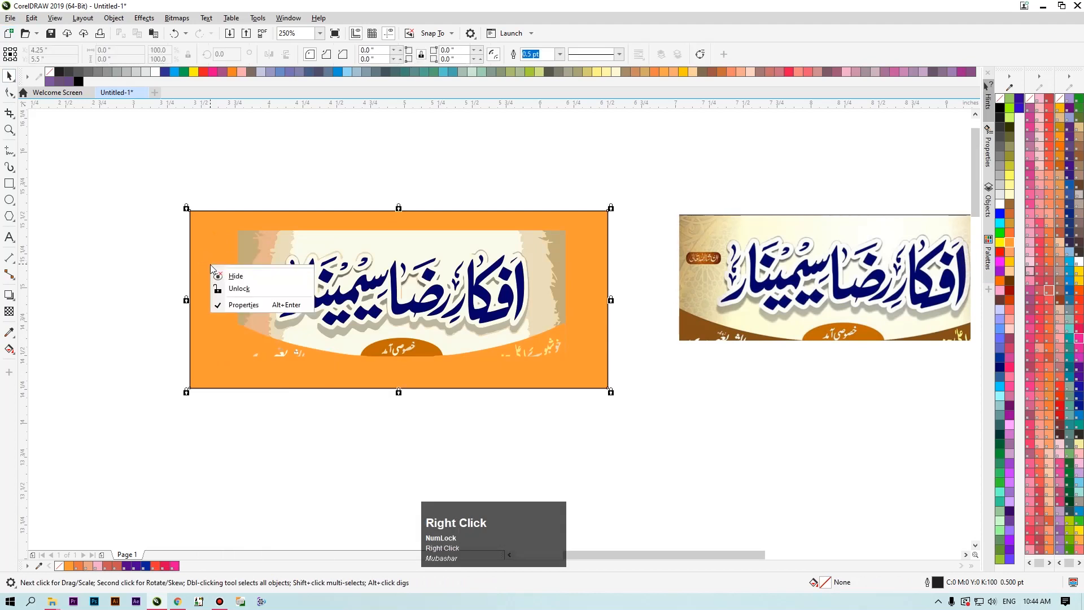
left_click(212, 301)
key("Delete")
Draw a rectangle about 3.0 × 1.41 in over the traced banner, fill it with TOYO 0066pc and send it to the back.
left_click(9, 183)
left_click_drag(180, 197, 588, 388)
left_click(1044, 277)
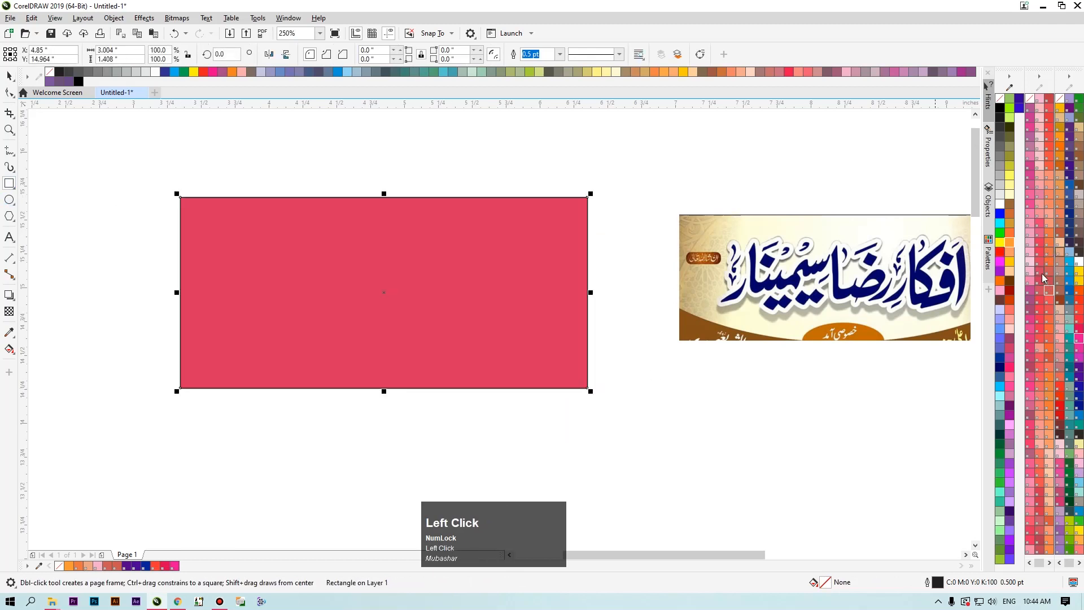
key("shift")
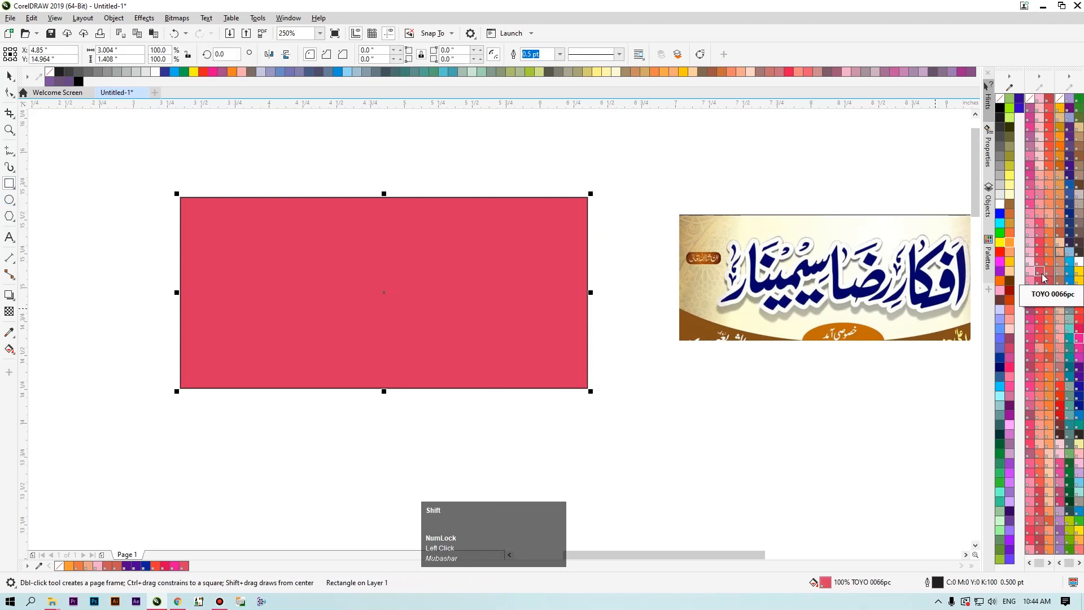
key("shift+Page_Down")
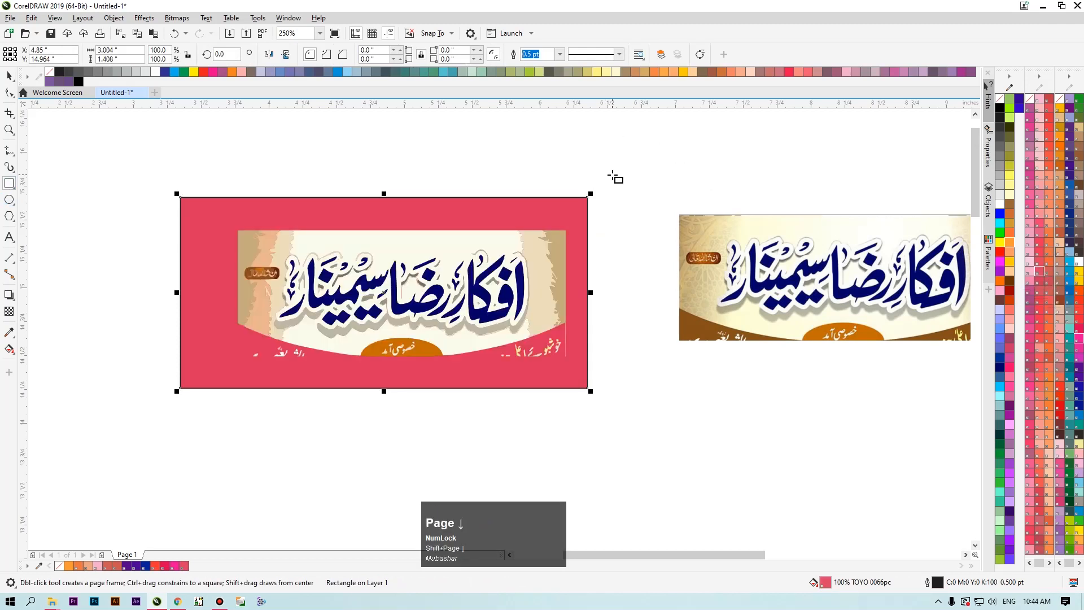
left_click(8, 75)
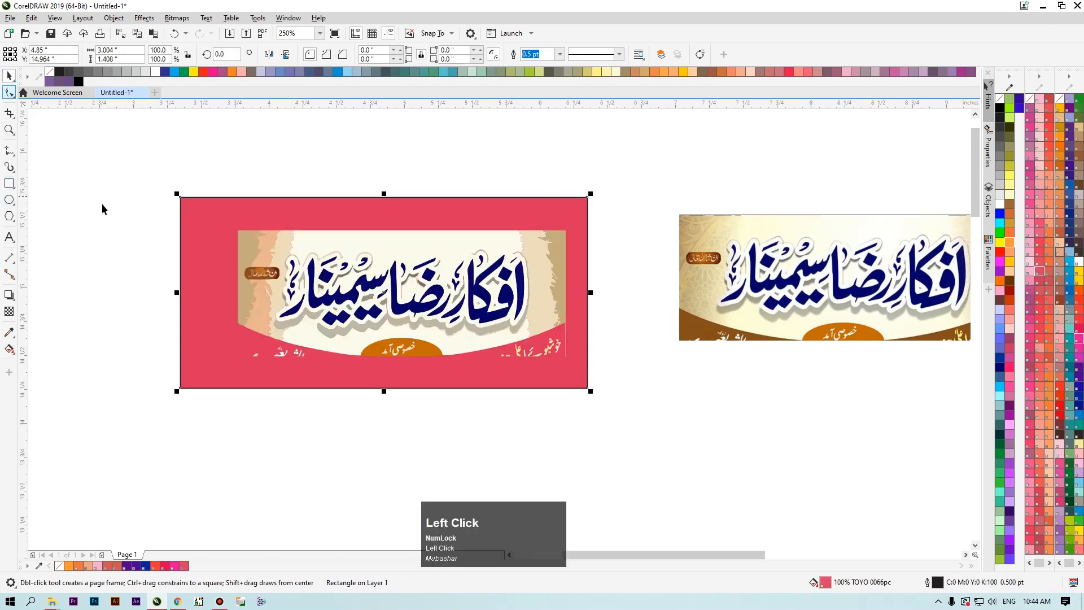
Shift the pinkish-red rectangle right so it surrounds the traced banner more evenly, and lock it in place.
scroll(463, 308, "down", 1)
scroll(463, 308, "up", 1)
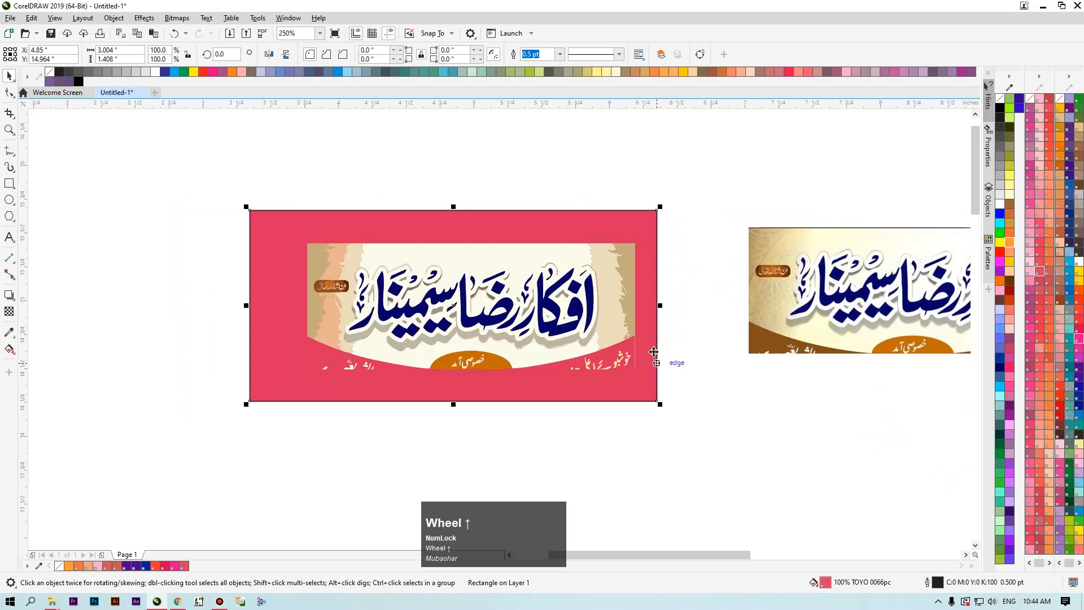
left_click_drag(587, 235, 628, 237)
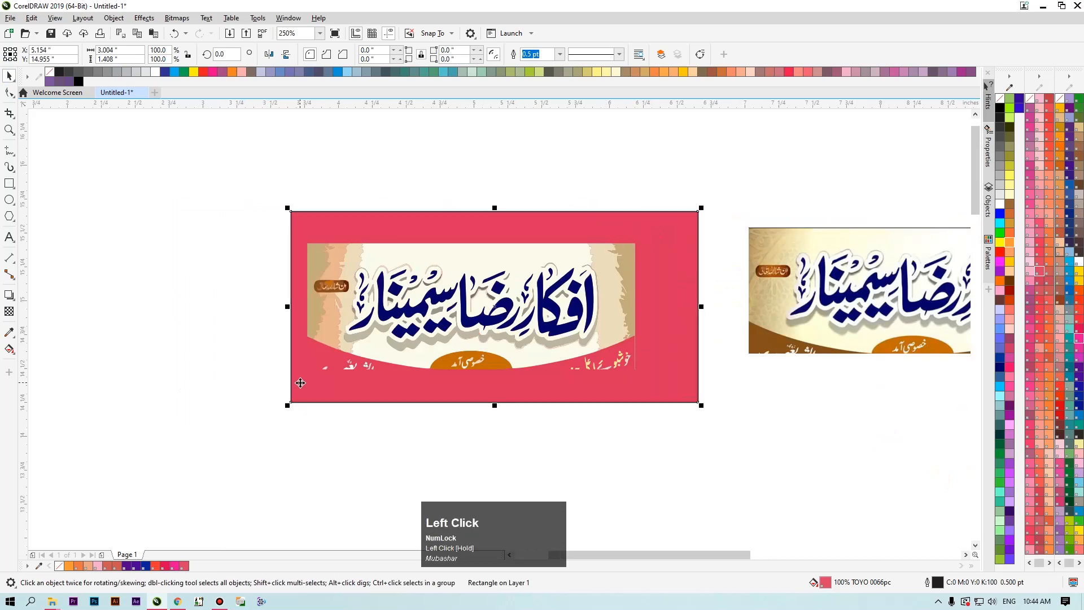
right_click(525, 232)
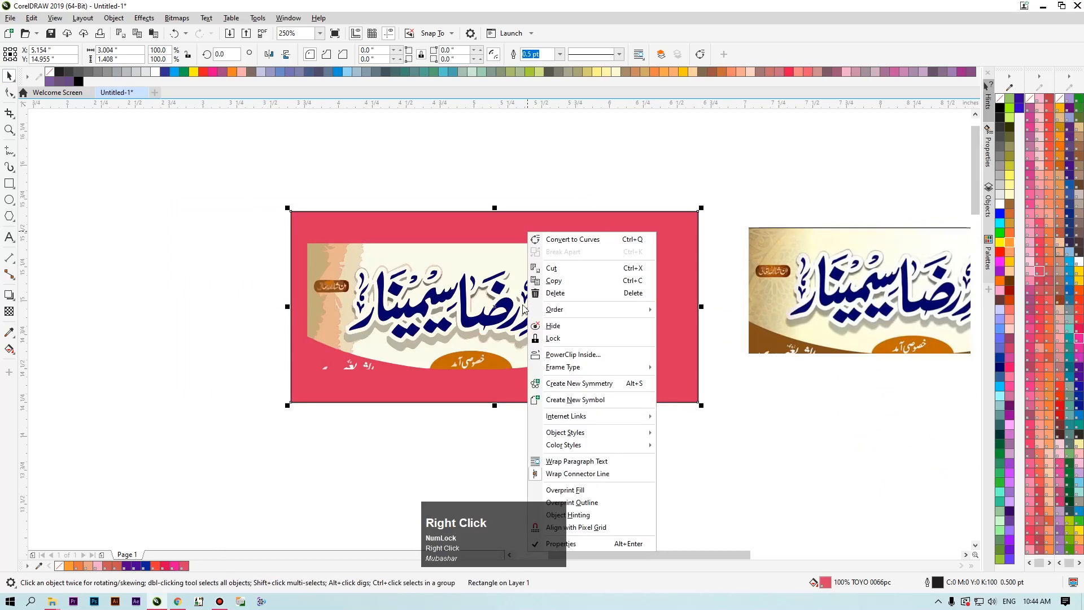
left_click(568, 337)
Compare the traced banner and the floral vector with their original bitmaps.
scroll(518, 309, "up", 2)
scroll(518, 309, "down", 2)
left_click(482, 302)
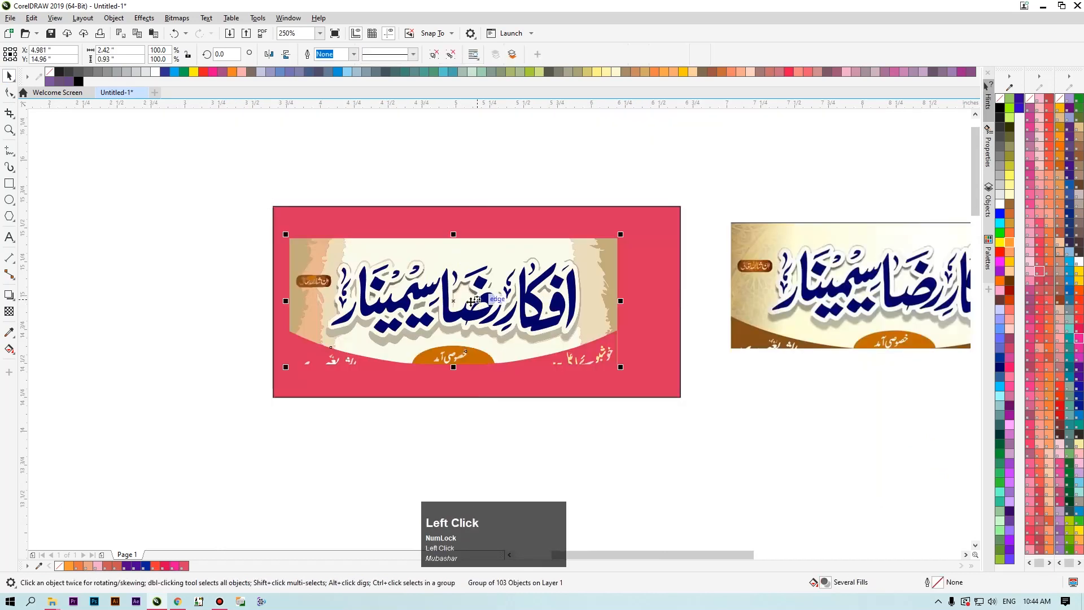
scroll(491, 299, "down", 2)
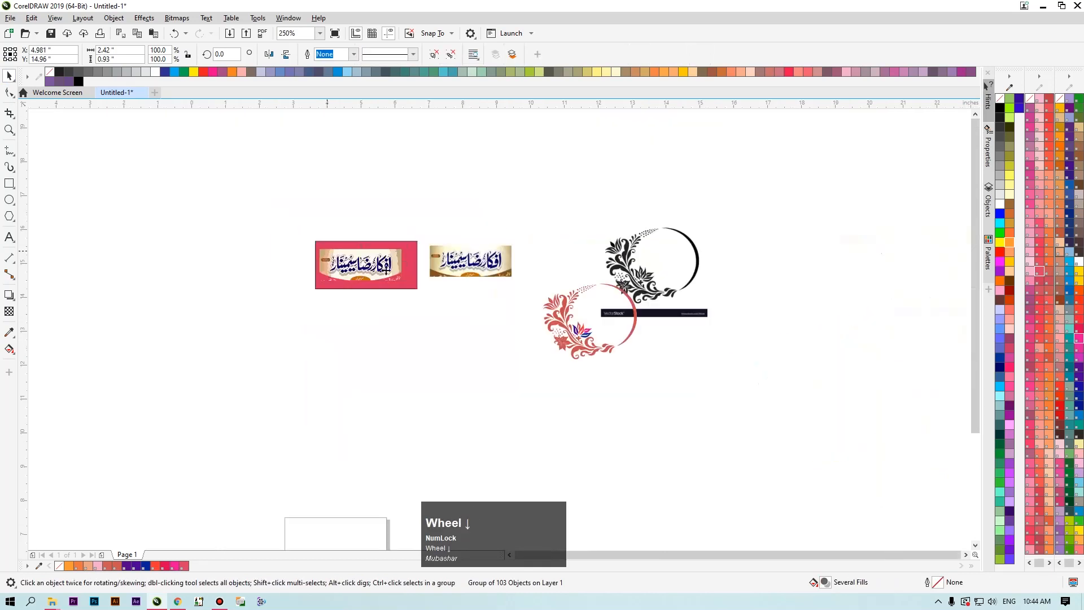
left_click(562, 312)
scroll(564, 316, "up", 2)
scroll(627, 306, "down", 1)
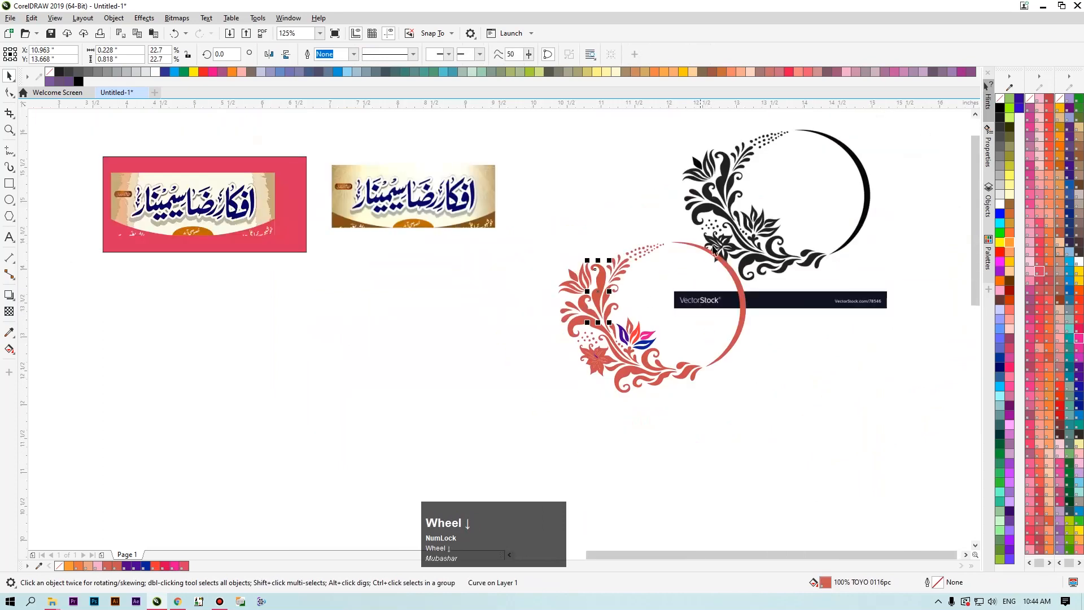
left_click(717, 203)
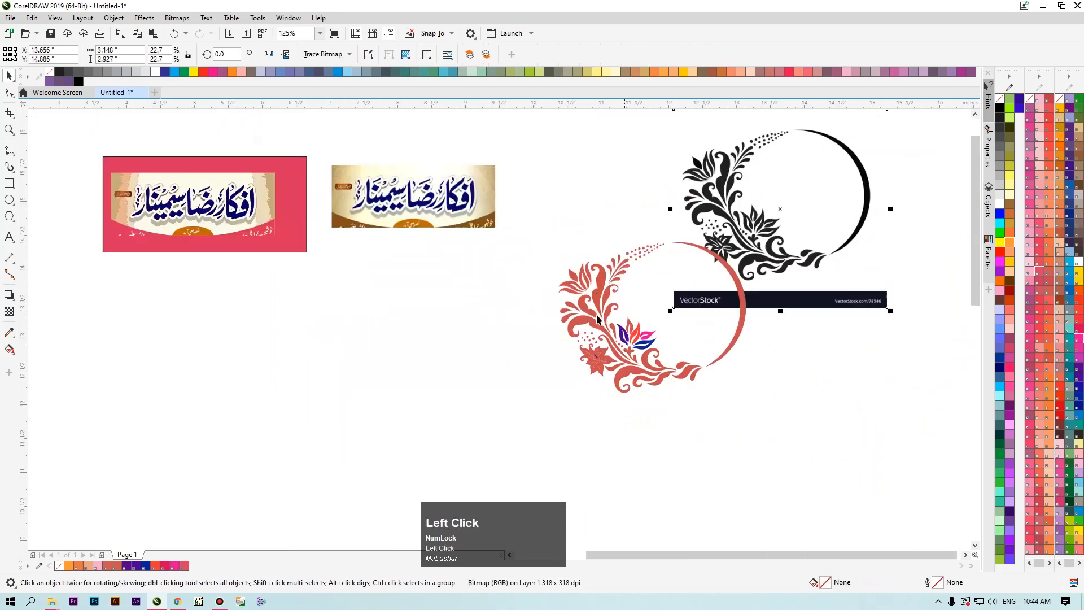
Ungroup the traced banner, pull the large cream background shape out of it and delete that shape.
scroll(394, 270, "down", 2)
scroll(324, 239, "up", 3)
left_click(395, 217)
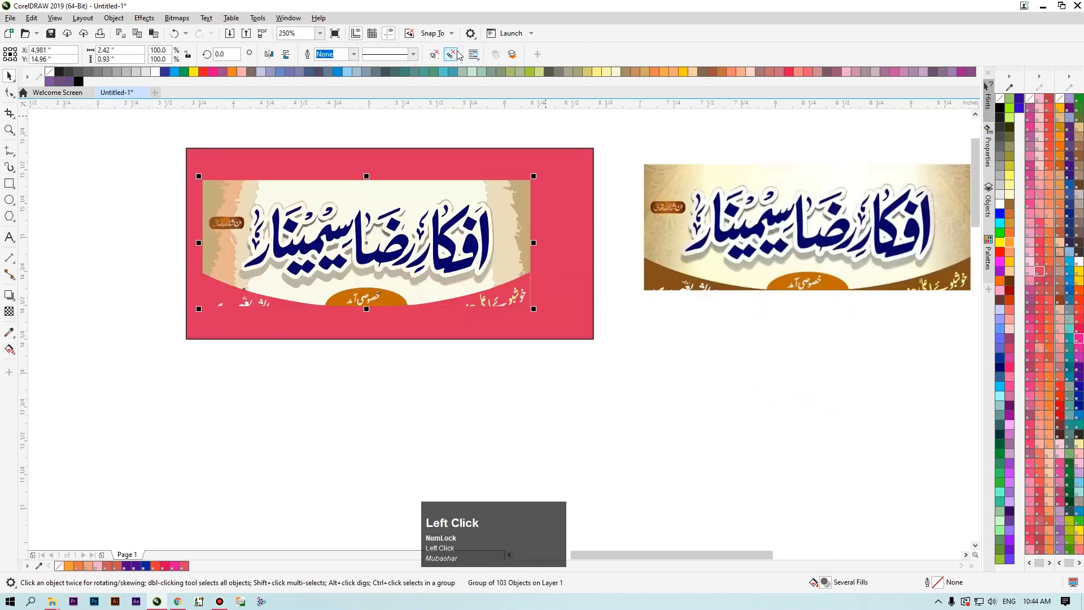
left_click(118, 201)
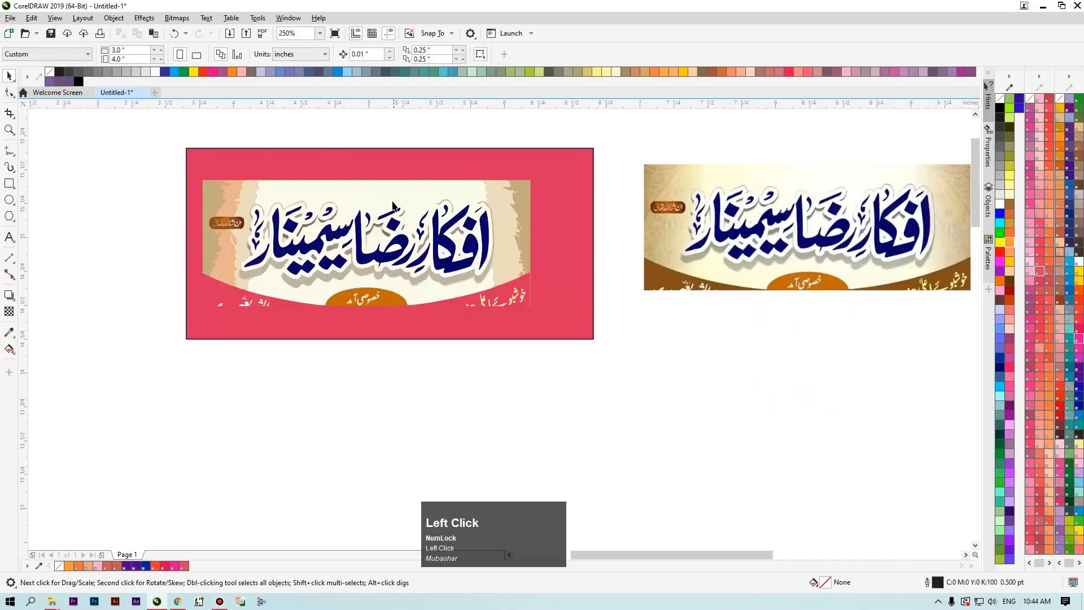
left_click_drag(373, 199, 469, 442)
left_click(1079, 292)
key("Delete")
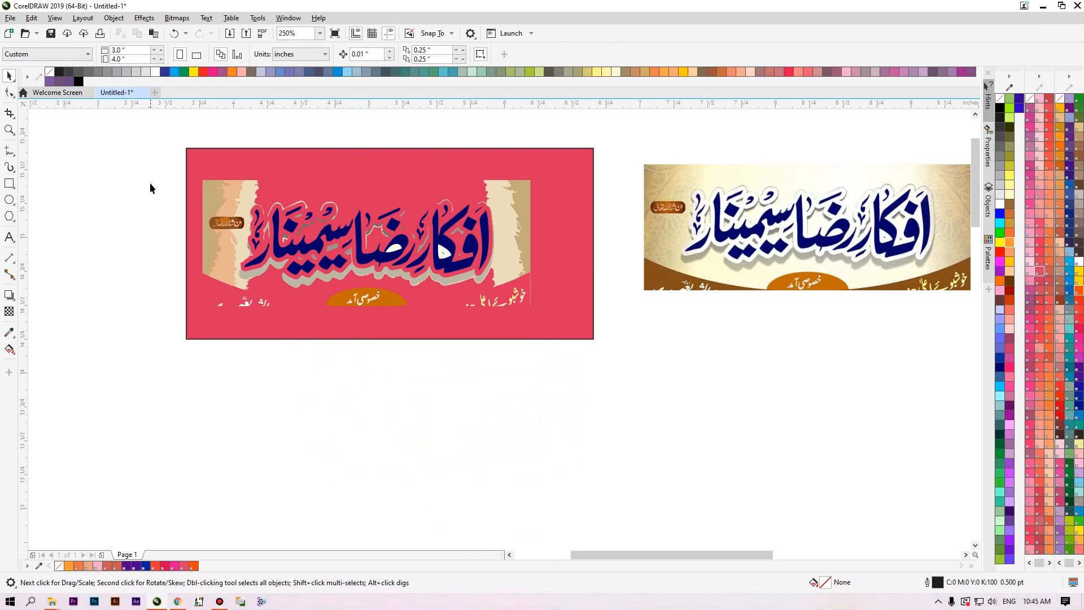
Delete the tan, peach and cream background pieces and the small brown label at the left end of the calligraphy.
left_click_drag(141, 163, 393, 305)
scroll(176, 207, "up", 2)
left_click(276, 215)
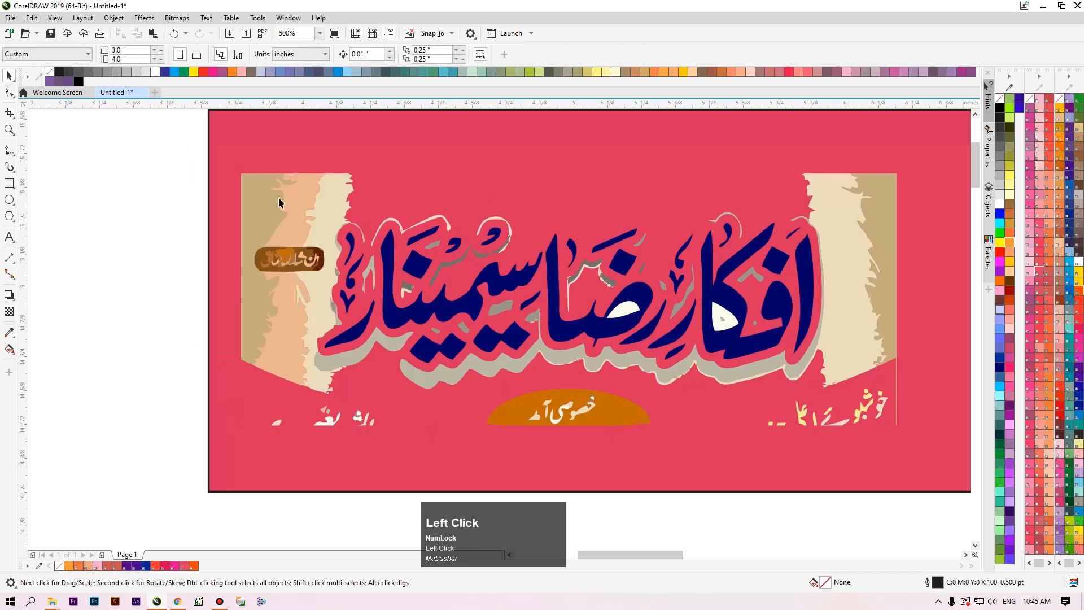
left_click_drag(275, 197, 253, 218)
key("Delete")
left_click(294, 211)
key("Delete")
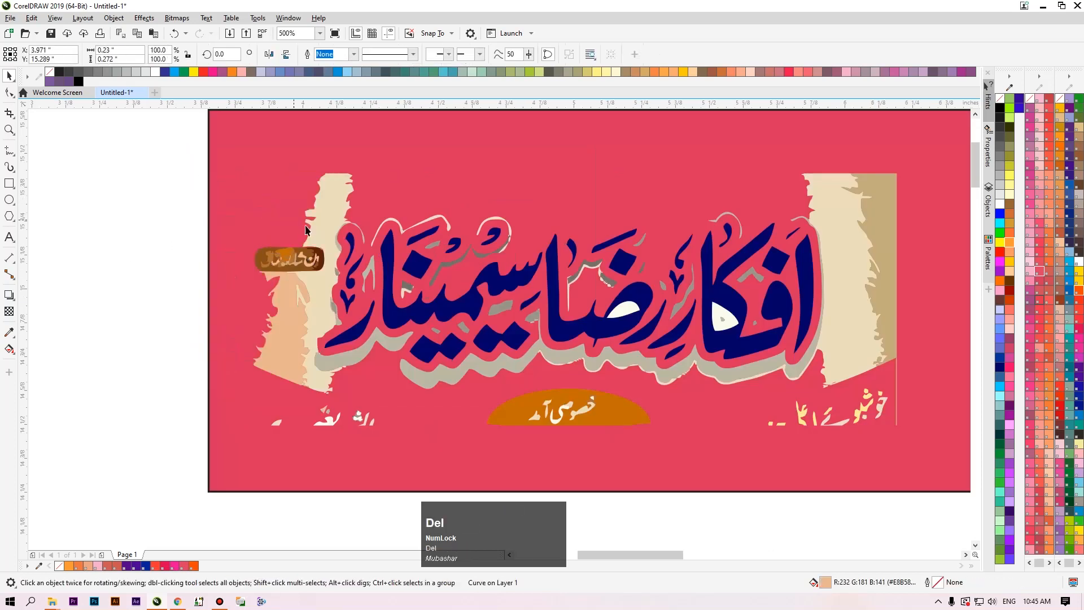
left_click(331, 238)
key("Delete")
left_click(288, 316)
key("Delete")
left_click_drag(225, 232, 350, 280)
key("Delete")
Delete the cream outline fragments and gray shadow scraps around the leftmost word of the calligraphy.
scroll(361, 285, "up", 2)
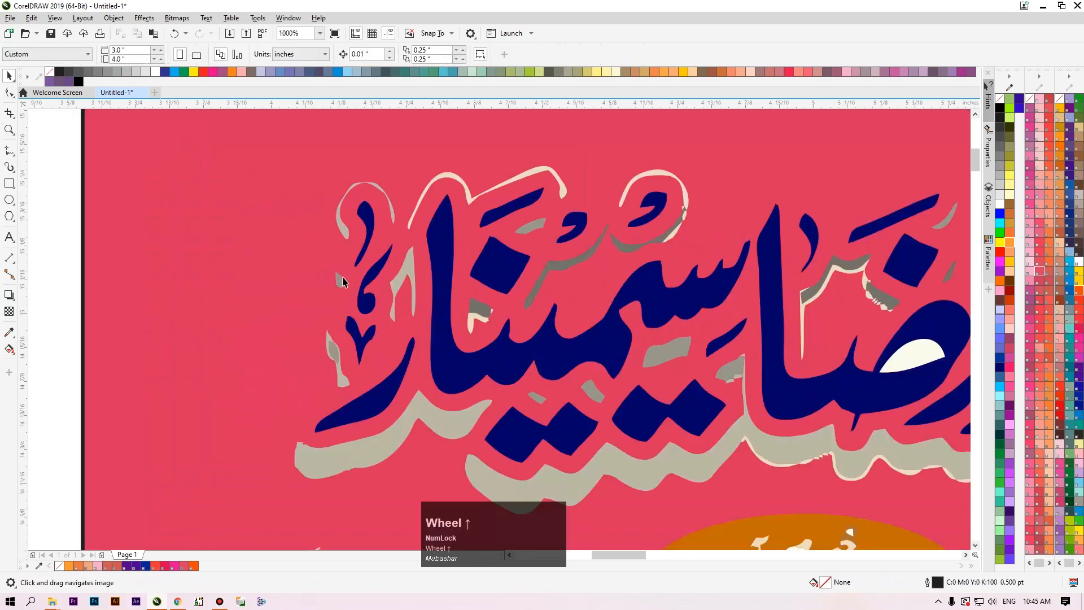
left_click(342, 281)
key("Delete")
left_click(406, 273)
key("Delete")
left_click(391, 212)
key("Delete")
left_click(333, 363)
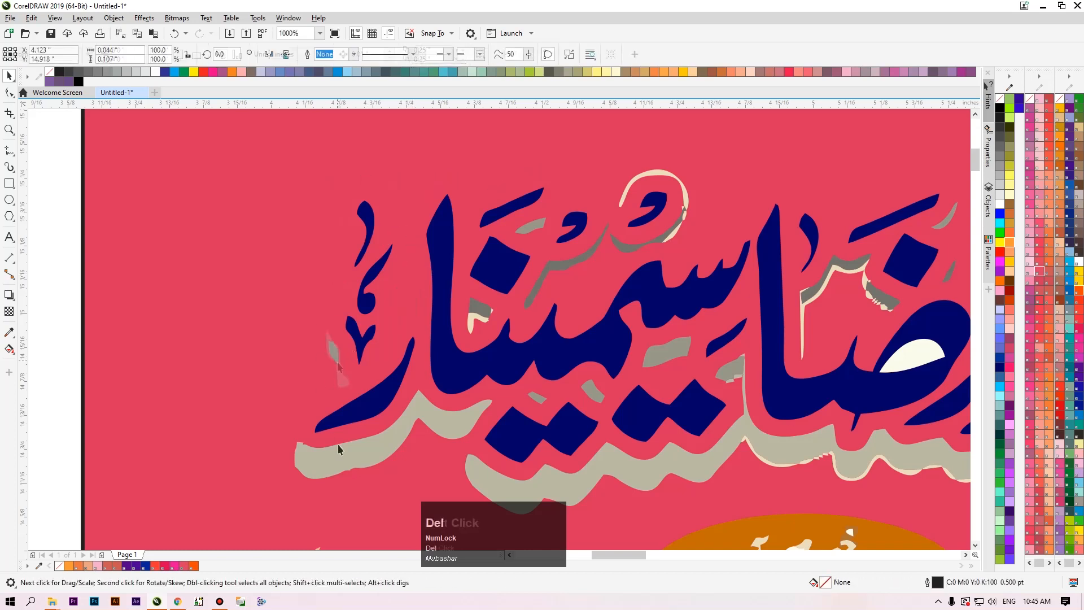
key("Delete")
left_click(480, 311)
key("Delete")
left_click(683, 237)
key("Delete")
left_click(684, 207)
key("Delete")
Delete the leftover shadow and outline scraps between the letters in the middle of the calligraphy.
scroll(655, 257, "down", 2)
scroll(680, 280, "up", 2)
left_click(666, 231)
key("Delete")
left_click(731, 240)
key("Delete")
left_click(757, 302)
key("Delete")
left_click(674, 400)
key("Delete")
left_click(666, 389)
key("Delete")
left_click(575, 314)
key("Delete")
left_click(496, 290)
key("Delete")
left_click(387, 346)
Delete the orange dome and text fragments below the calligraphy, along with the leftover background on its right side.
scroll(387, 346, "down", 2)
left_click_drag(124, 413, 887, 491)
key("Delete")
left_click(791, 339)
key("Delete")
Delete the remaining gray scraps, the thin arc and the cream letter filling around the rightmost word, leaving only the navy lettering.
scroll(678, 295, "up", 2)
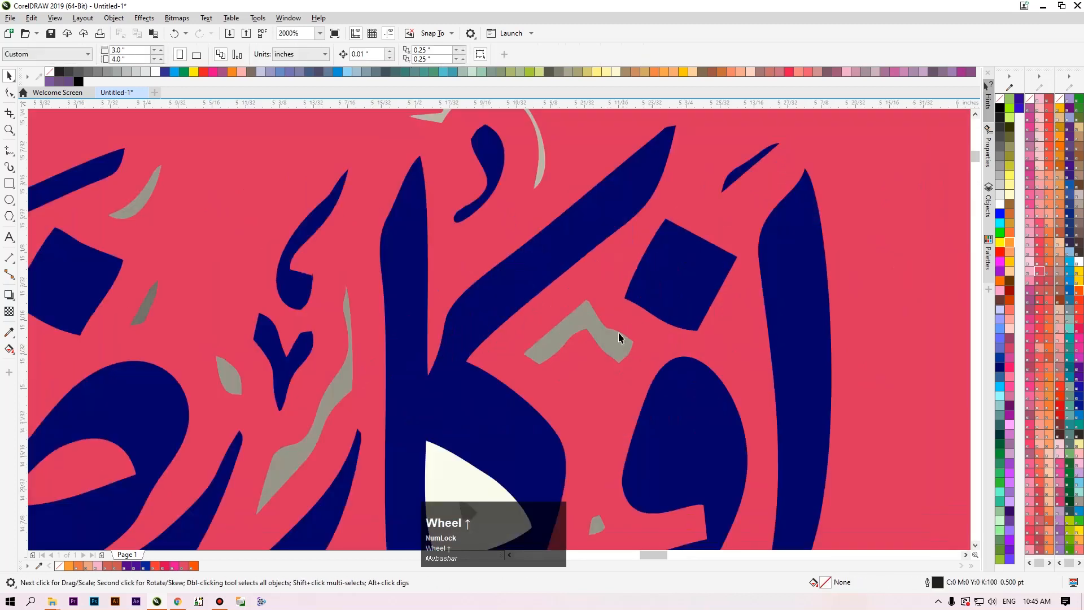
left_click(618, 332)
key("Delete")
scroll(612, 331, "down", 2)
scroll(596, 364, "up", 2)
left_click(508, 418)
key("Delete")
scroll(509, 418, "down", 1)
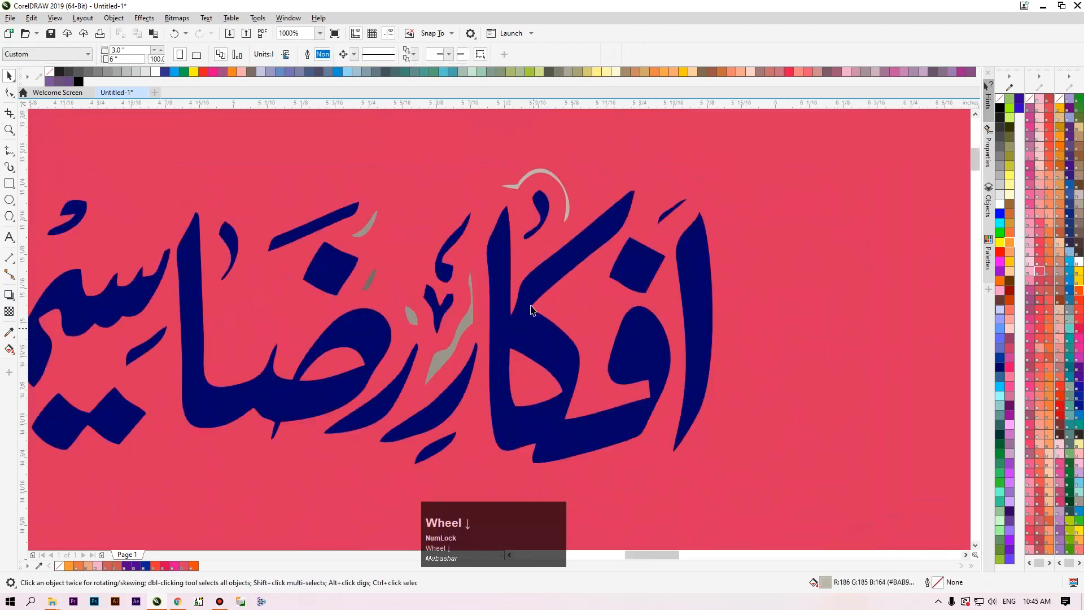
left_click(621, 196)
key("Delete")
scroll(474, 315, "up", 1)
left_click(540, 341)
key("Delete")
scroll(455, 305, "down", 2)
scroll(497, 384, "up", 1)
key("Delete")
scroll(488, 346, "down", 1)
scroll(488, 346, "down", 1)
Select all the calligraphy letters and fill them with coral R:255 G:102 B:102.
key("z")
left_click_drag(363, 286, 591, 417)
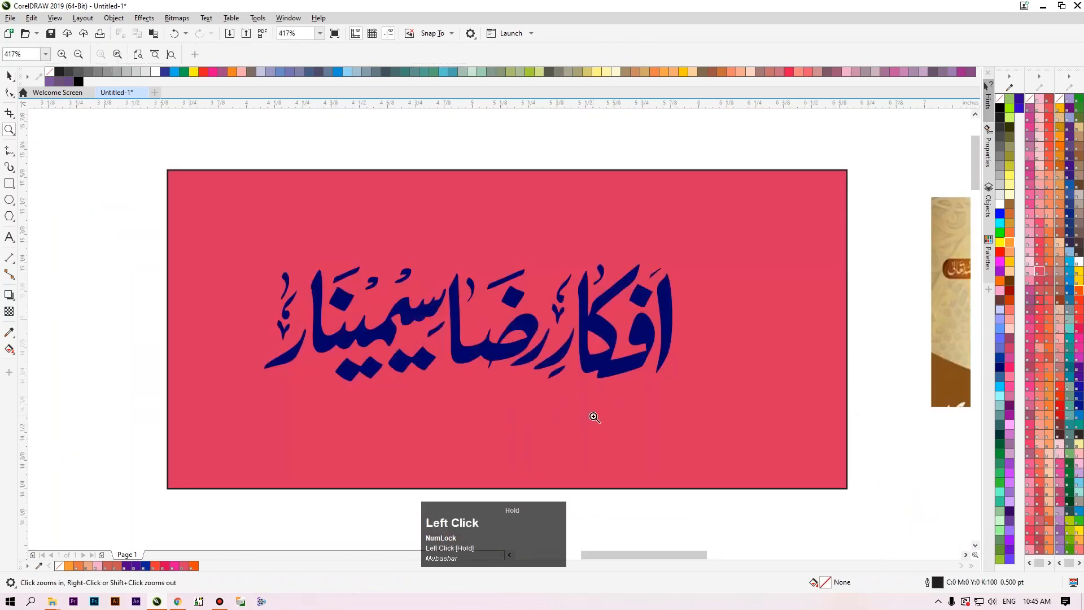
left_click(9, 75)
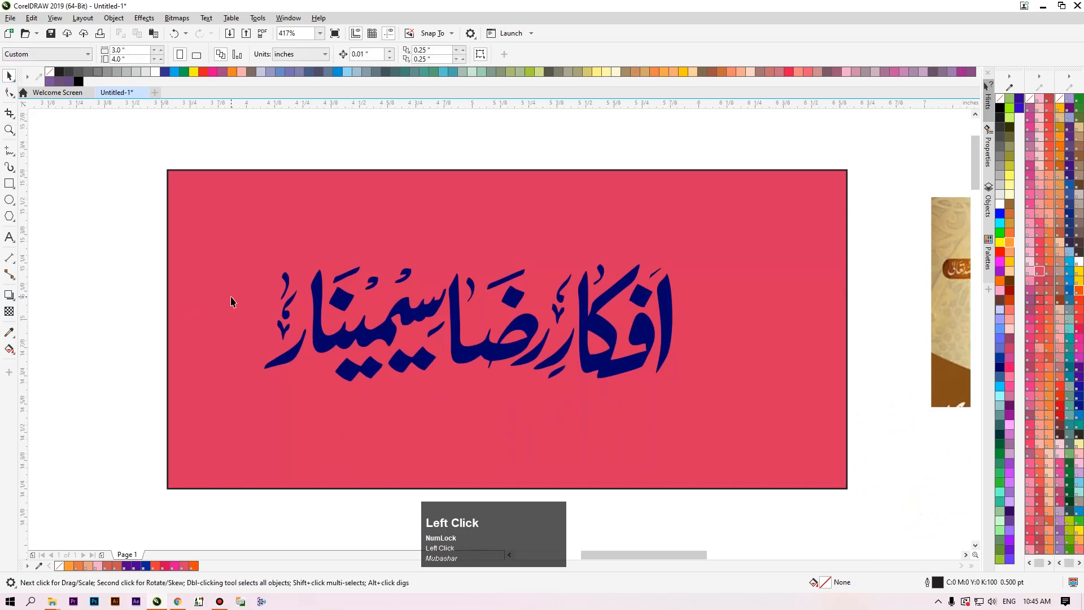
left_click_drag(230, 257, 757, 416)
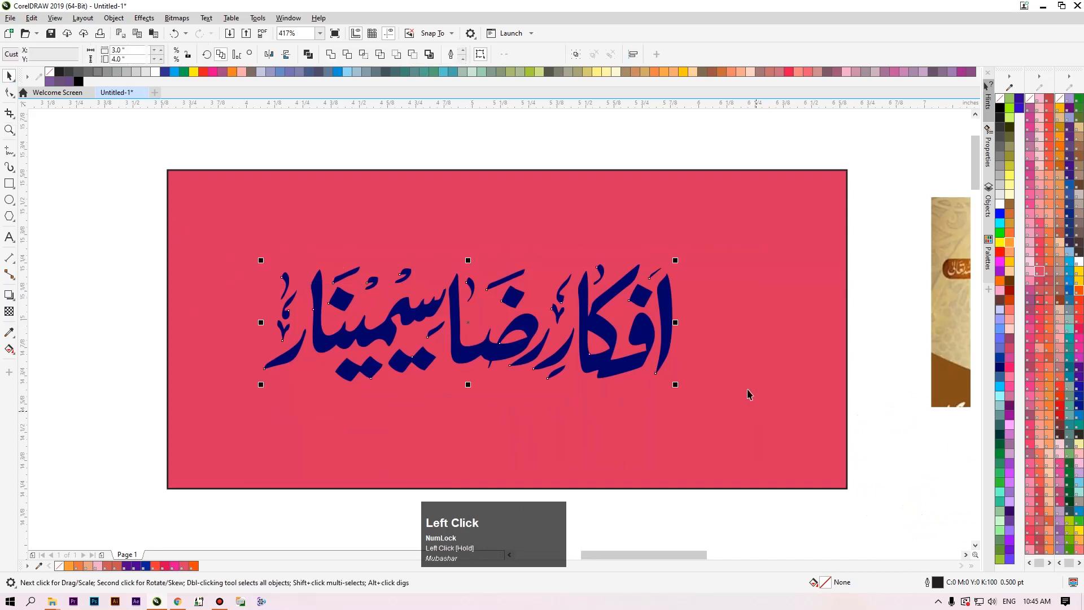
left_click(1010, 315)
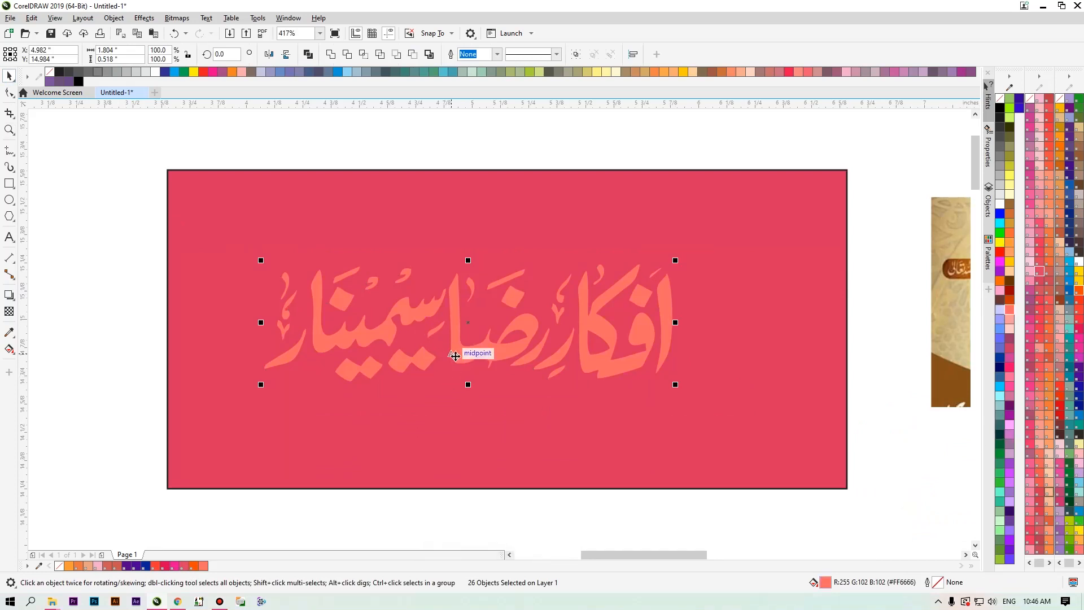
Try moving the rightmost vertical letter and the letter shape beside it away from the calligraphy, and undo both moves.
left_click(641, 390)
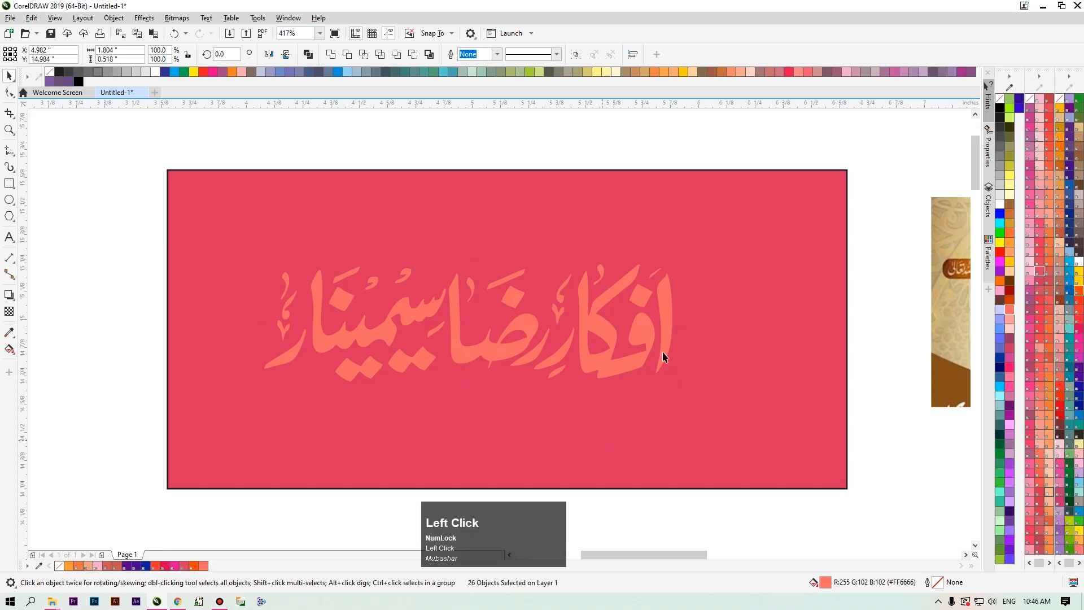
left_click_drag(704, 309, 737, 312)
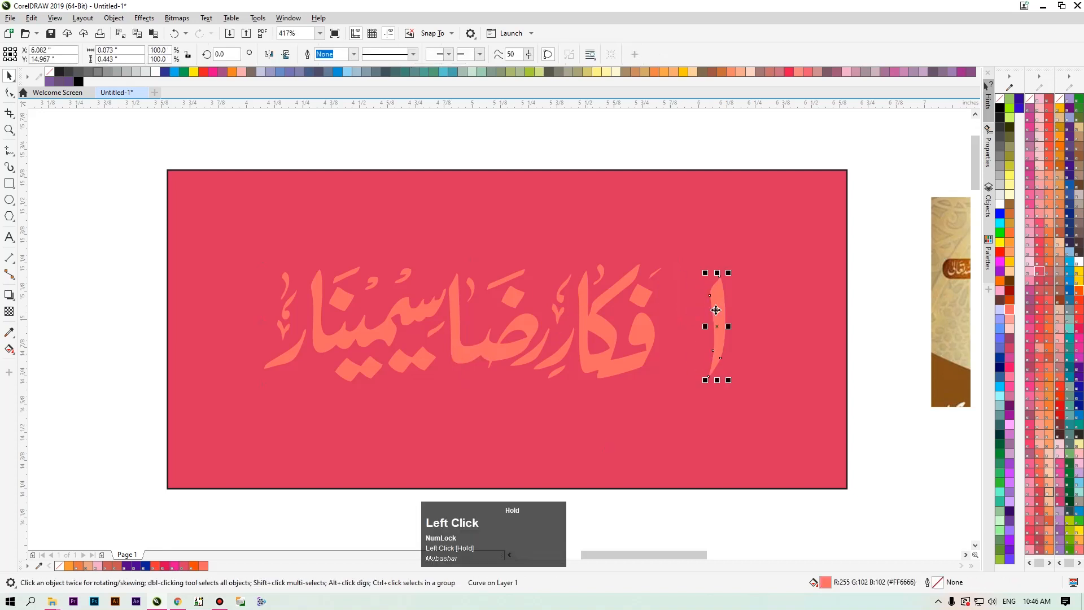
left_click(603, 363)
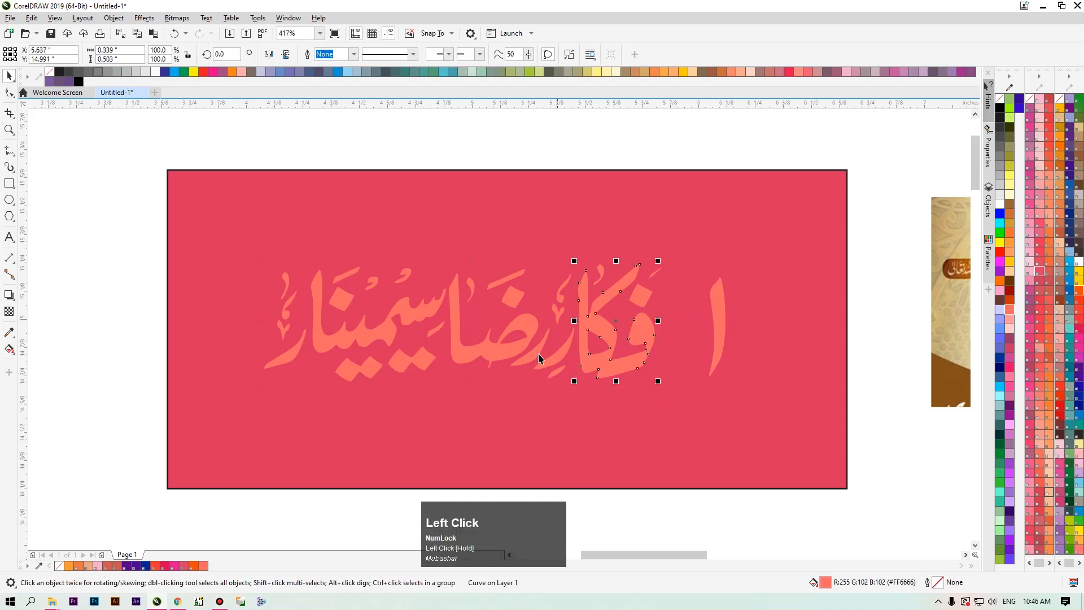
left_click_drag(594, 360, 609, 417)
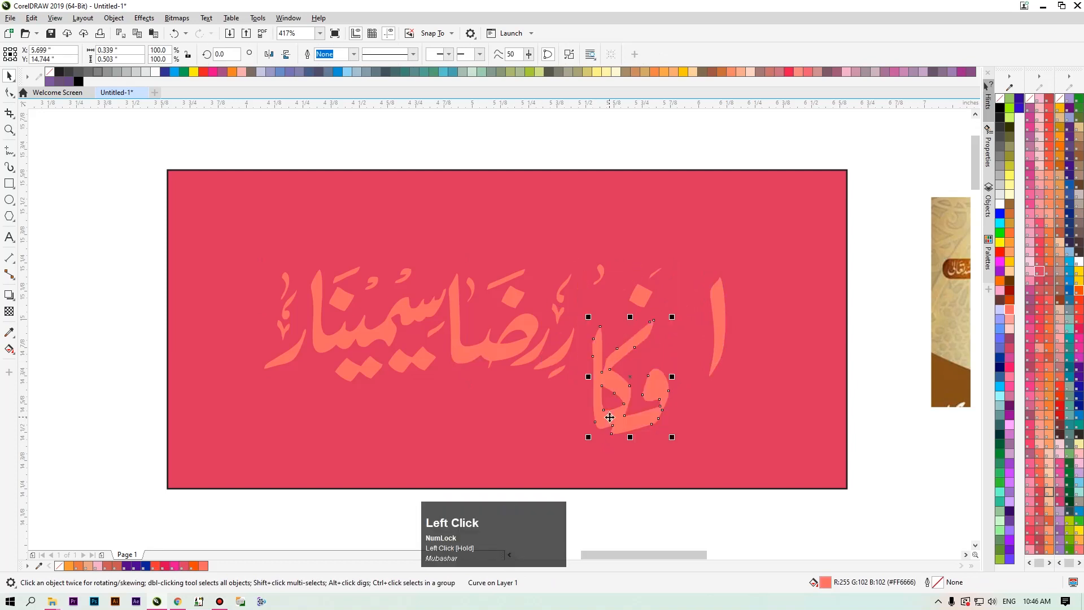
key("ctrl+z")
key("ctrl+z")
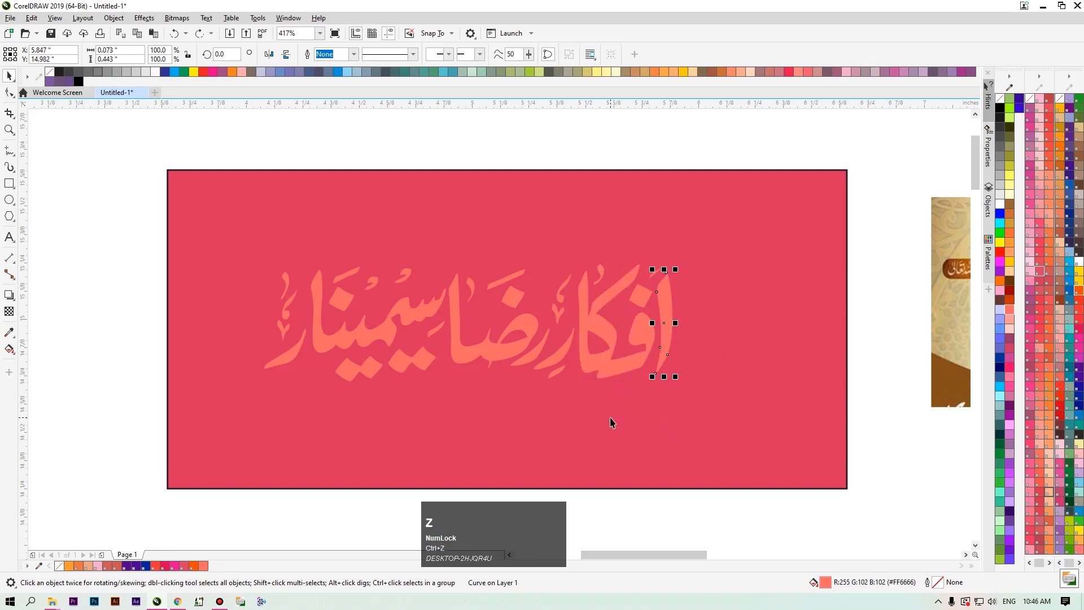
Weld all the calligraphy letters into one curve and fill it with pink R:255 G:102 B:153.
left_click(638, 415)
left_click_drag(723, 395, 206, 212)
left_click(332, 56)
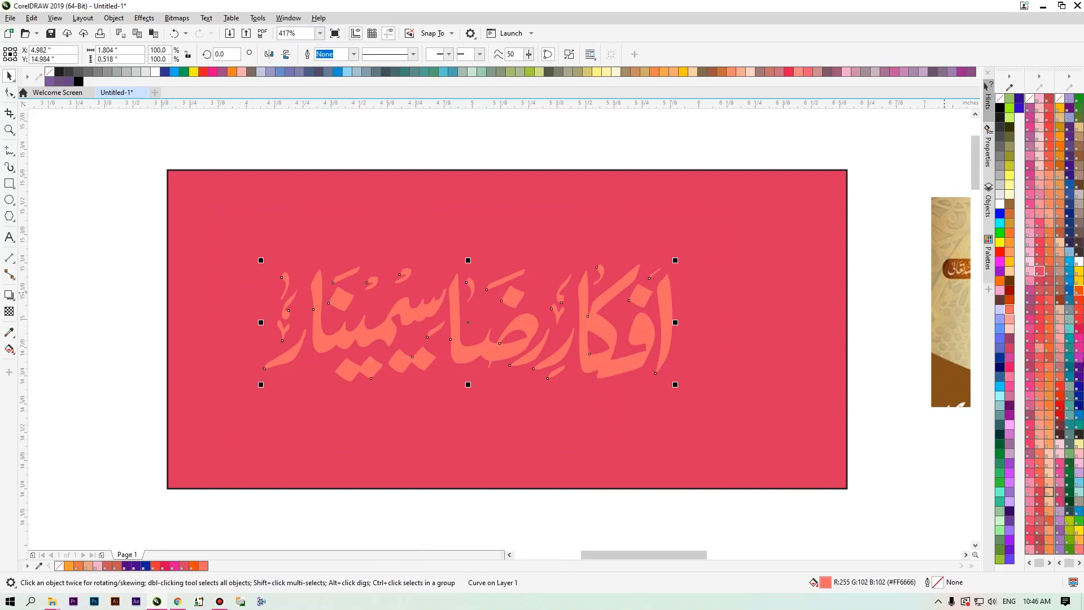
left_click(1009, 377)
Give the calligraphy a 2.0 pt outline with round corners and caps, placed behind the fill, scaling with the object and overprinting.
key("F12")
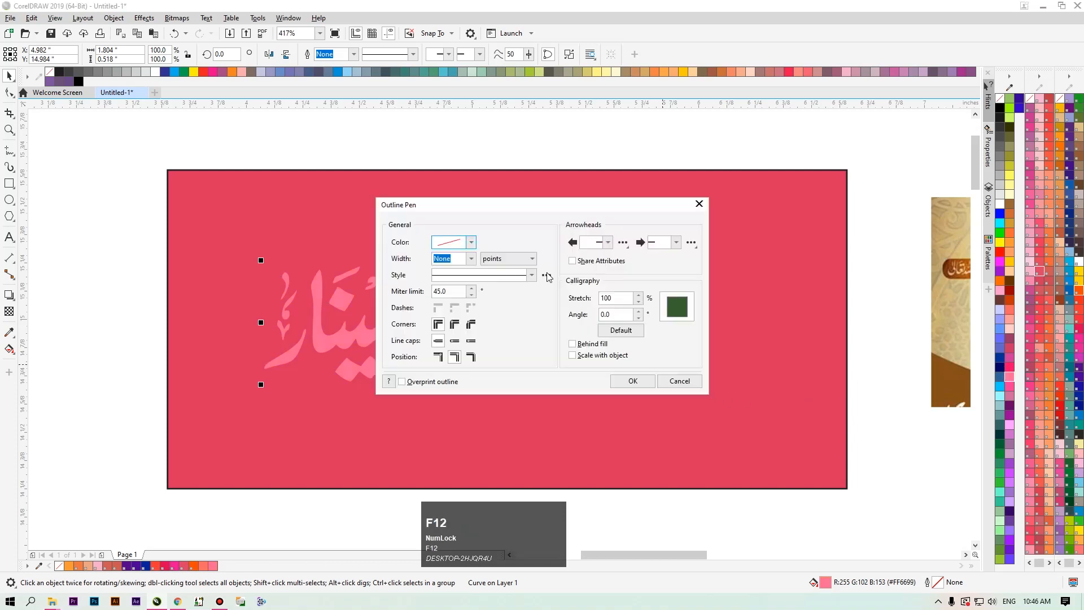
left_click(471, 259)
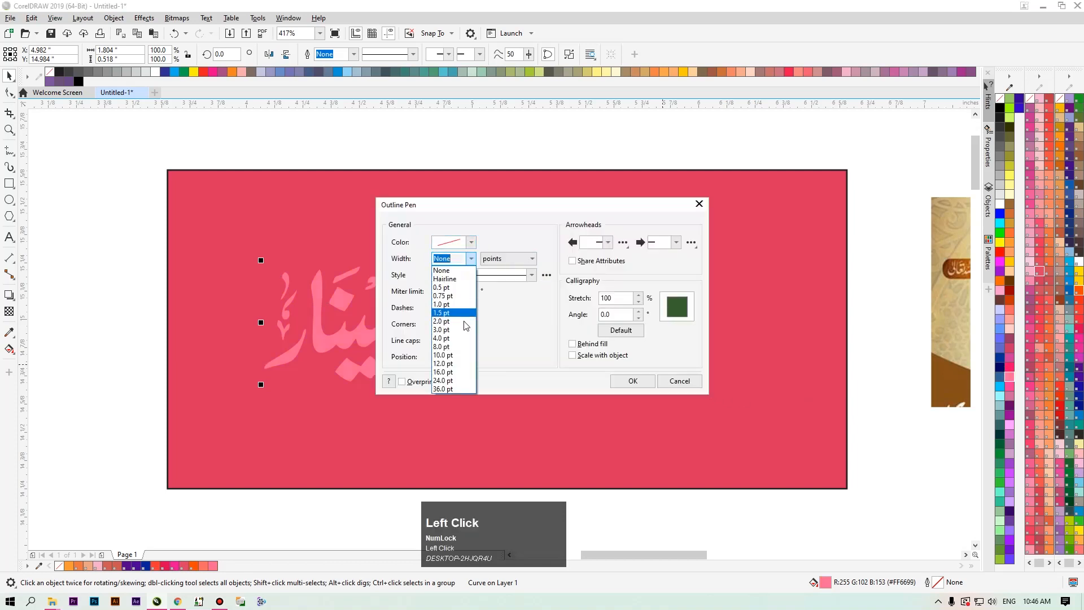
left_click(464, 322)
left_click(590, 345)
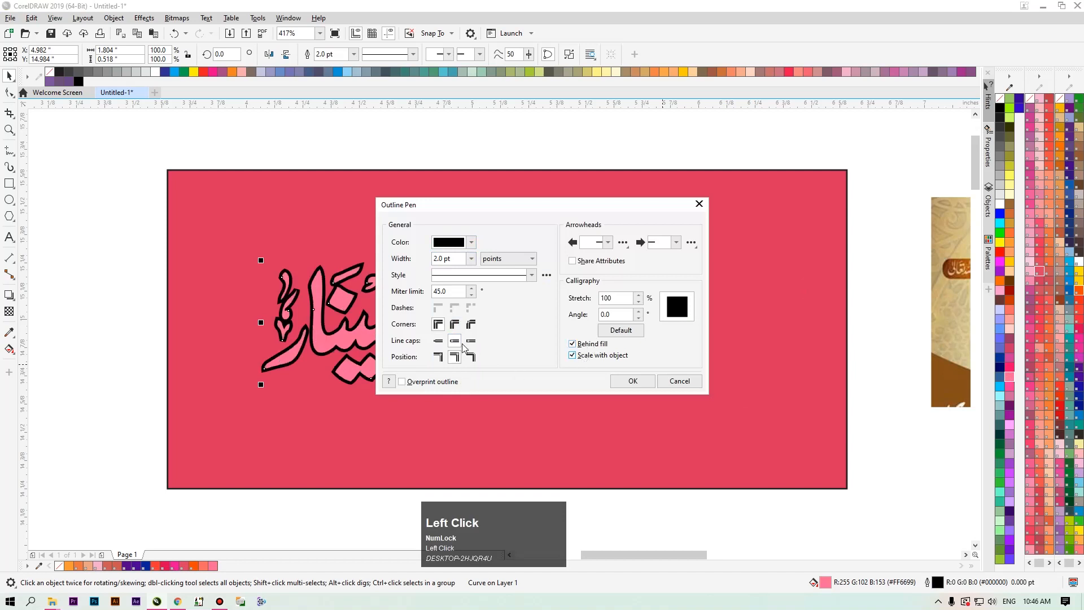
left_click(454, 324)
left_click(432, 382)
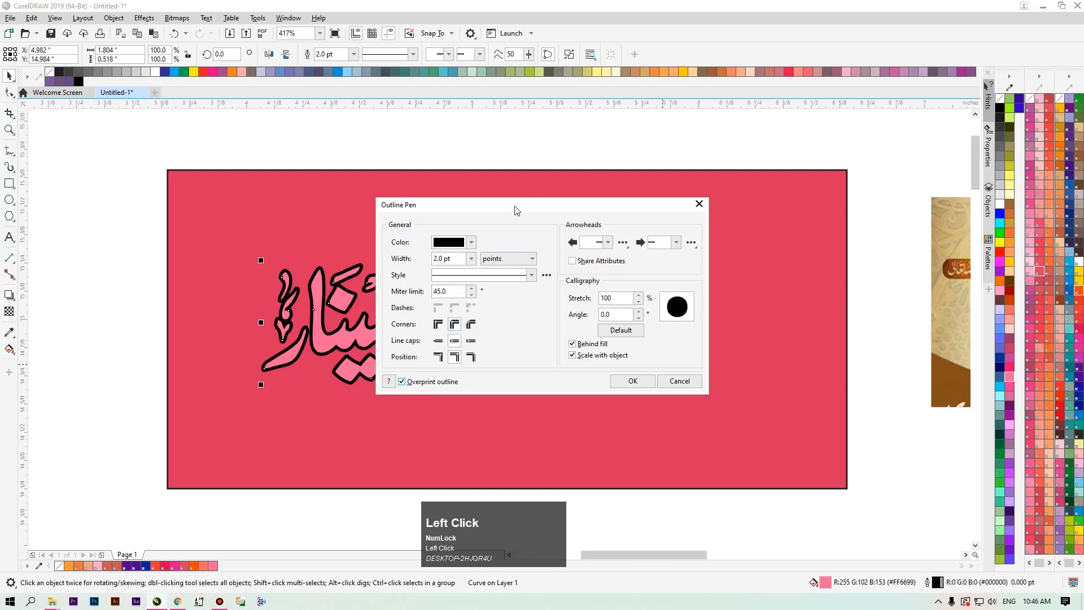
Set the calligraphy's outline width to 4.0 pt and its color to white, and apply the outline settings.
left_click(458, 259)
left_click_drag(489, 210, 629, 234)
left_click(611, 283)
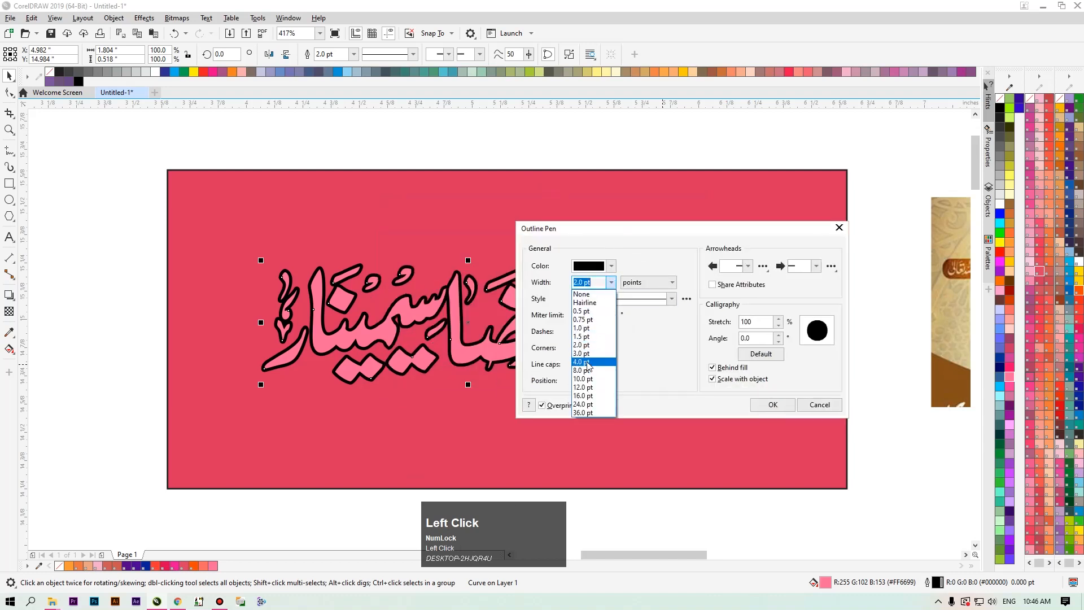
left_click(588, 363)
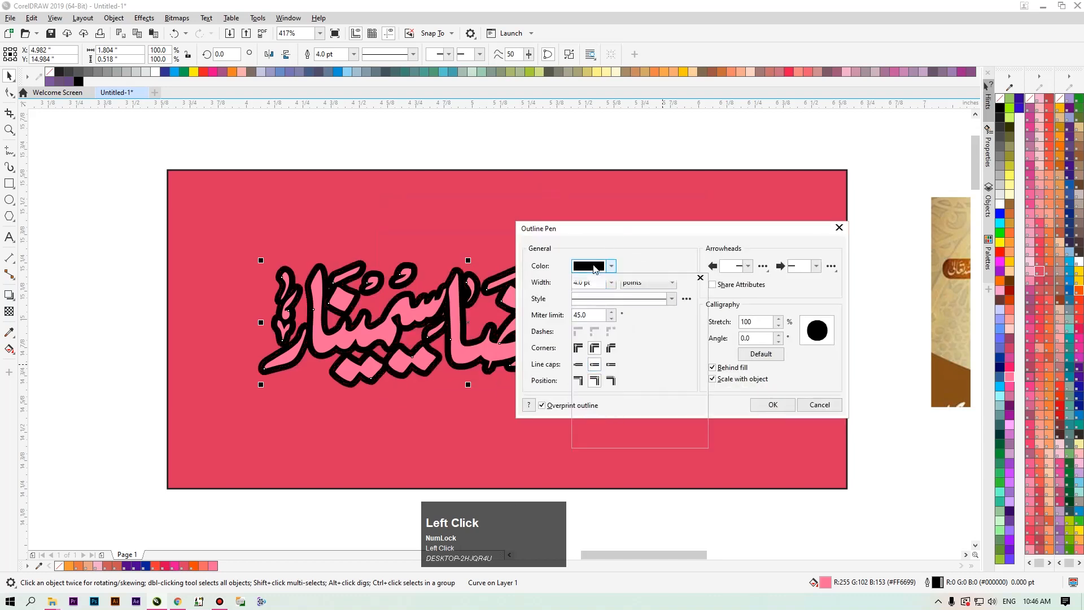
left_click(611, 265)
left_click(582, 320)
left_click(607, 306)
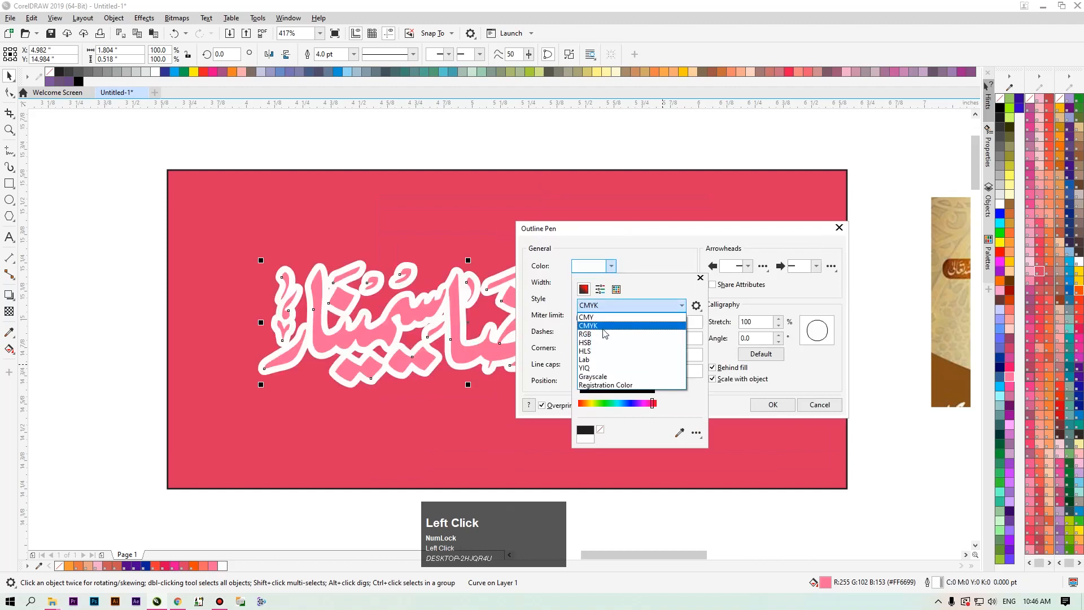
left_click(605, 339)
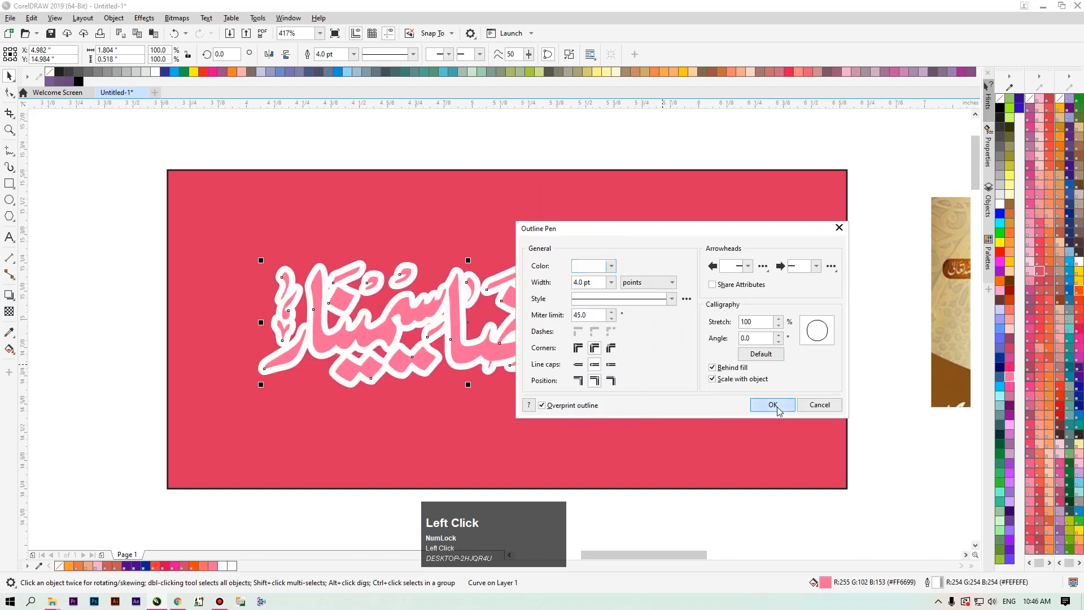
left_click(772, 405)
Move the calligraphy closer to the rectangle's center and give it a vertical linear fountain fill from pink to white.
left_click_drag(463, 331, 501, 338)
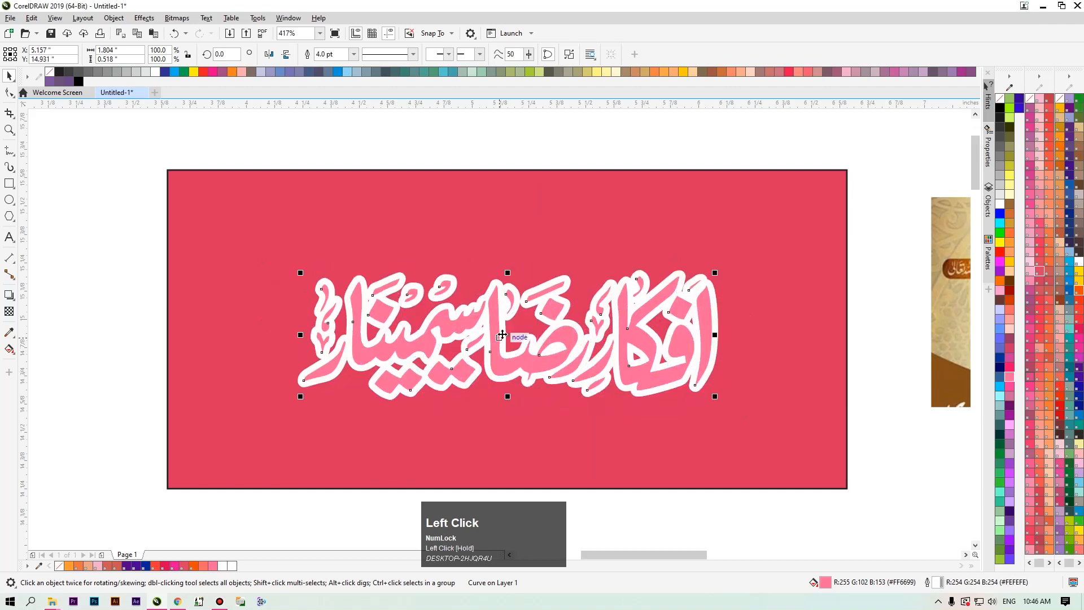
key("g")
left_click_drag(512, 284, 516, 377)
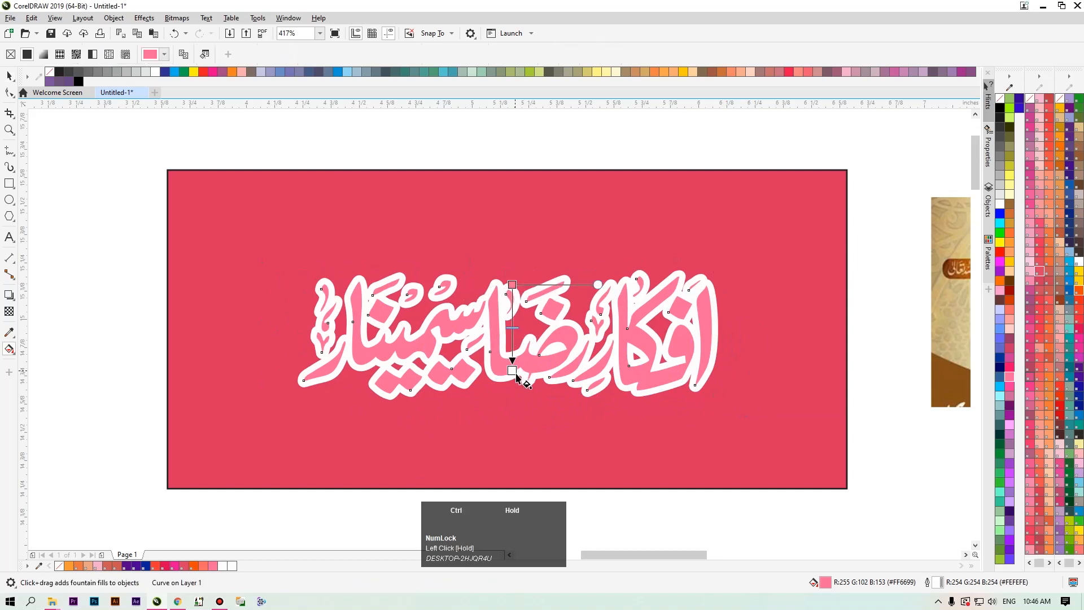
left_click(202, 53)
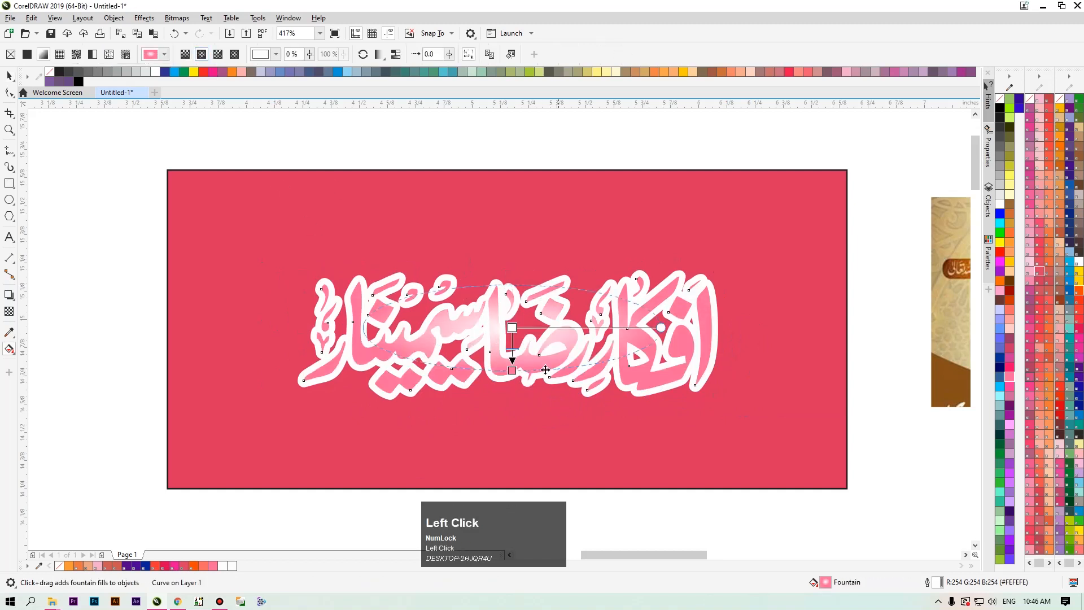
left_click_drag(512, 370, 511, 433)
left_click_drag(500, 297, 504, 396)
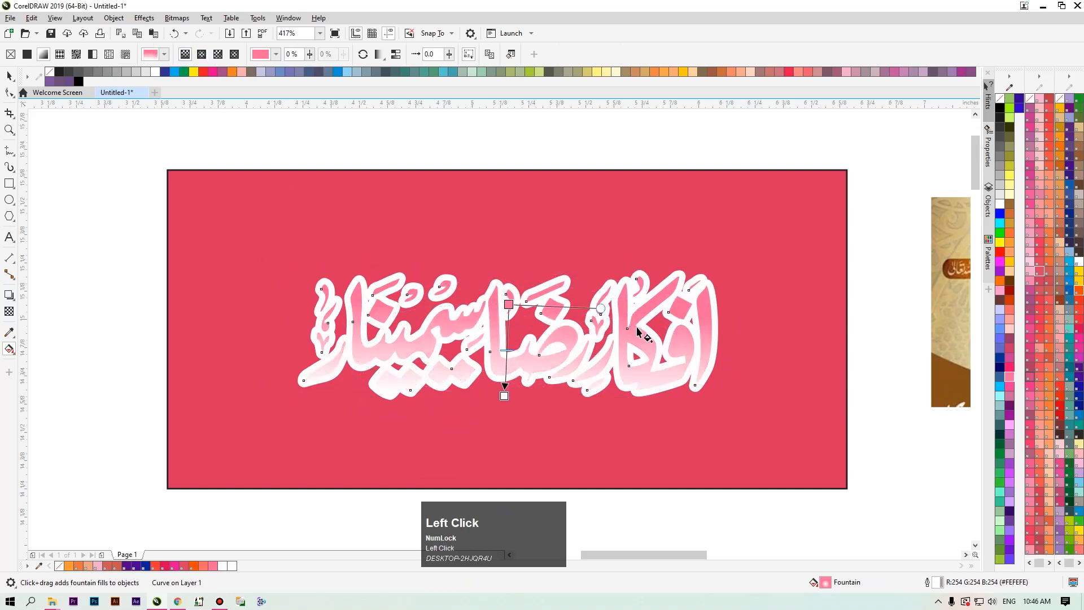
left_click_drag(505, 285, 506, 369)
Recolor the calligraphy's fountain fill with bright red at the top and dark red at the bottom.
left_click(505, 369)
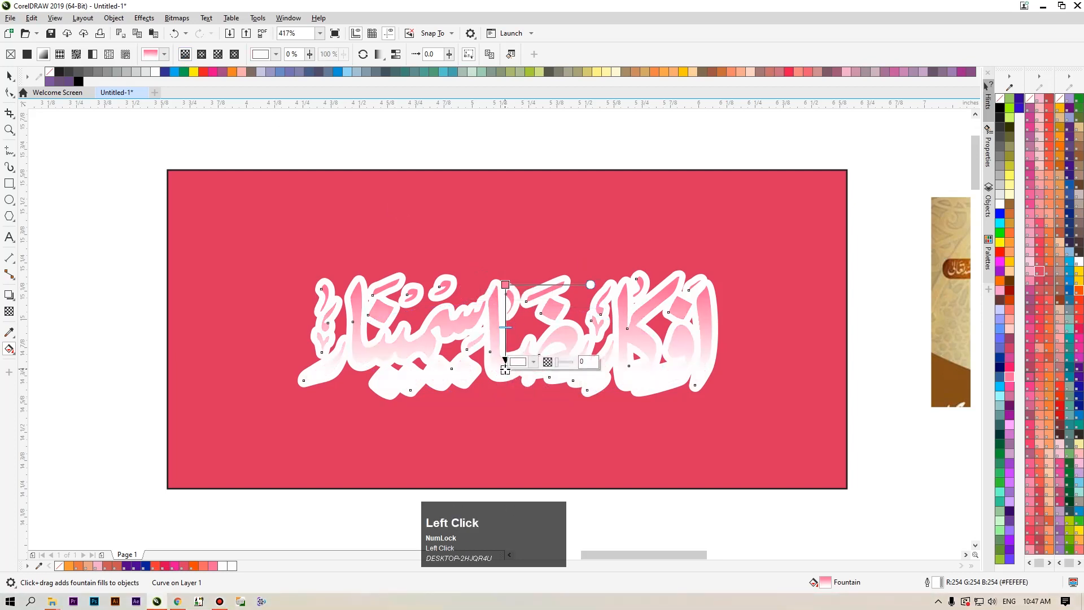
left_click(1009, 290)
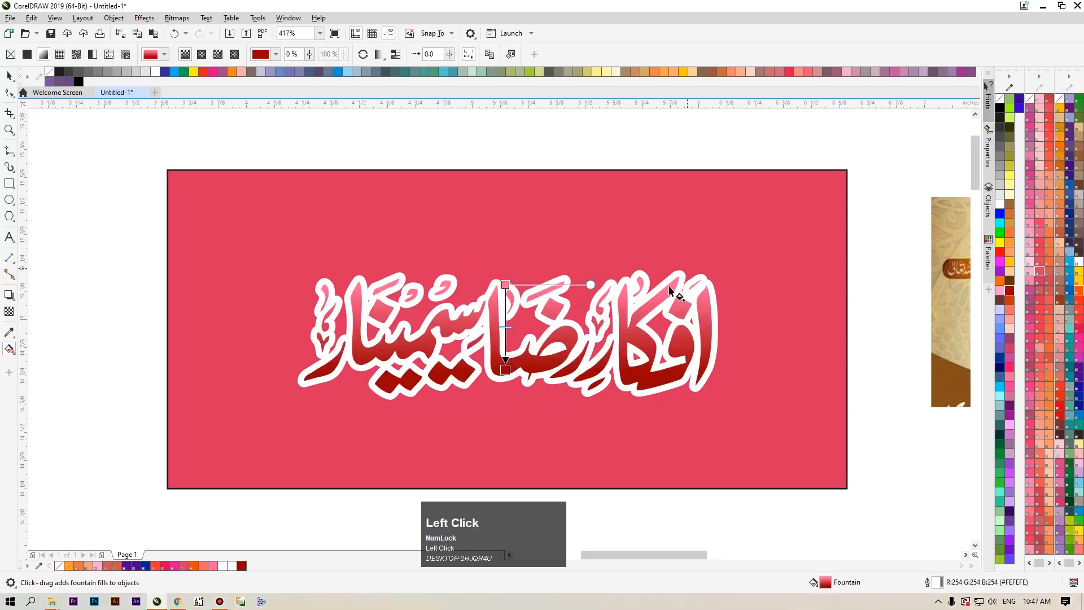
left_click(506, 284)
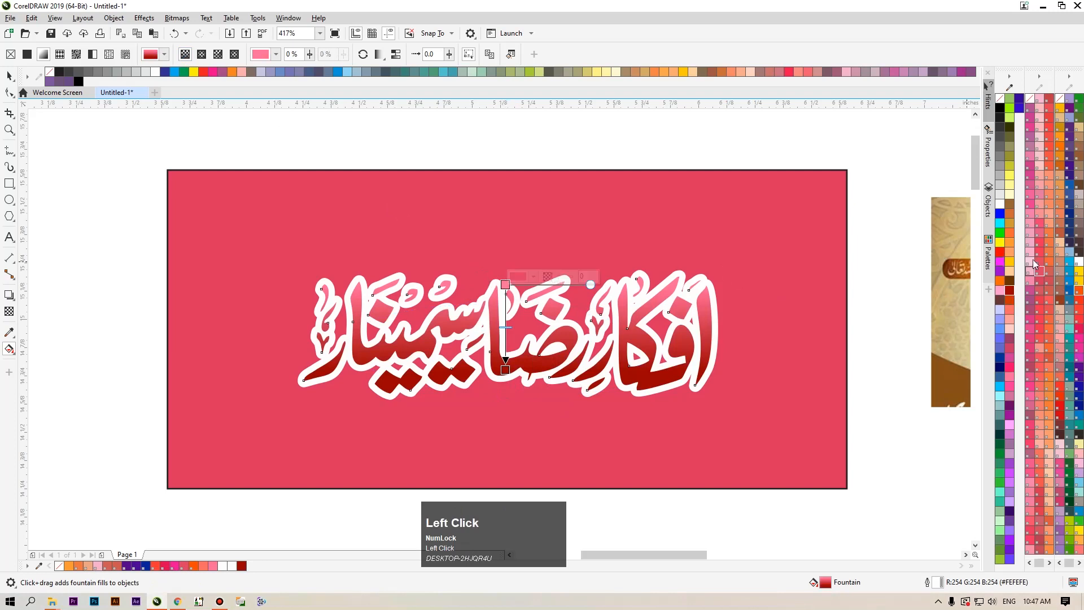
left_click(997, 251)
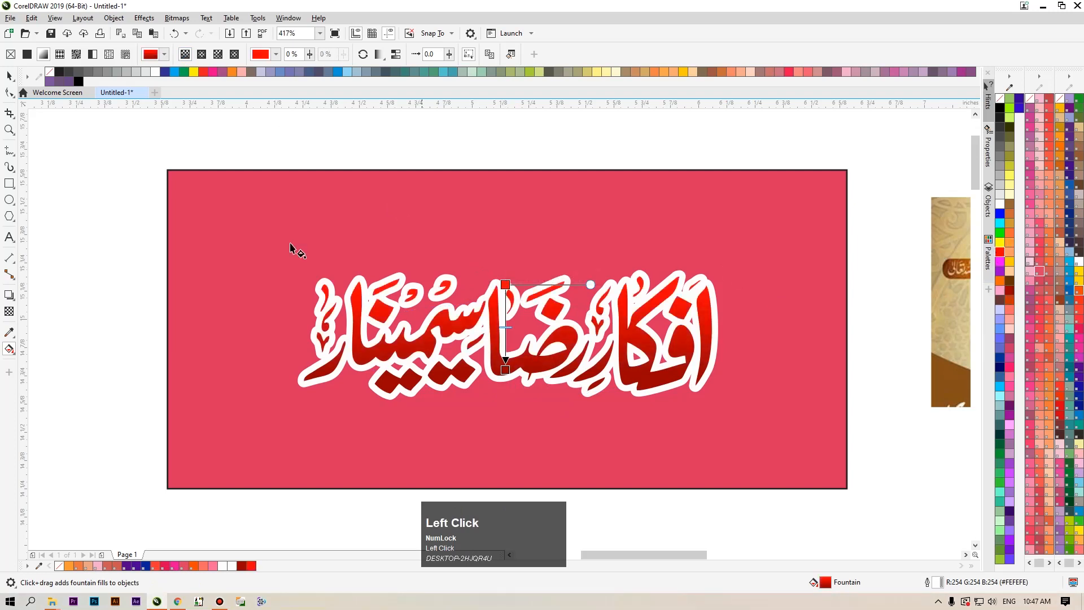
Finish editing the fountain fill, deselect the calligraphy, and move it toward the right half of the pink-red rectangle.
left_click(9, 76)
left_click(63, 188)
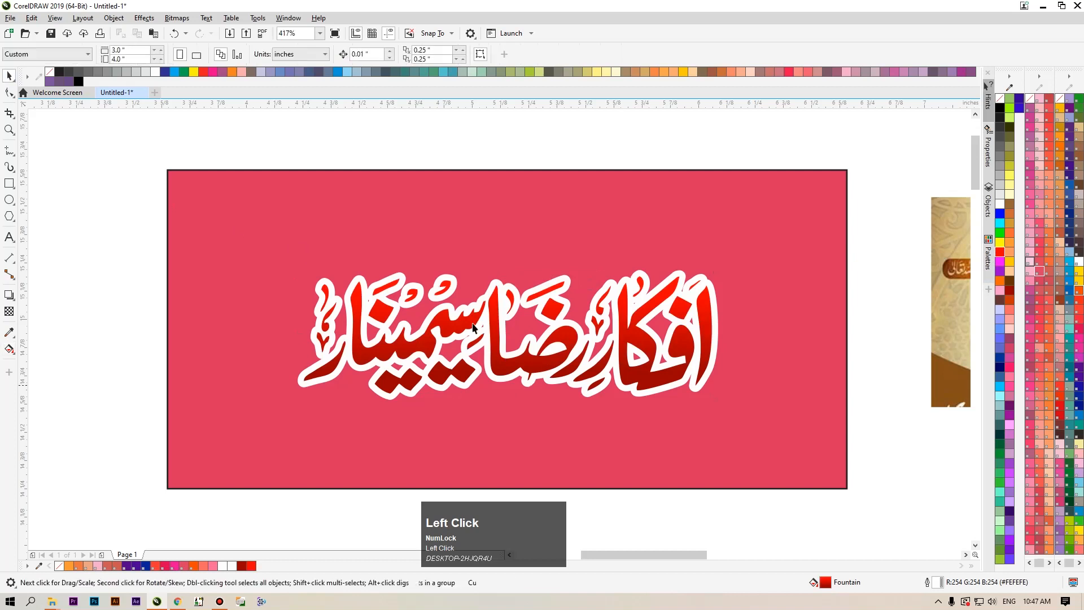
scroll(473, 327, "down", 2)
scroll(438, 347, "up", 2)
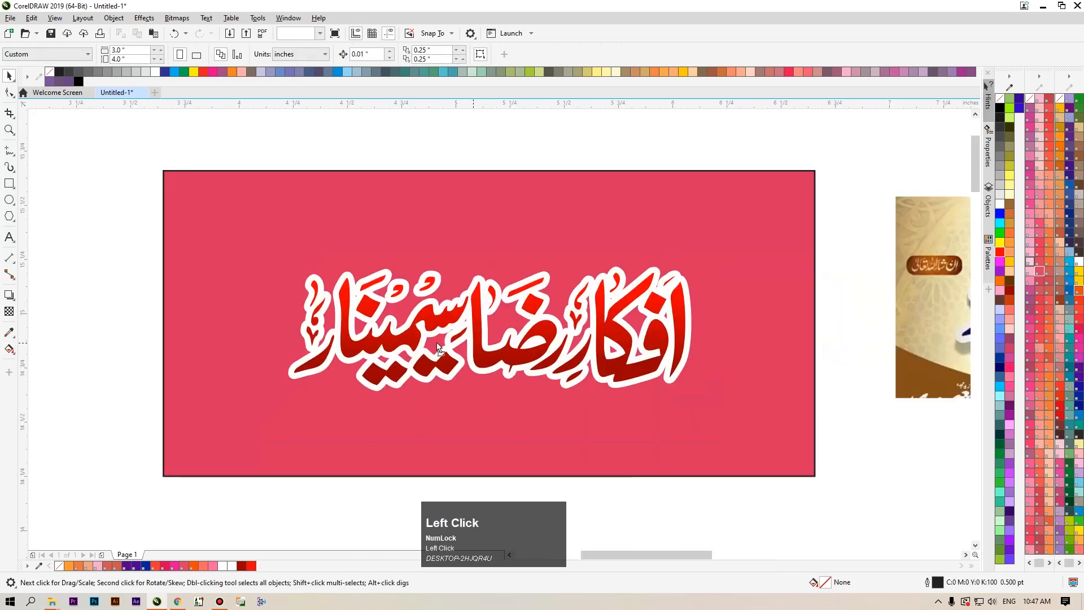
left_click(438, 347)
scroll(440, 339, "down", 2)
scroll(491, 343, "up", 2)
left_click(493, 343)
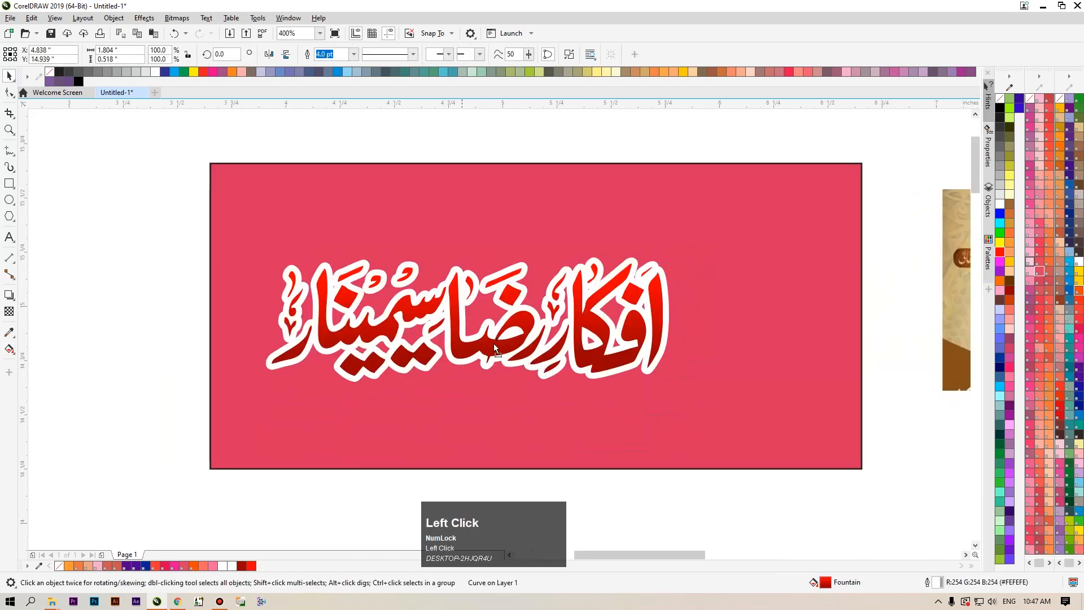
left_click_drag(494, 343, 555, 335)
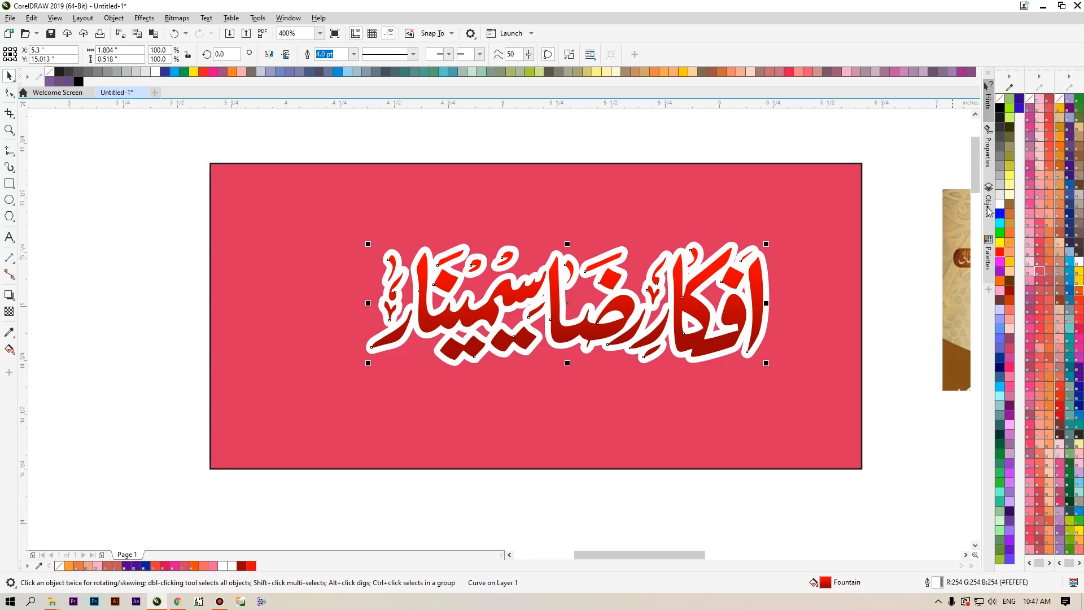
Move the original banner bitmap over the rectangle's right edge and review its available Outline Trace options.
left_click_drag(967, 210, 732, 278)
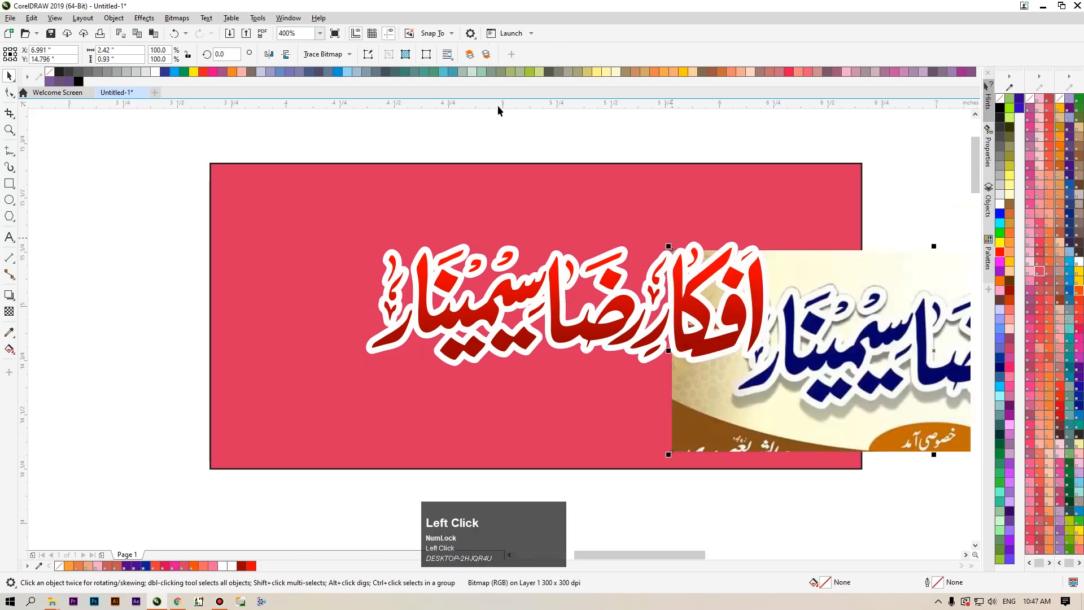
left_click(329, 59)
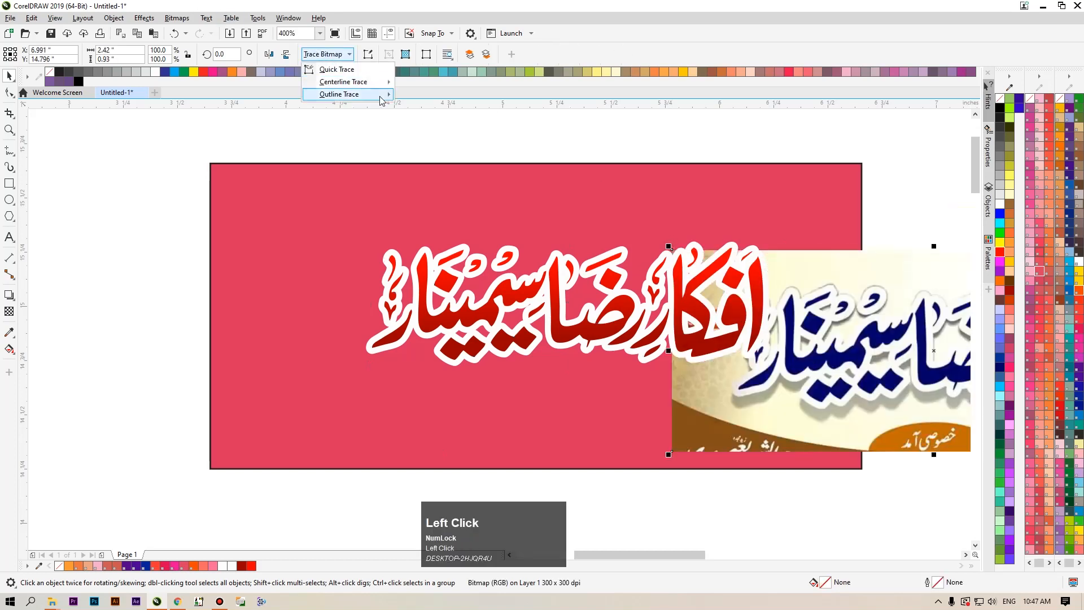
mouse_move(381, 100)
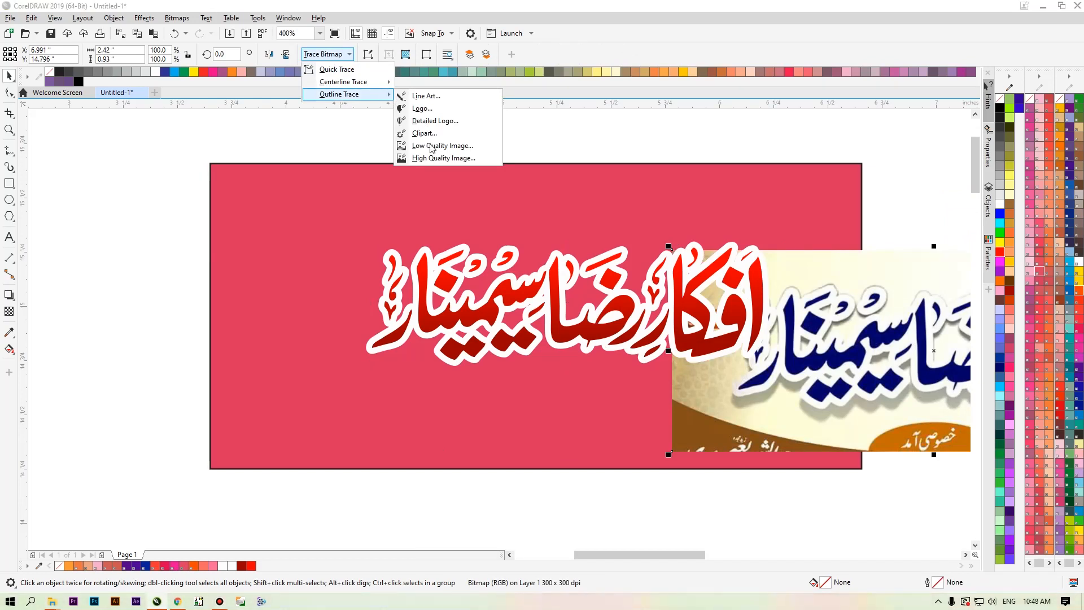
left_click(418, 156)
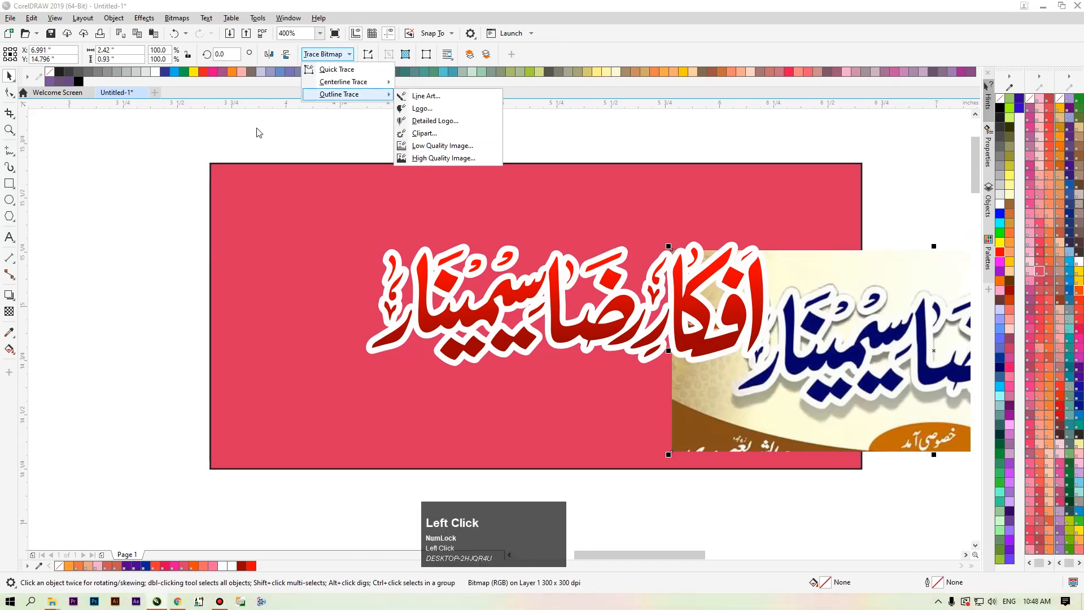
Place the original banner bitmap directly above the rectangle and move the red calligraphy closer to the rectangle's center.
left_click_drag(191, 411, 401, 291)
scroll(365, 362, "down", 2)
scroll(404, 321, "up", 1)
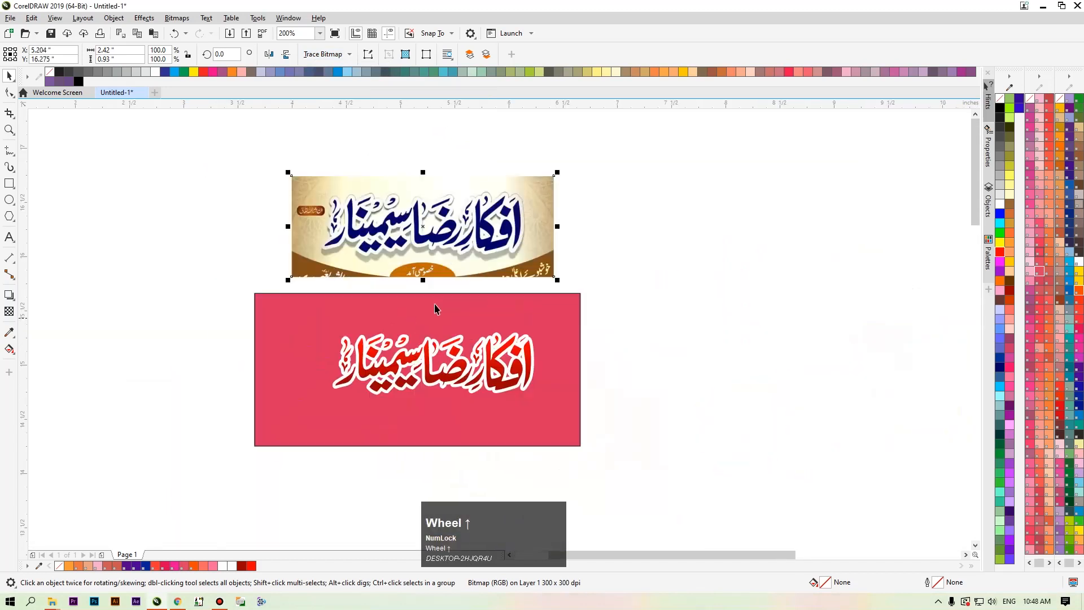
left_click(414, 382)
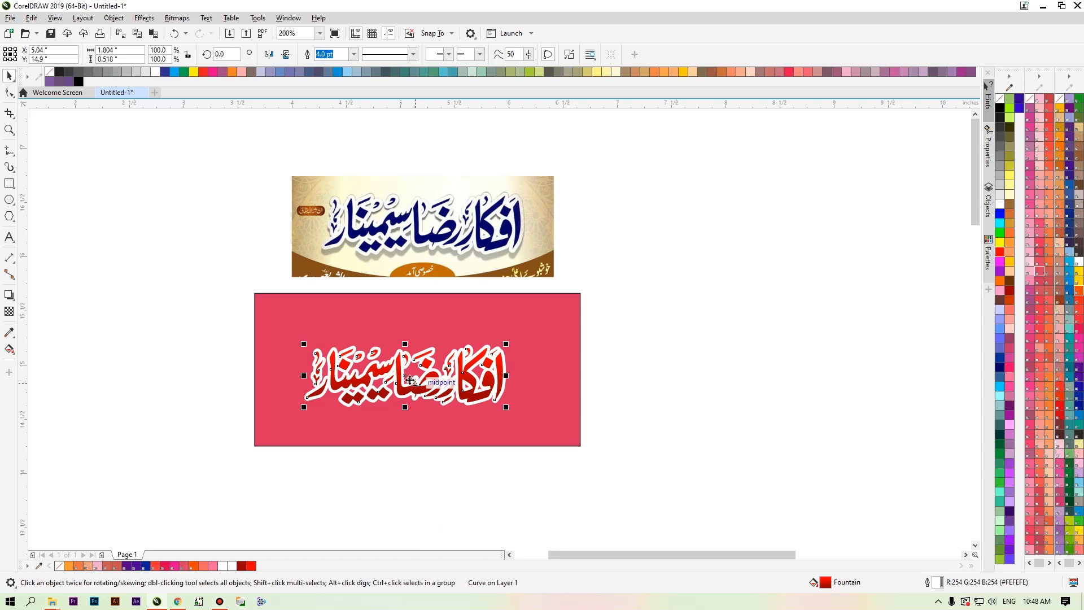
left_click(226, 603)
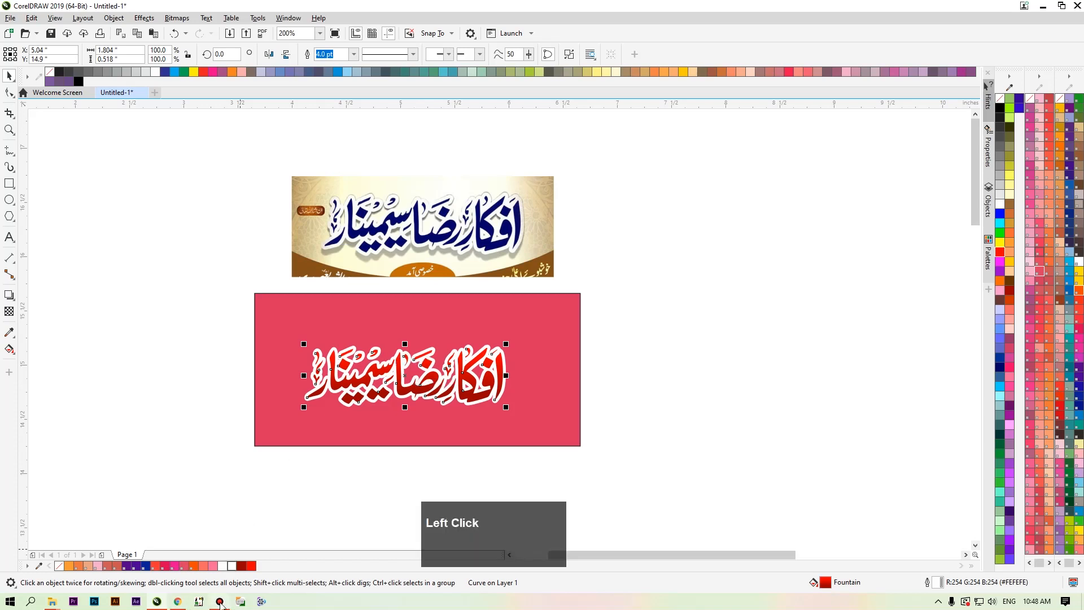